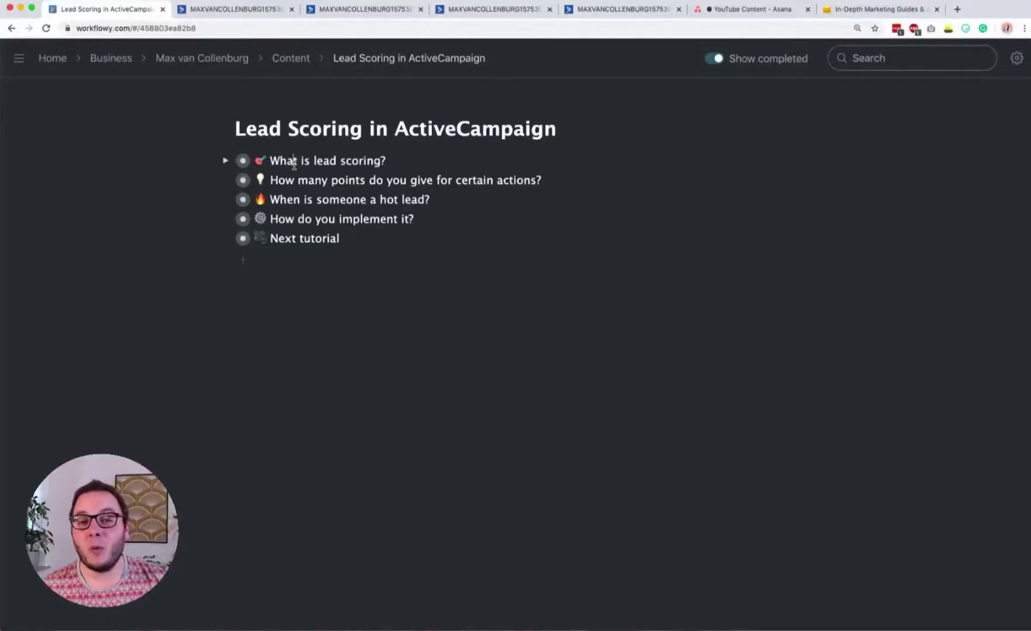
# Step: Expand the outline item "What is lead scoring?" and review the points-for-behaviour note and its implicit scoring remark
pyautogui.click(225, 160)
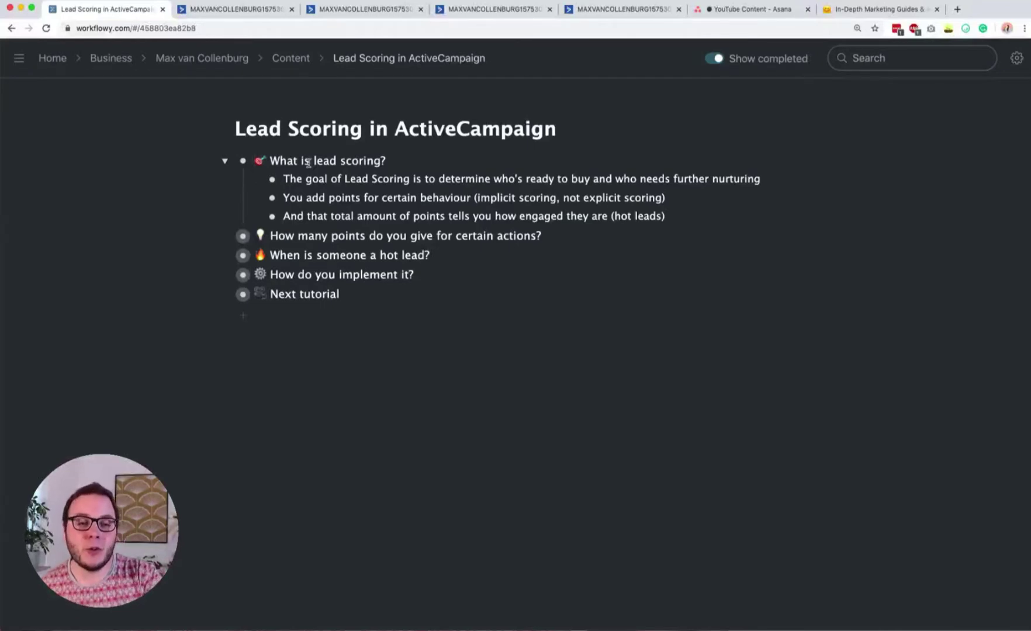
pyautogui.moveTo(285, 199); pyautogui.dragTo(442, 200)
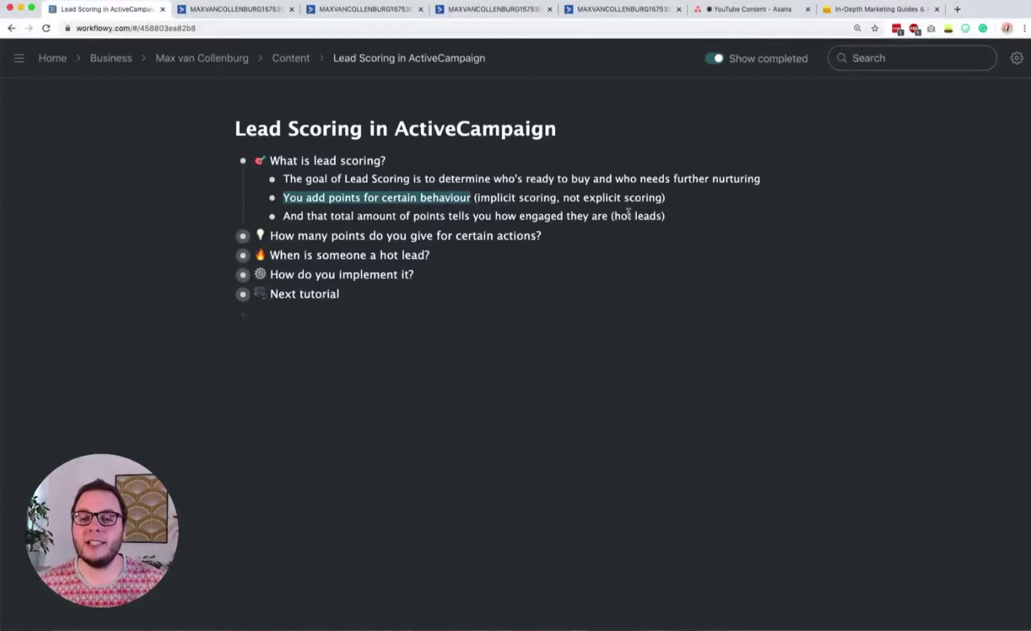
pyautogui.click(501, 197)
pyautogui.moveTo(500, 197); pyautogui.dragTo(539, 199)
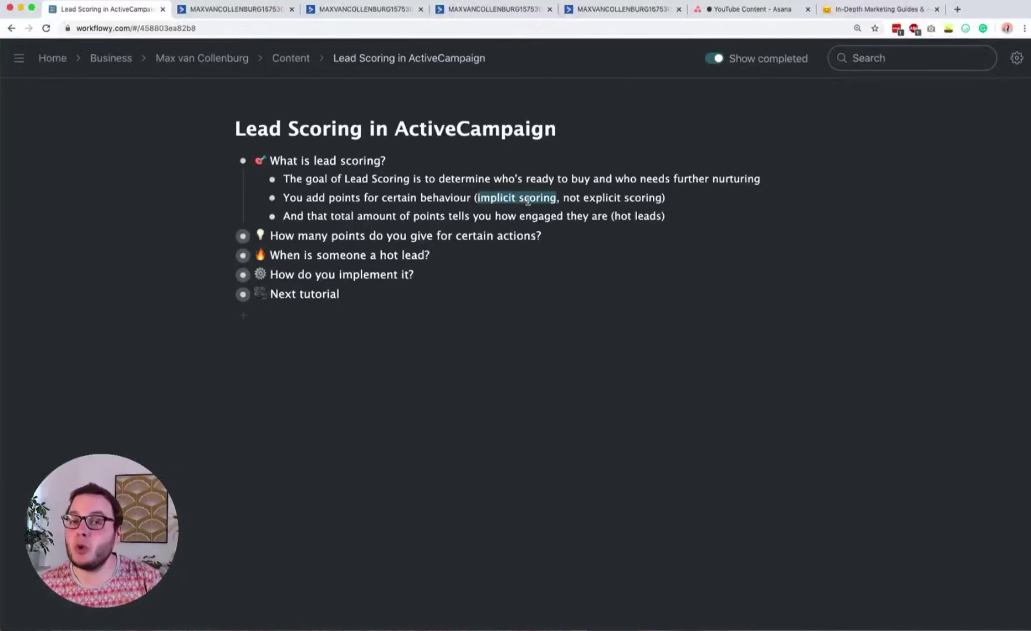
pyautogui.click(463, 207)
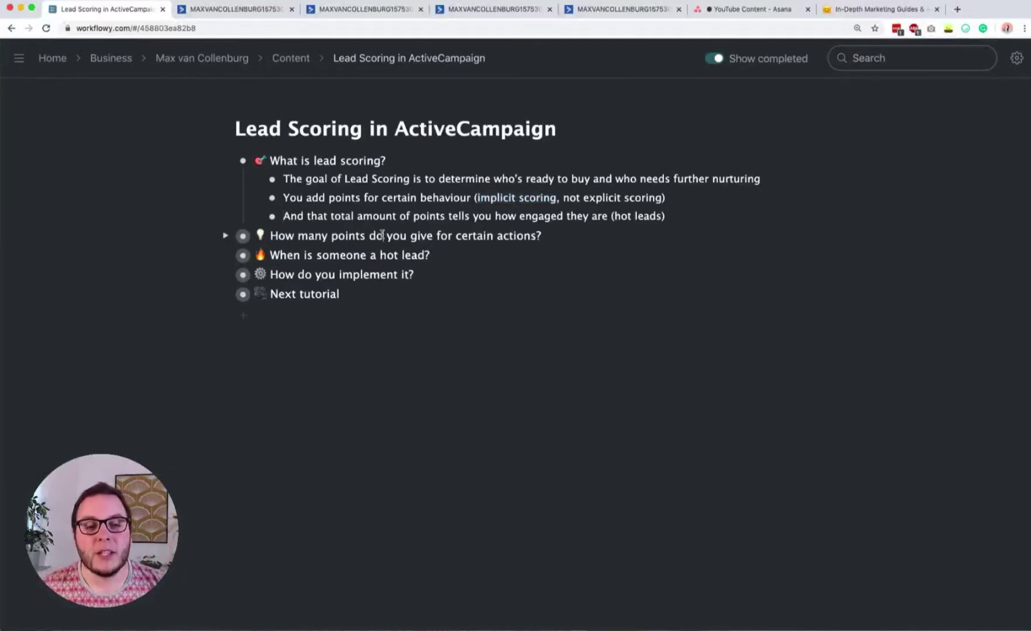
# Step: Expand "How many points do you give for certain actions?" and review the listed email actions and page visits
pyautogui.tripleClick(356, 236)
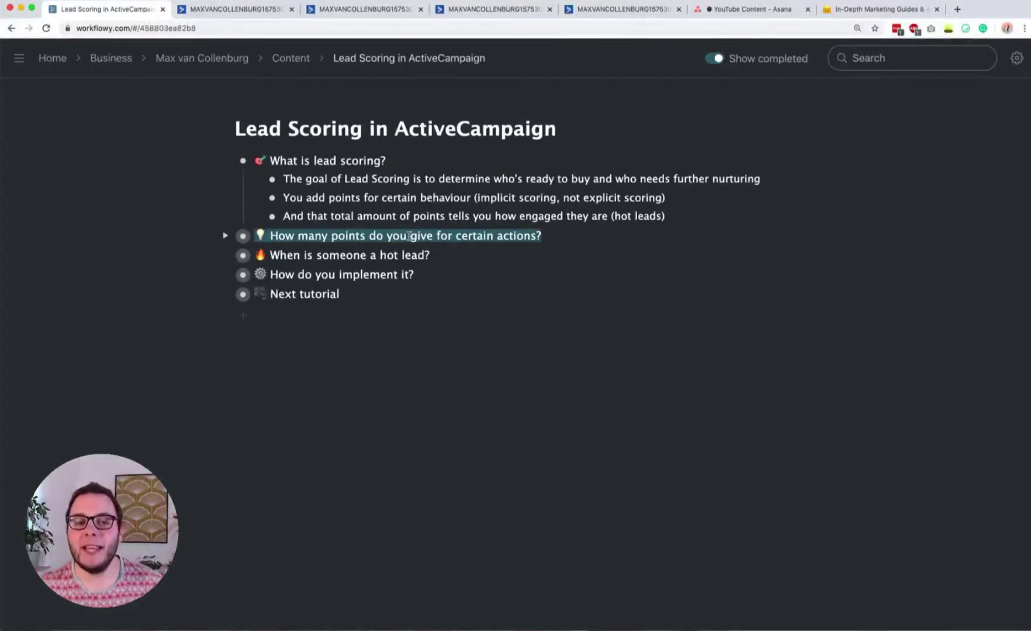
pyautogui.click(225, 236)
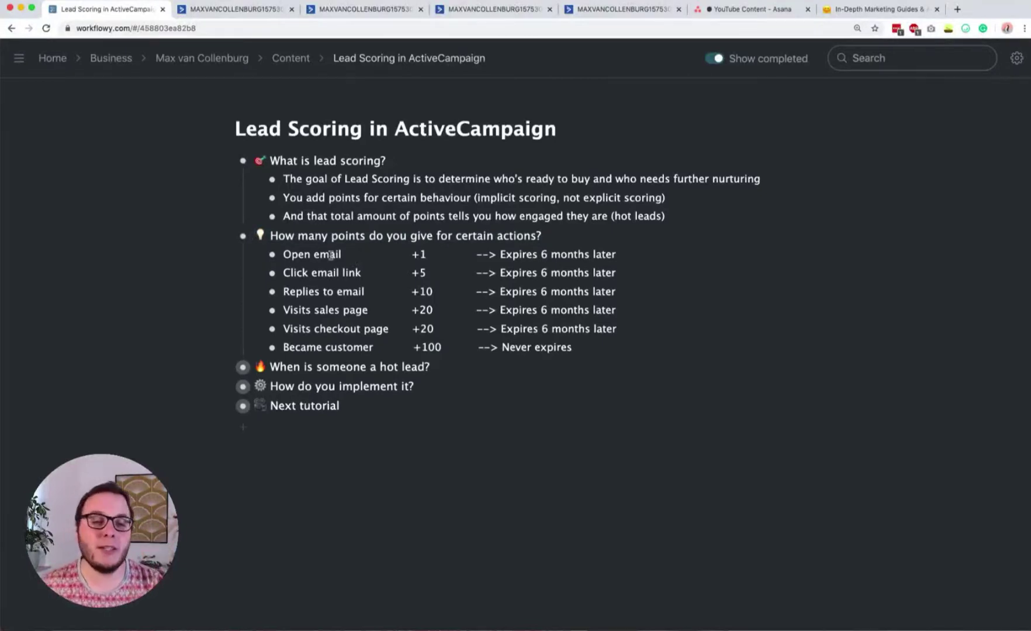
pyautogui.moveTo(331, 254)
pyautogui.mouseDown()
pyautogui.moveTo(299, 254)
pyautogui.moveTo(315, 254)
pyautogui.mouseUp()
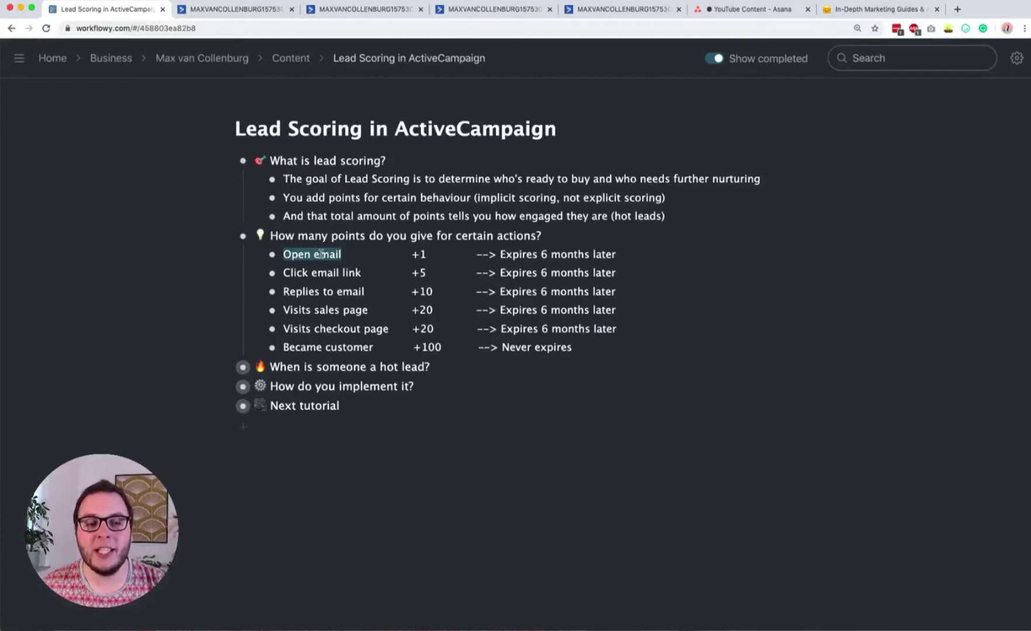
pyautogui.moveTo(284, 273); pyautogui.dragTo(349, 274)
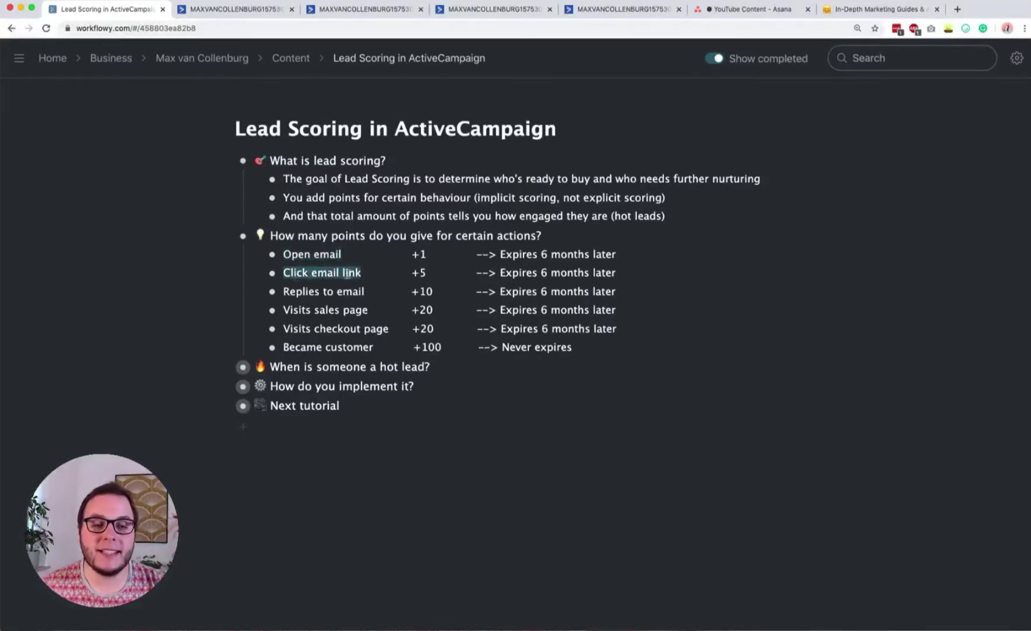
pyautogui.click(351, 273)
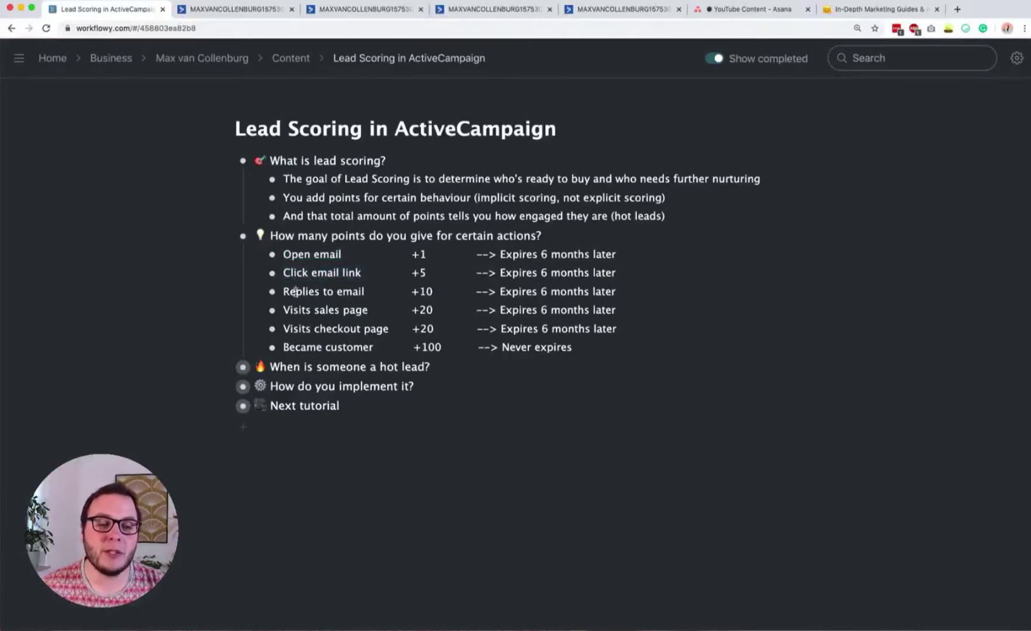
pyautogui.moveTo(285, 291); pyautogui.dragTo(357, 285)
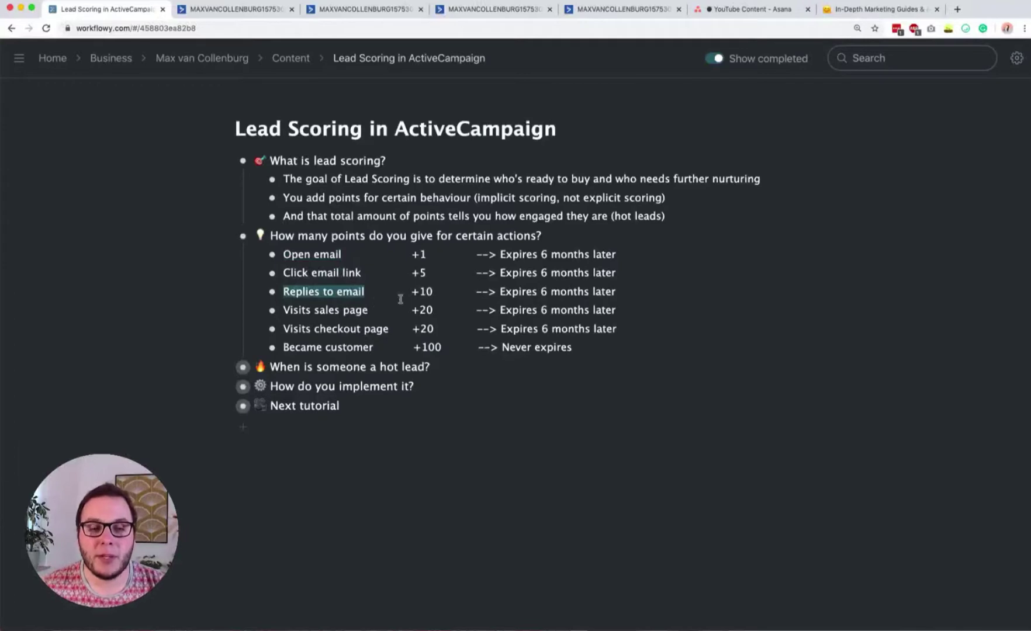
pyautogui.moveTo(284, 310); pyautogui.dragTo(357, 306)
pyautogui.moveTo(284, 328); pyautogui.dragTo(389, 328)
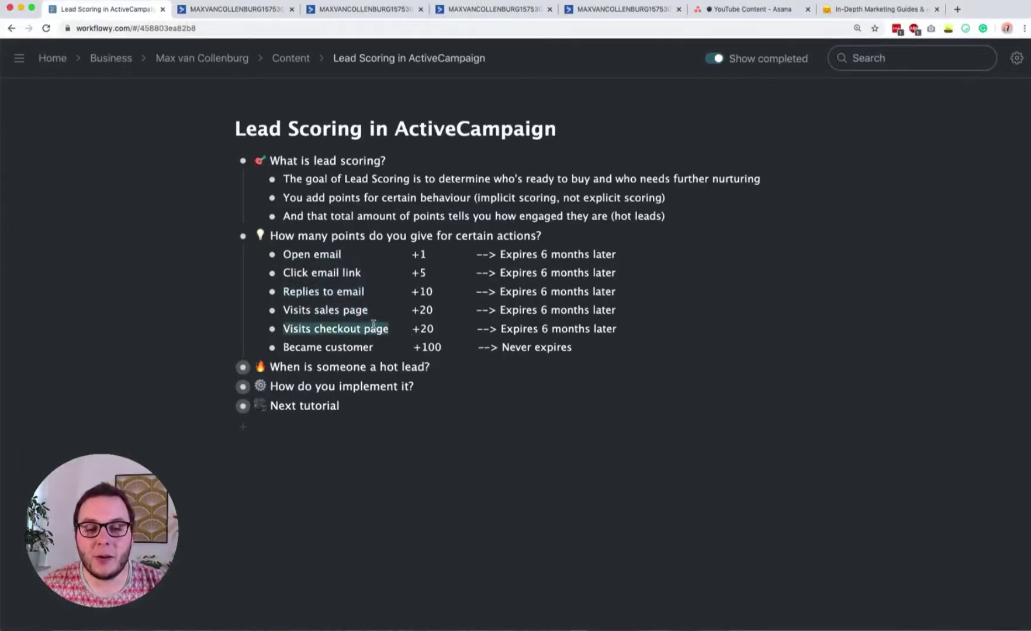
pyautogui.click(428, 308)
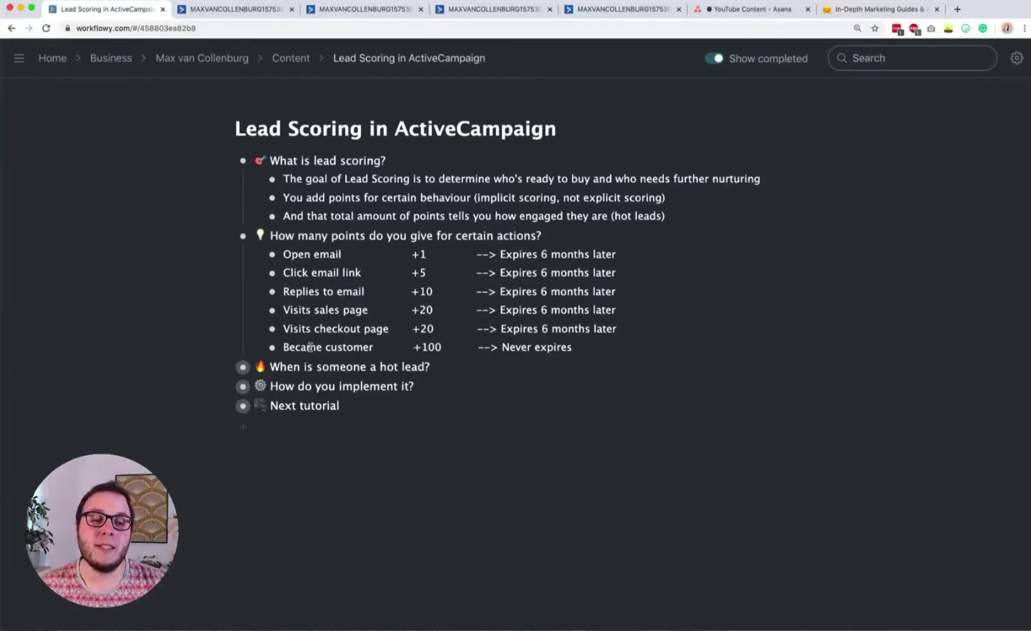
# Step: Examine the expiry notes for the scored actions, including the one for "Became customer"
pyautogui.moveTo(500, 255); pyautogui.dragTo(601, 310)
pyautogui.click(602, 310)
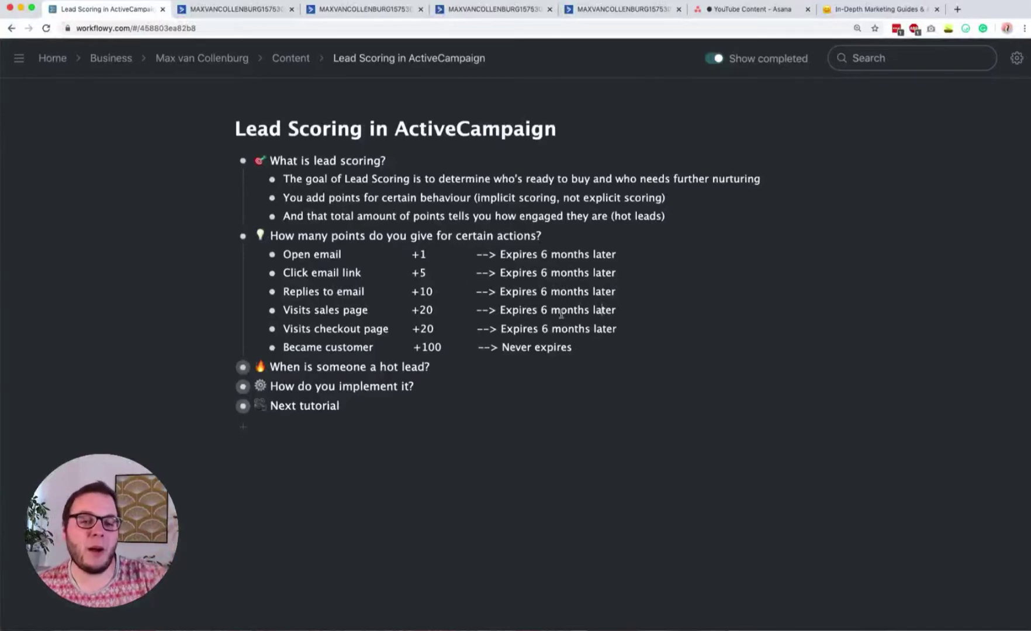
pyautogui.tripleClick(540, 346)
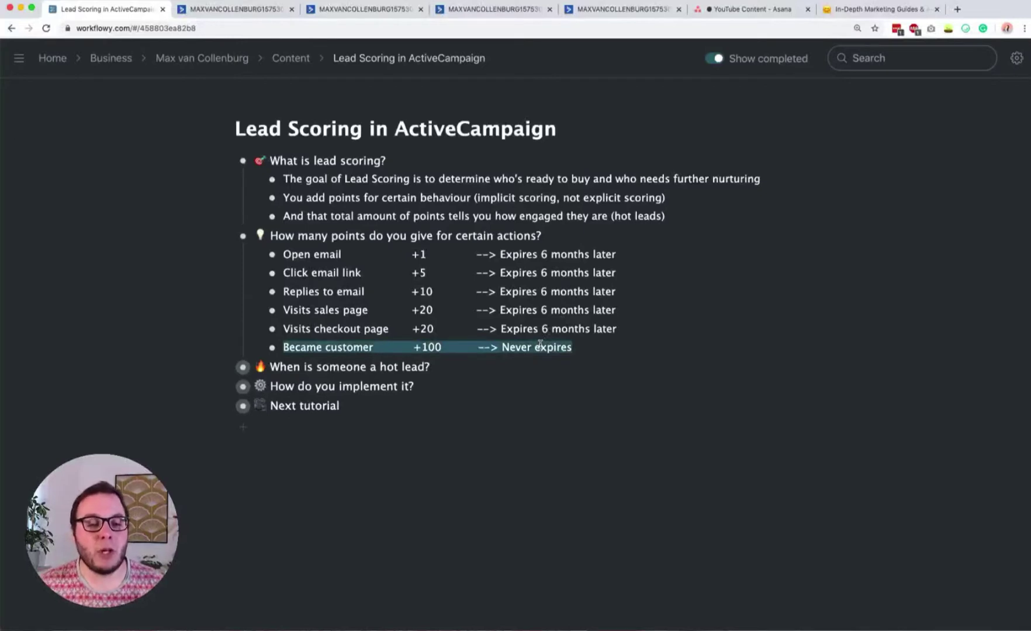
pyautogui.press('Left')
pyautogui.hotkey('shift', 'alt', 'Right')
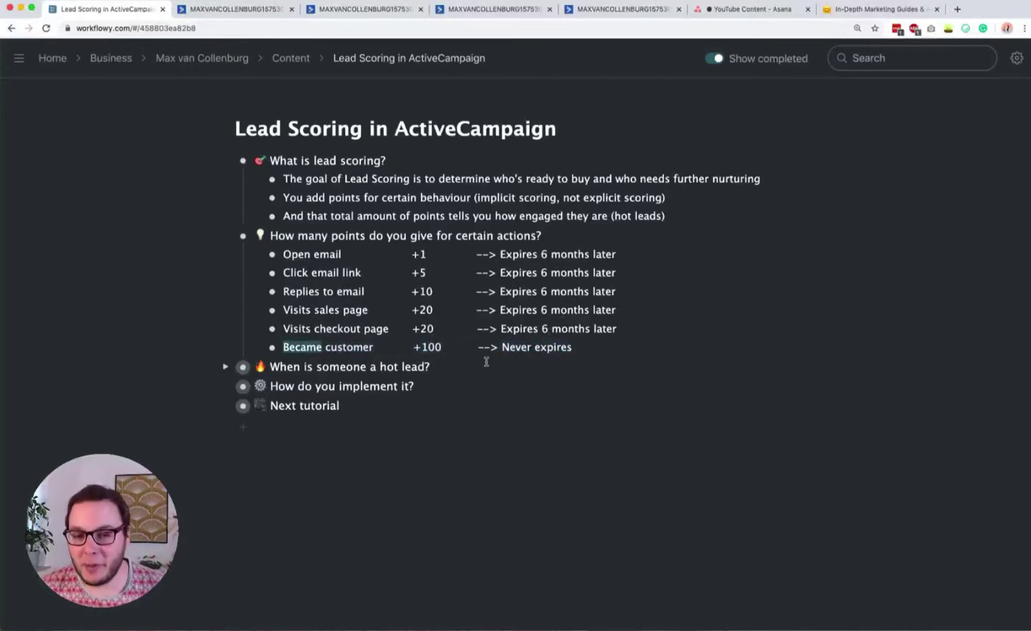
pyautogui.click(513, 351)
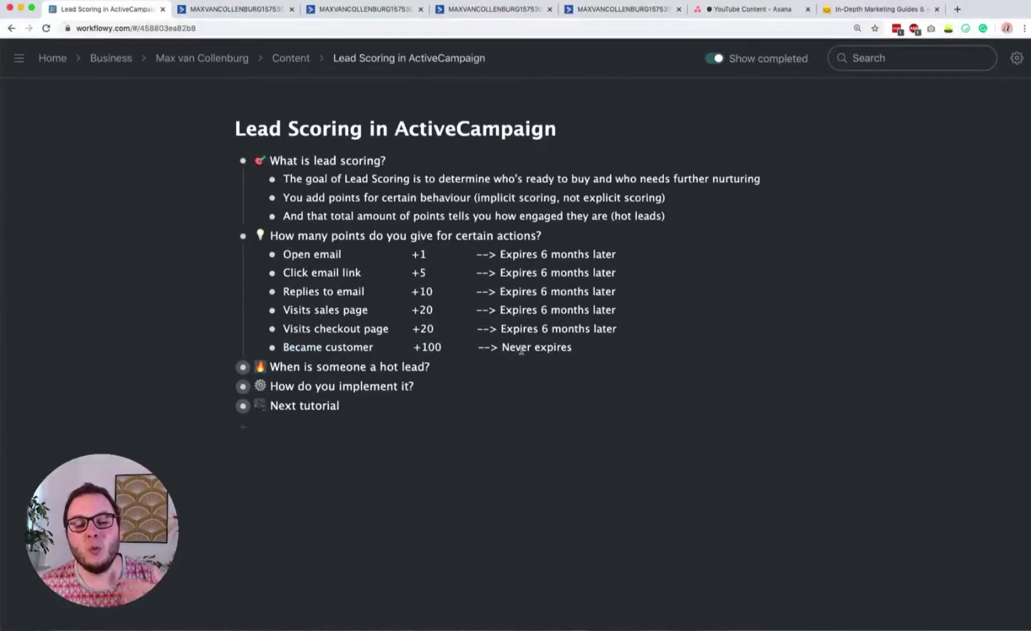
pyautogui.tripleClick(289, 346)
pyautogui.click(325, 346)
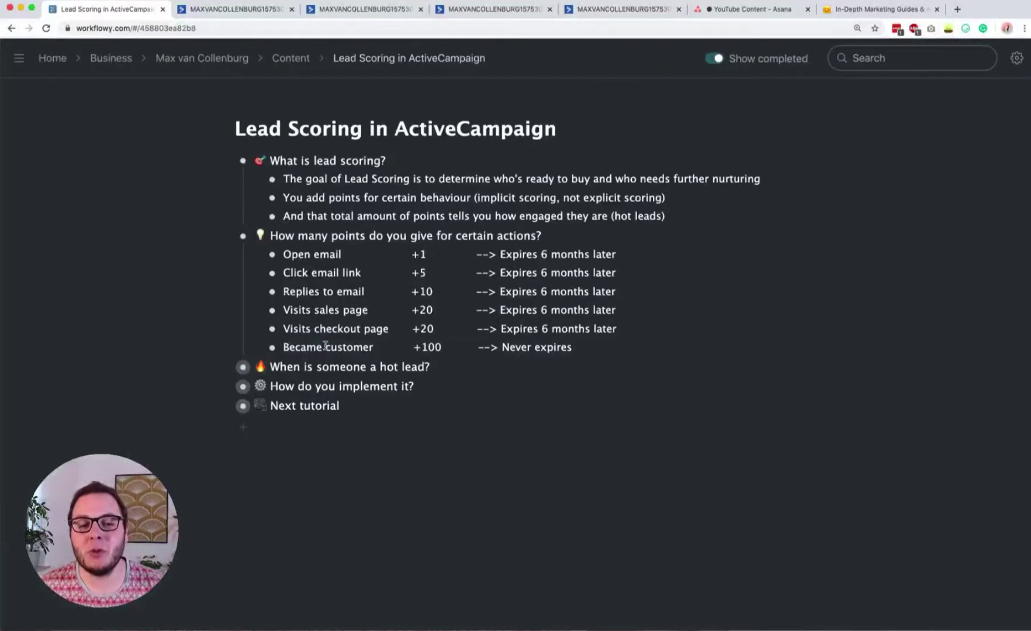
# Step: Expand "When is someone a hot lead?" and review the notes on the starting threshold and adjusting it
pyautogui.click(321, 366)
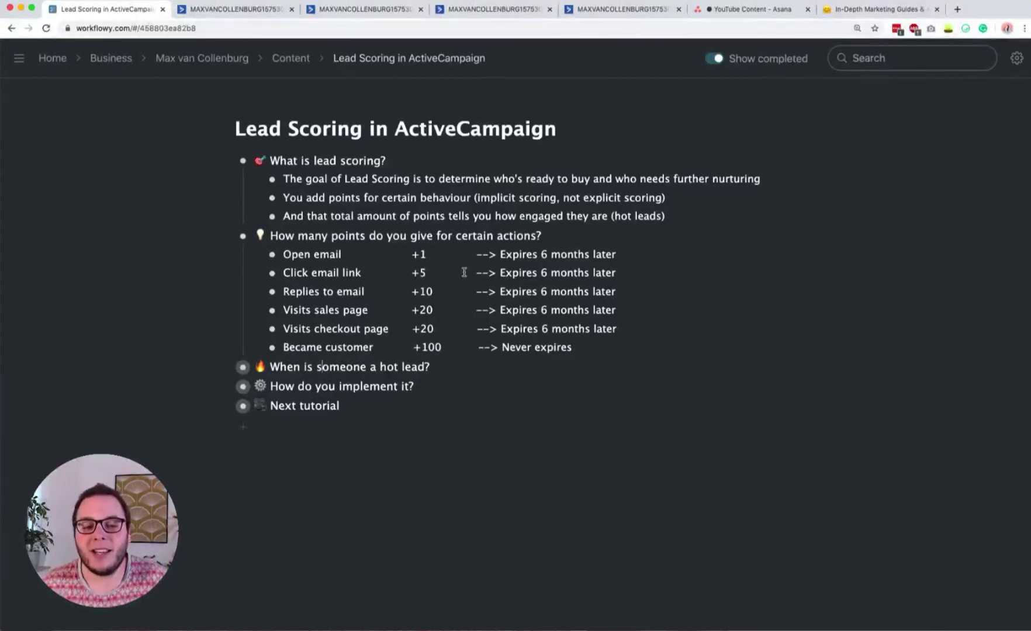
pyautogui.click(225, 367)
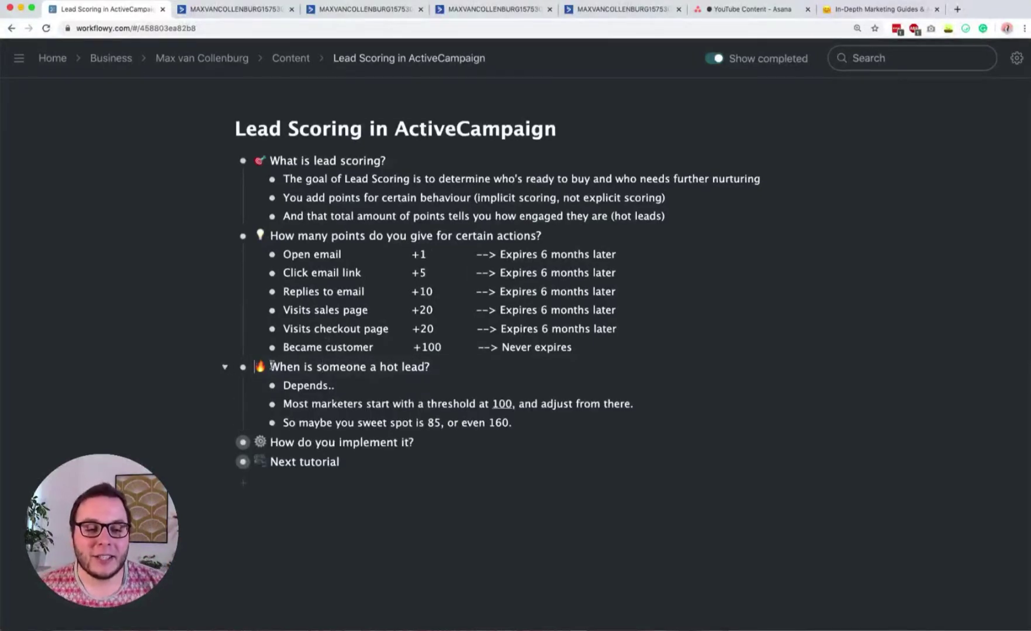
pyautogui.tripleClick(320, 386)
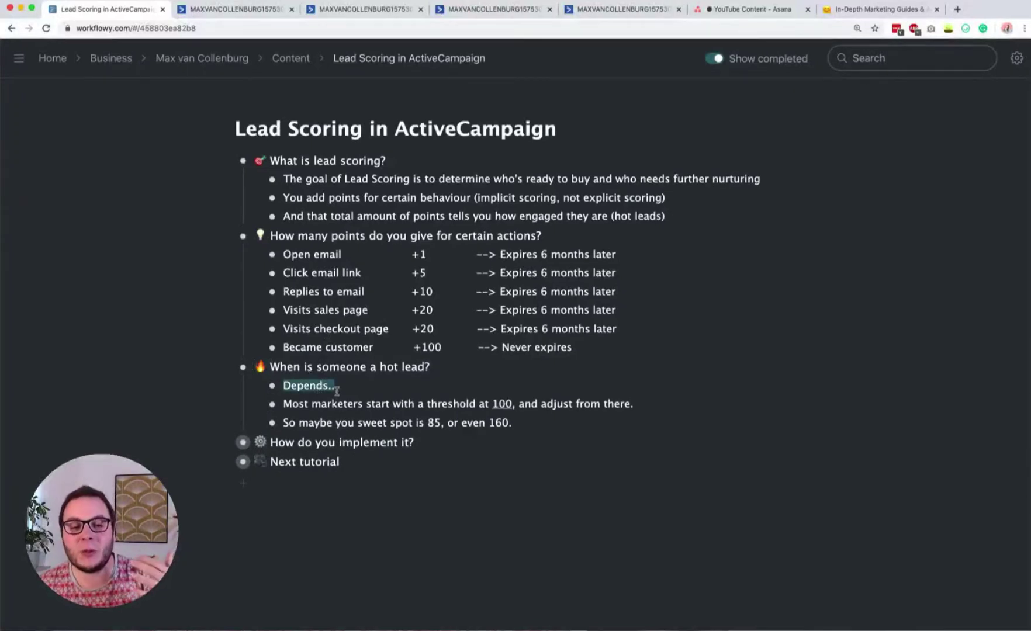
pyautogui.moveTo(284, 404); pyautogui.dragTo(498, 404)
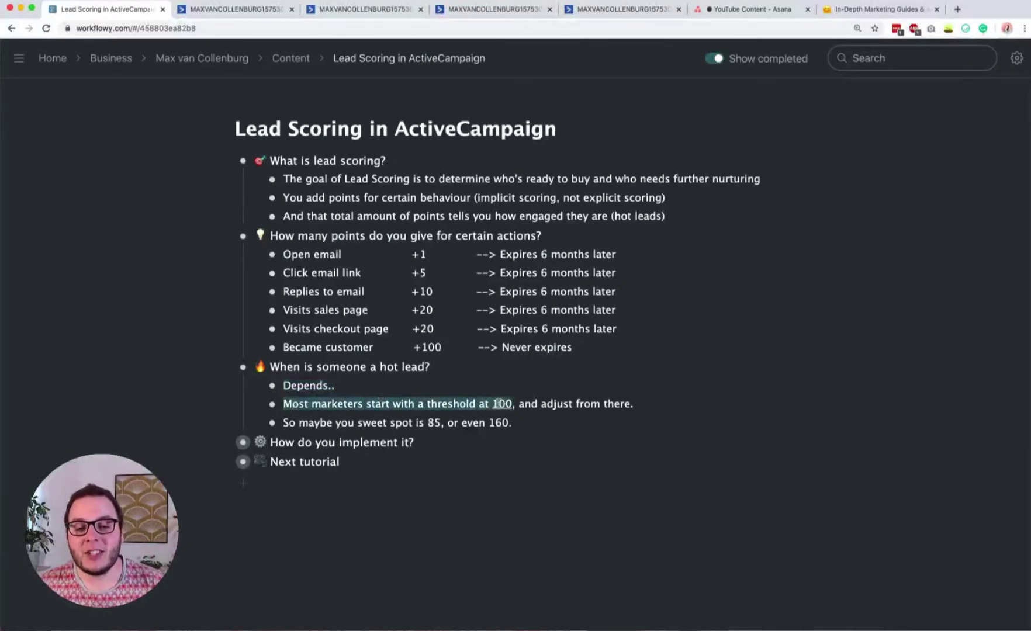
pyautogui.click(499, 403)
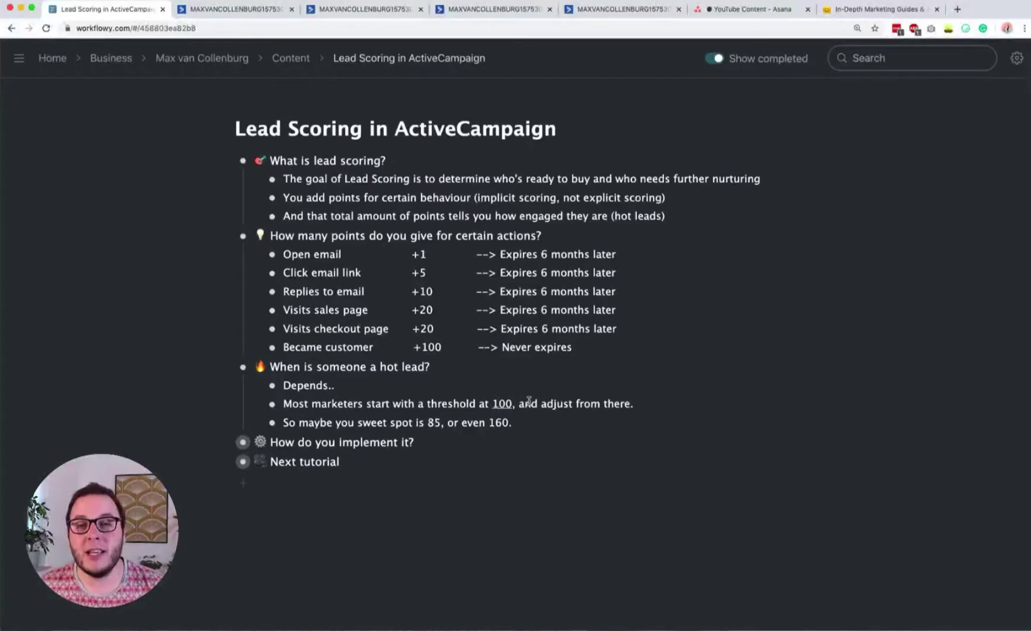
pyautogui.moveTo(529, 401); pyautogui.dragTo(610, 401)
pyautogui.click(435, 404)
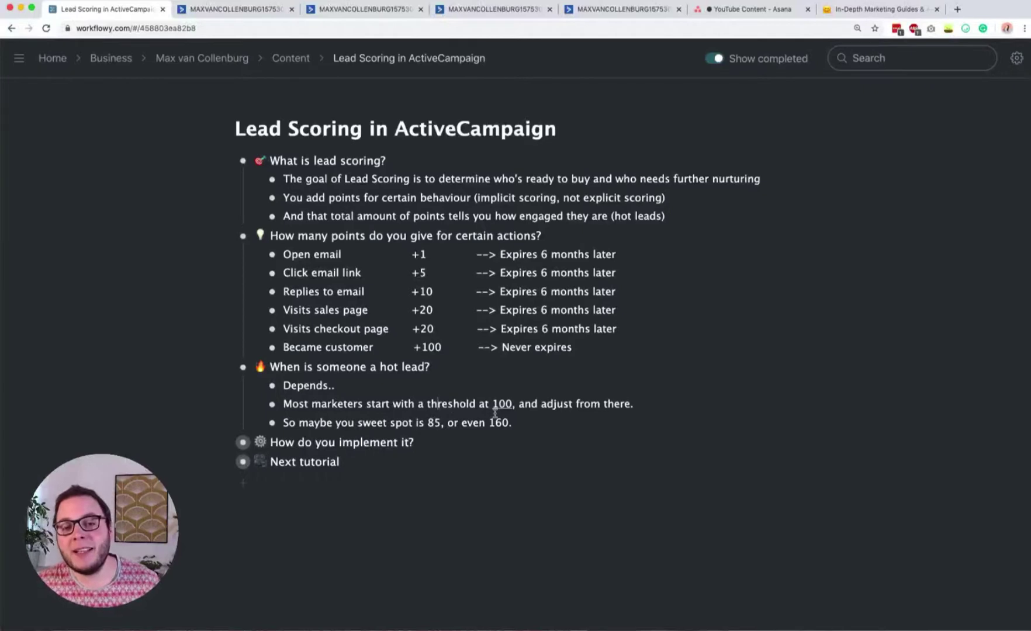
pyautogui.click(396, 388)
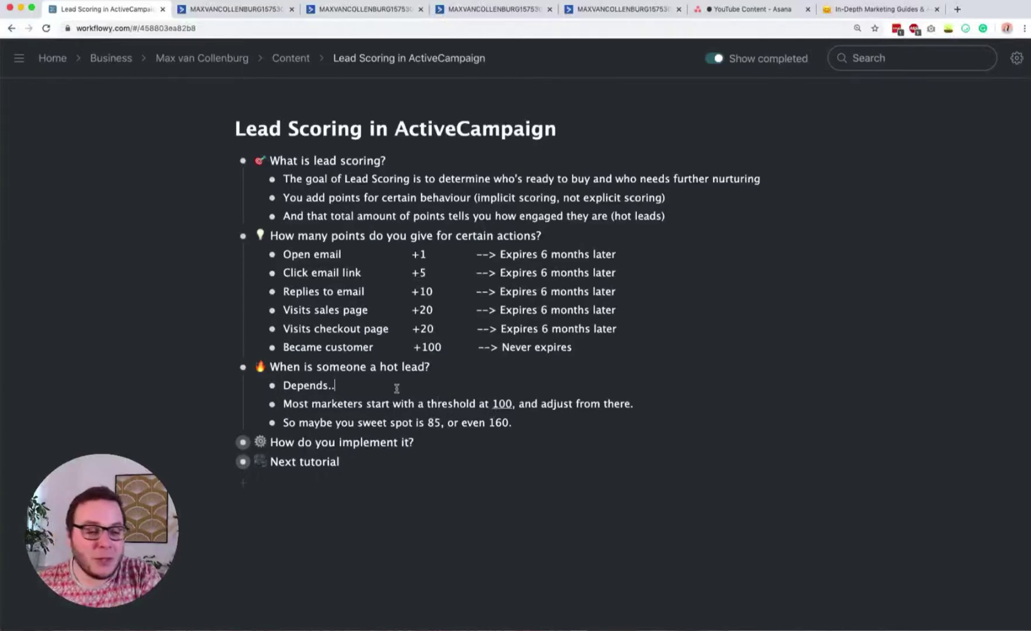
pyautogui.doubleClick(498, 403)
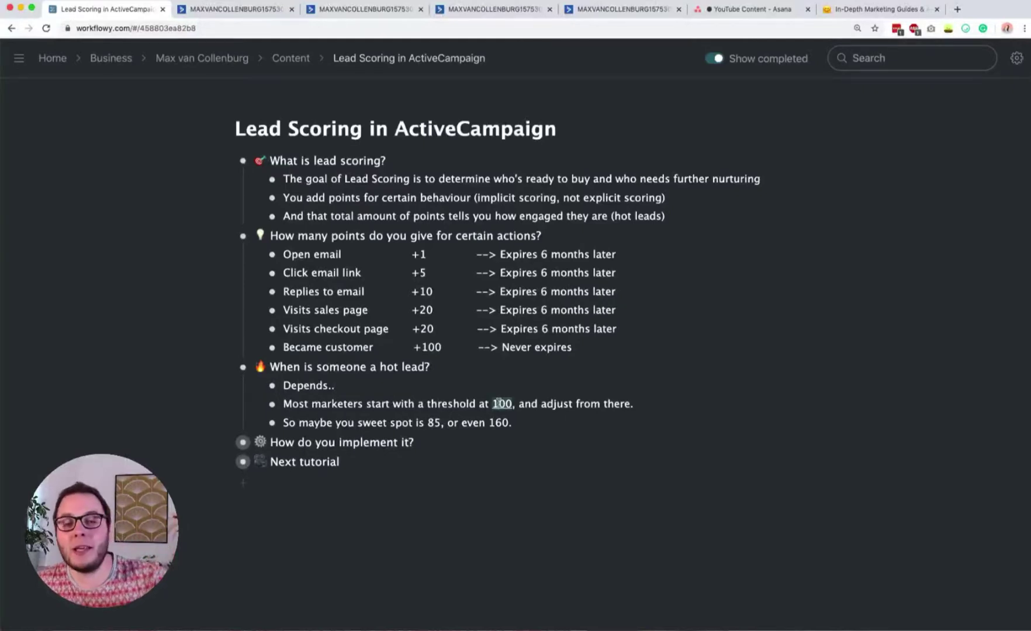
pyautogui.click(390, 403)
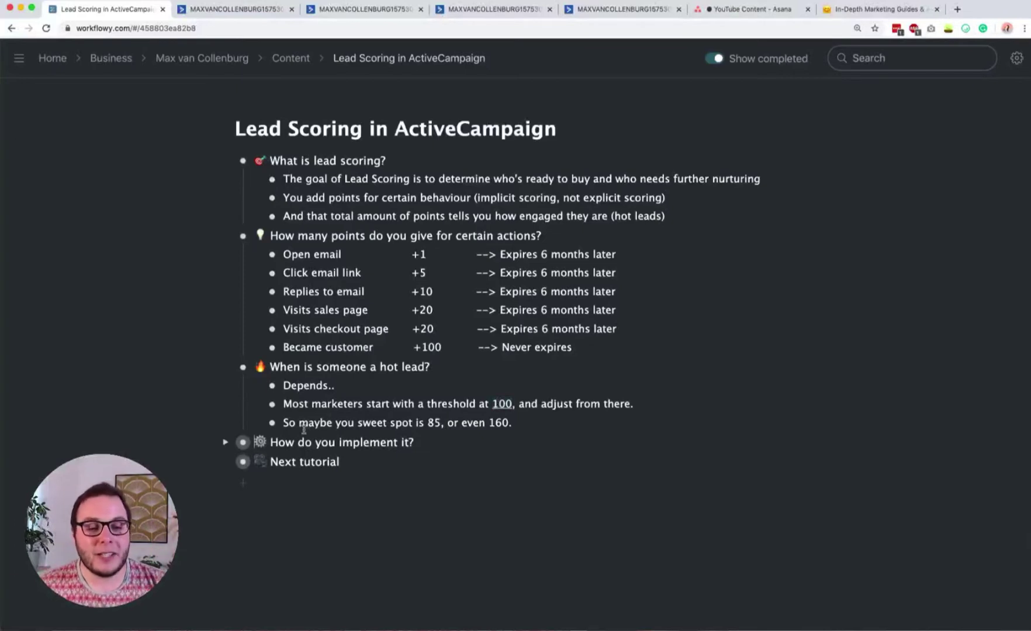
# Step: Expand "How do you implement it?" and its lead score automations, and compare the automations with the list of scored actions
pyautogui.click(224, 443)
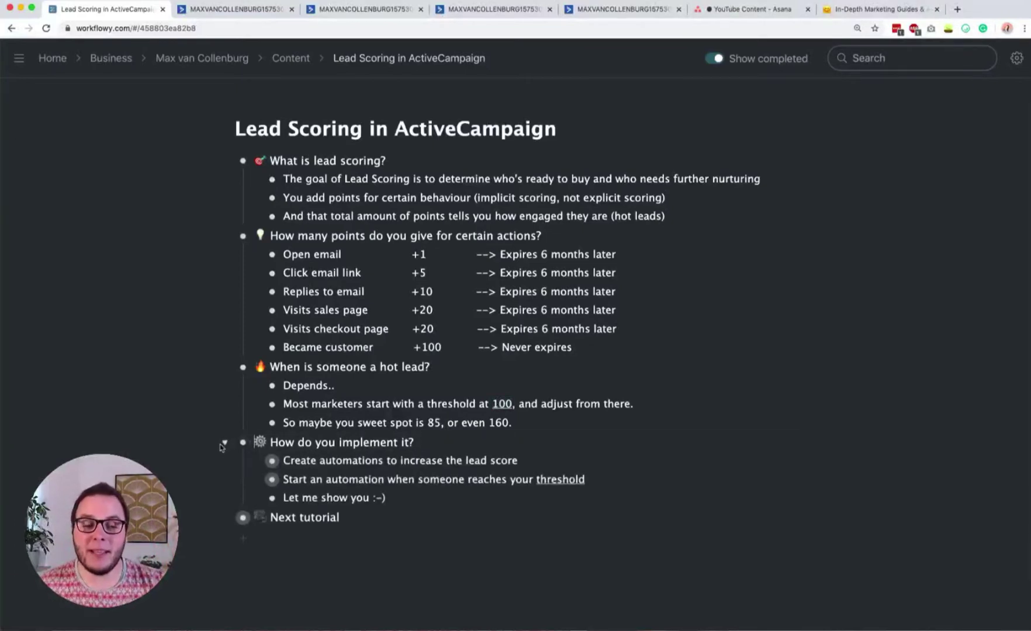
pyautogui.moveTo(307, 456); pyautogui.dragTo(512, 458)
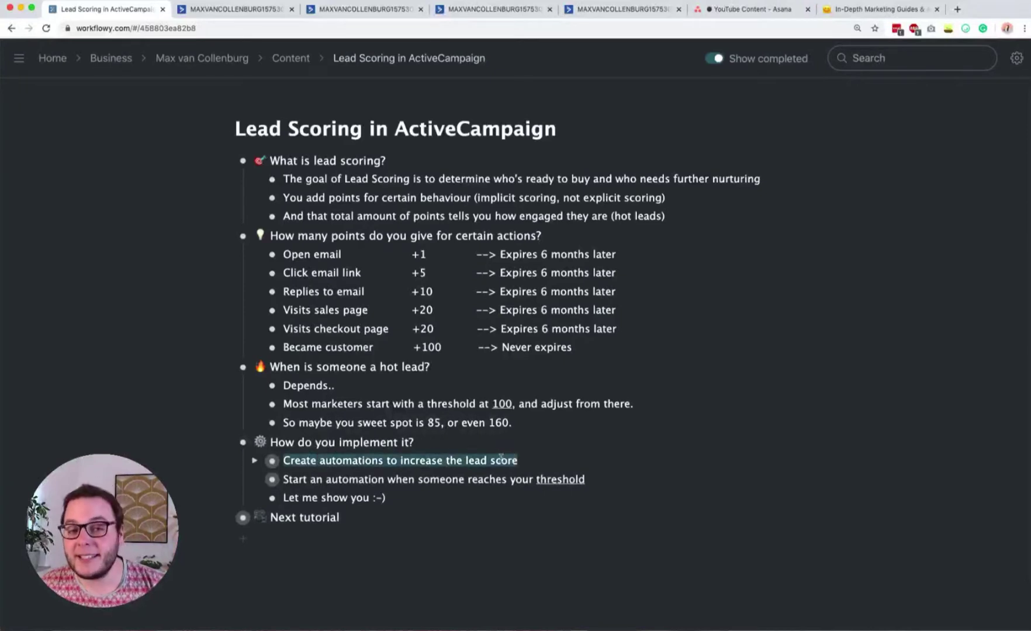
pyautogui.click(254, 460)
pyautogui.scroll(-1, 368, 420)
pyautogui.moveTo(351, 448); pyautogui.dragTo(416, 537)
pyautogui.click(413, 498)
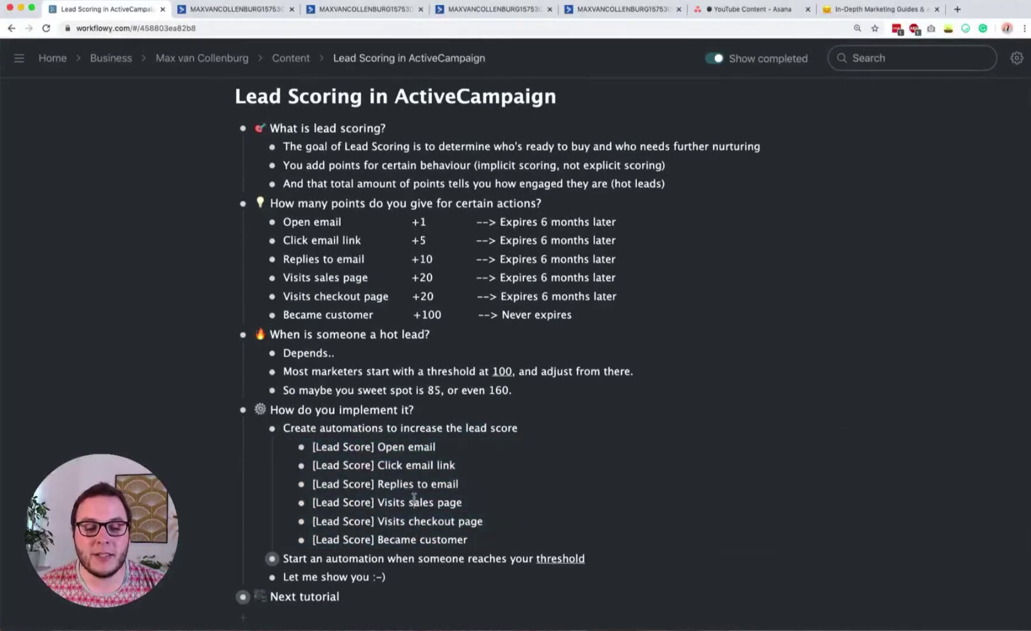
pyautogui.moveTo(357, 313); pyautogui.dragTo(307, 216)
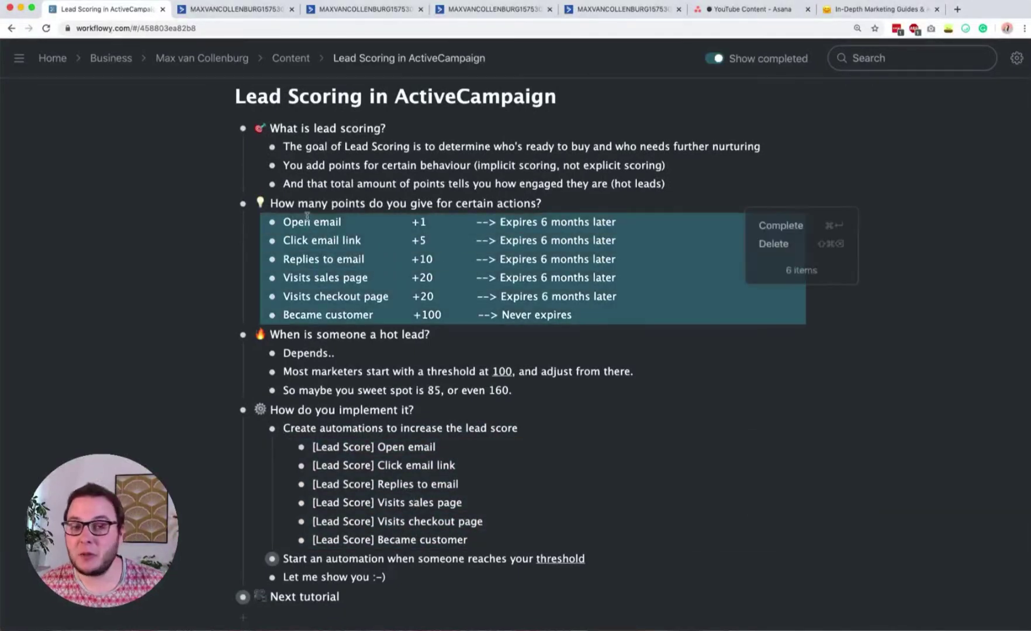
pyautogui.click(329, 234)
pyautogui.scroll(-2, 362, 558)
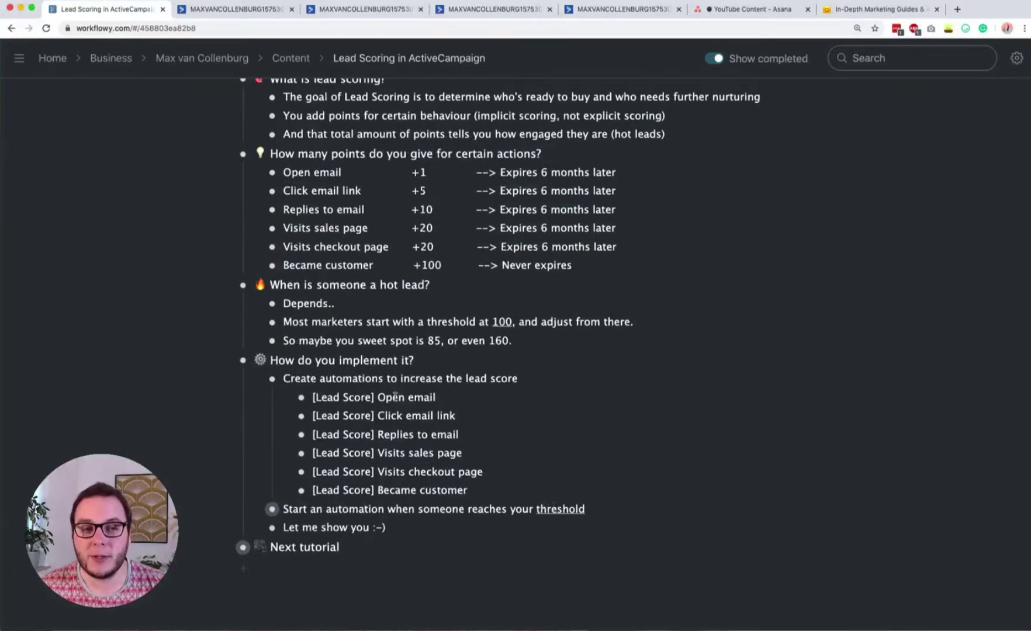
# Step: Switch to the ActiveCampaign lead score rules and examine the existing "Engagement Score" rule
pyautogui.click(228, 10)
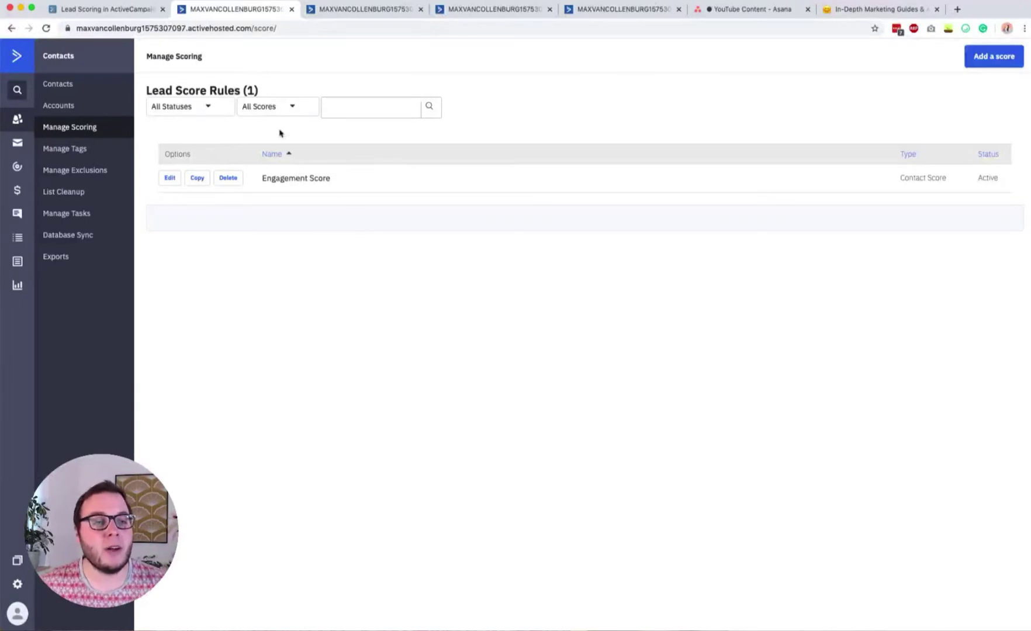
pyautogui.tripleClick(324, 181)
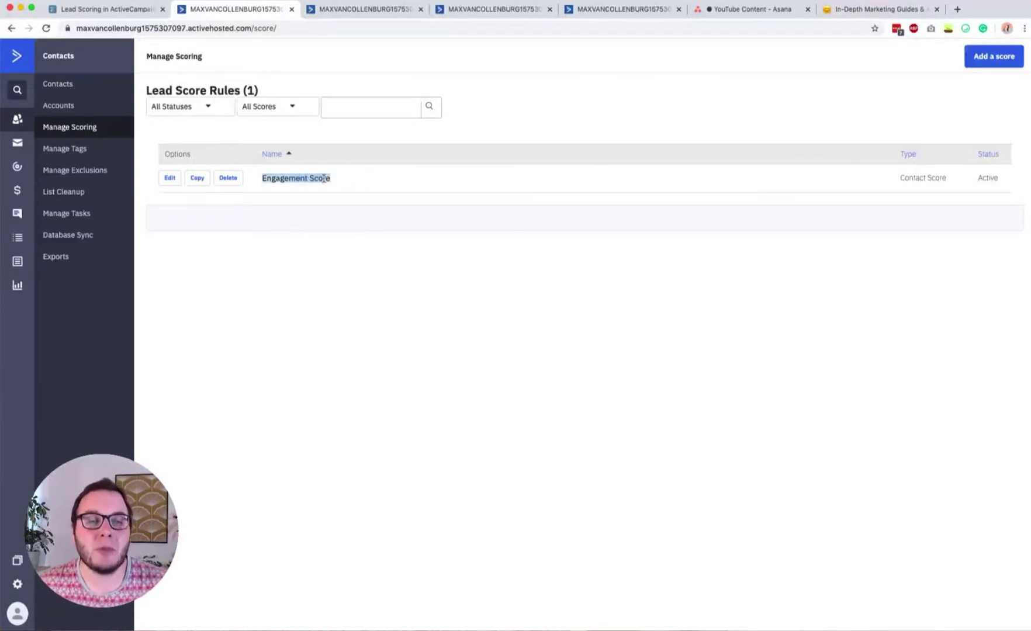
pyautogui.click(323, 179)
pyautogui.click(376, 167)
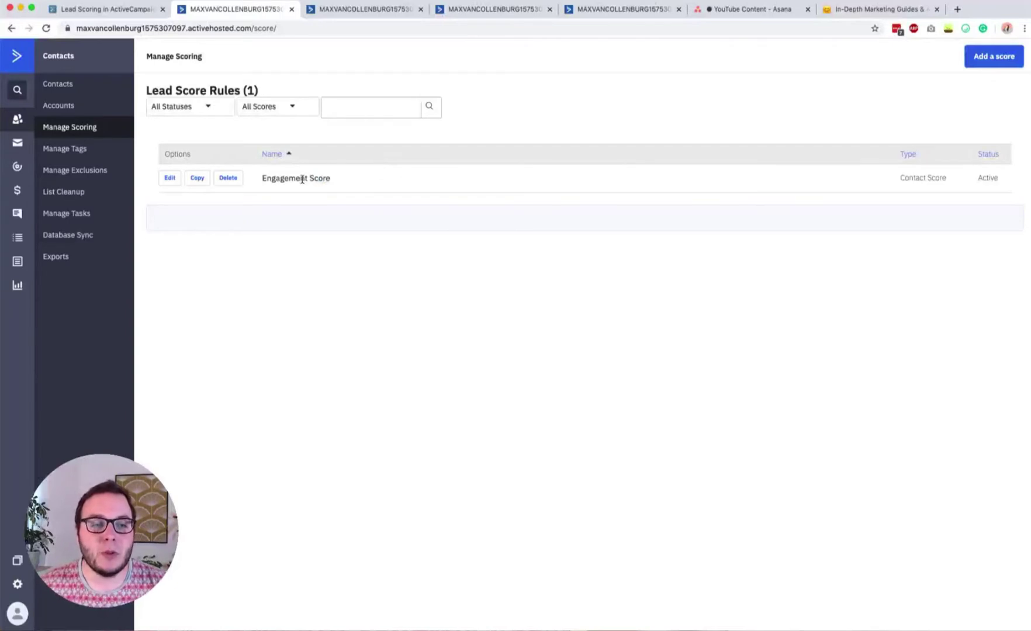
# Step: Add a new contact score and name it "Engagement Score - II", leaving its description empty
pyautogui.click(986, 59)
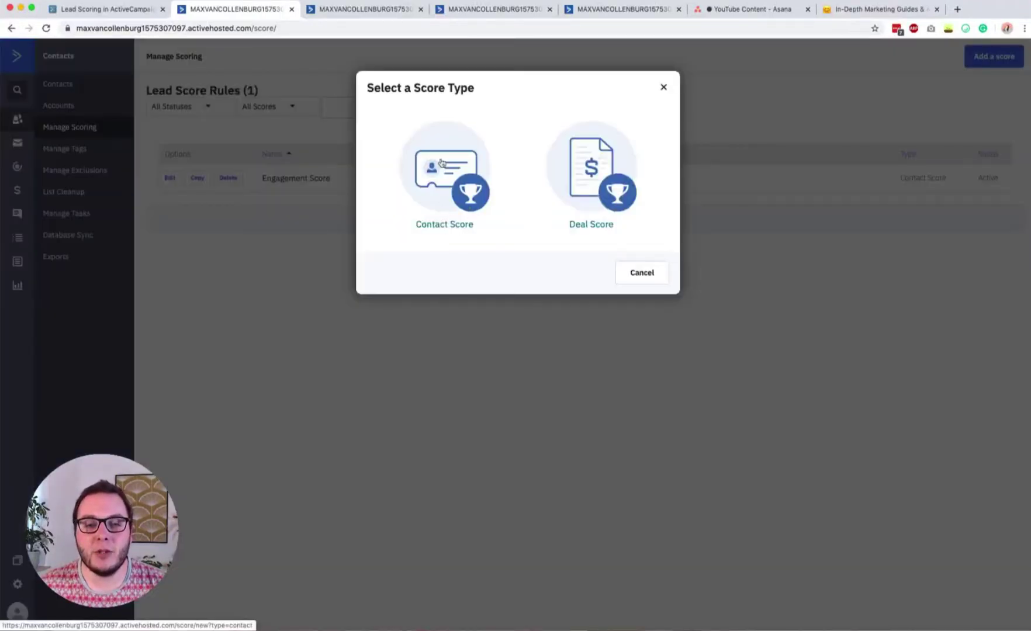
pyautogui.click(446, 225)
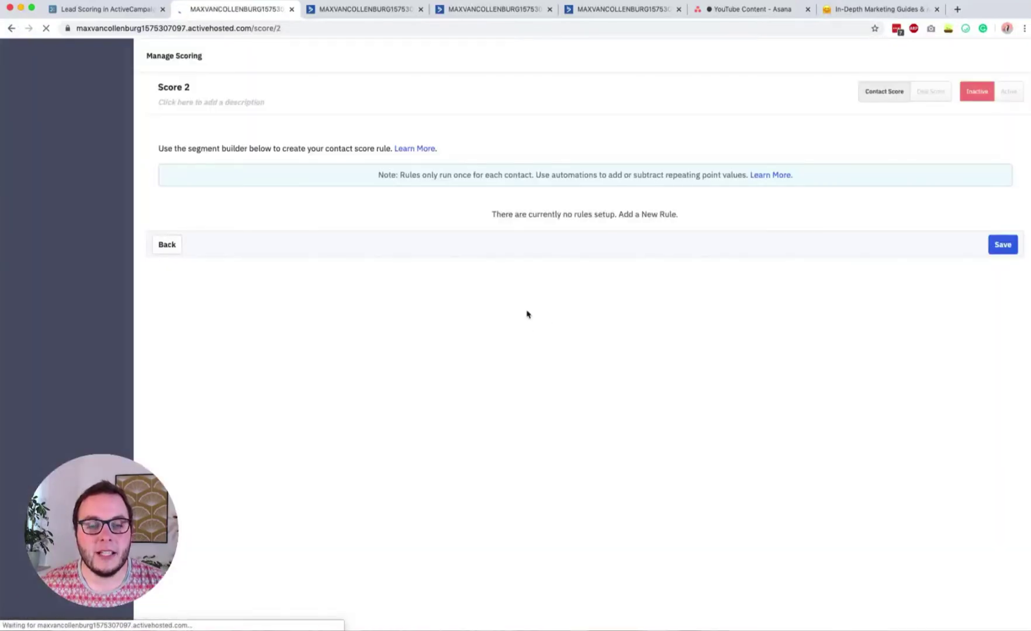
pyautogui.click(195, 102)
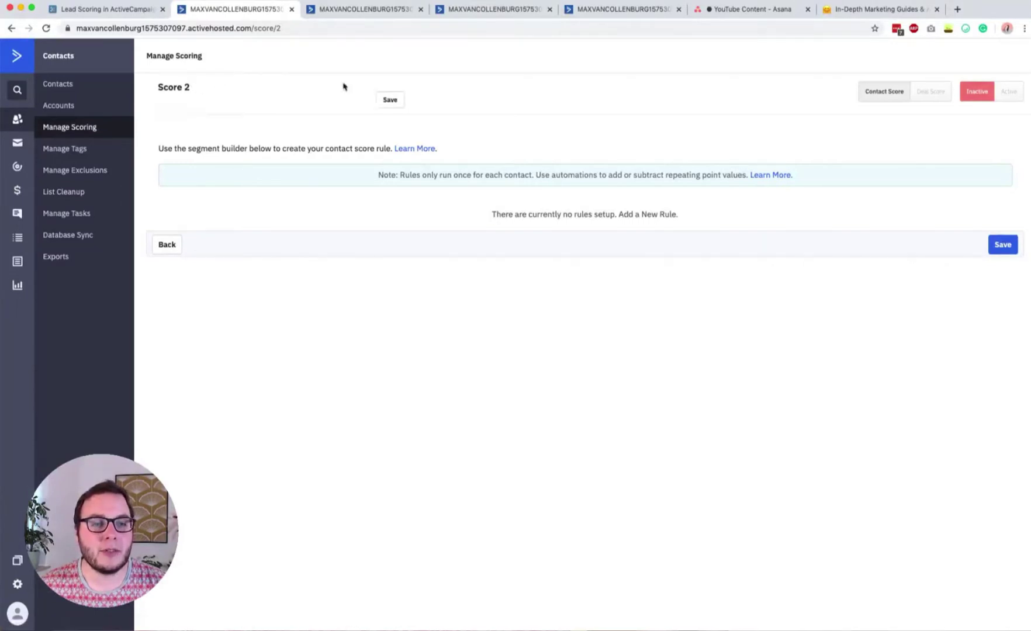
pyautogui.doubleClick(167, 87)
pyautogui.moveTo(167, 87); pyautogui.dragTo(225, 88)
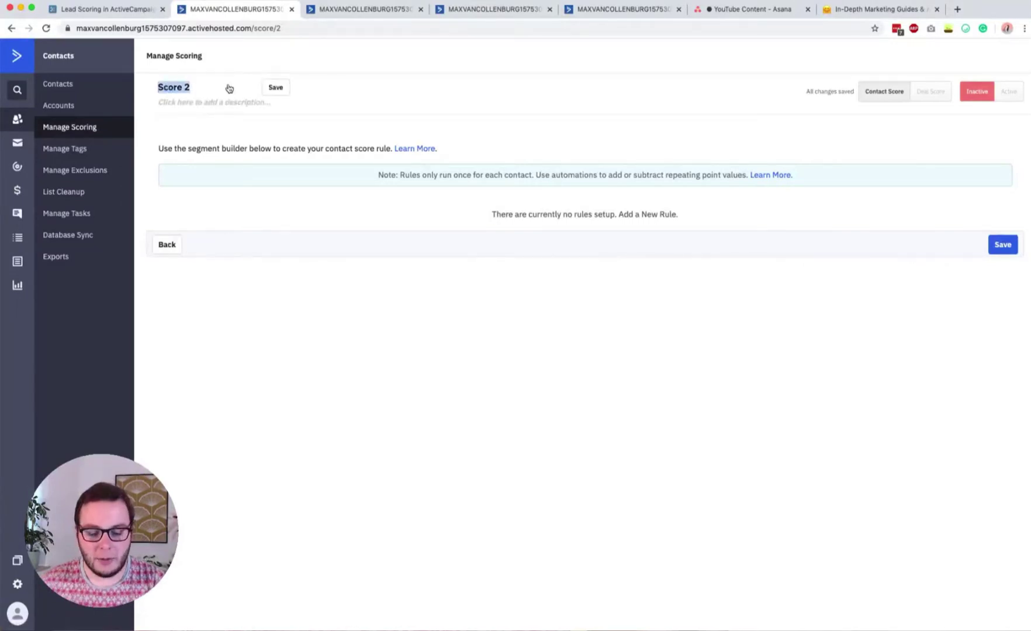
pyautogui.write('ENgage')
pyautogui.press('BackSpace')
pyautogui.press('BackSpace')
pyautogui.press('BackSpace')
pyautogui.press('BackSpace')
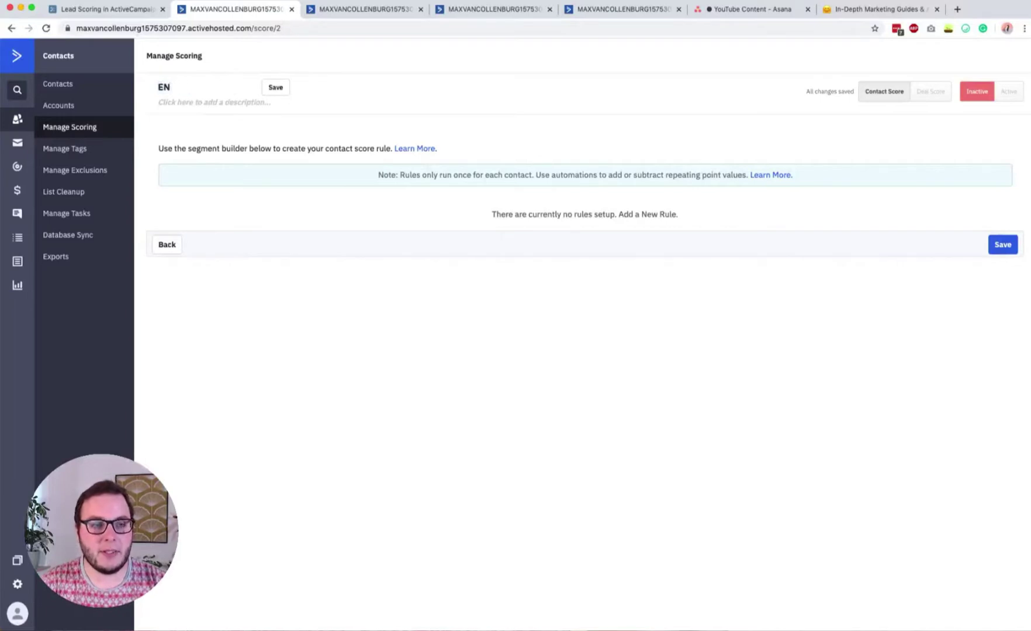
pyautogui.write('gagement Score')
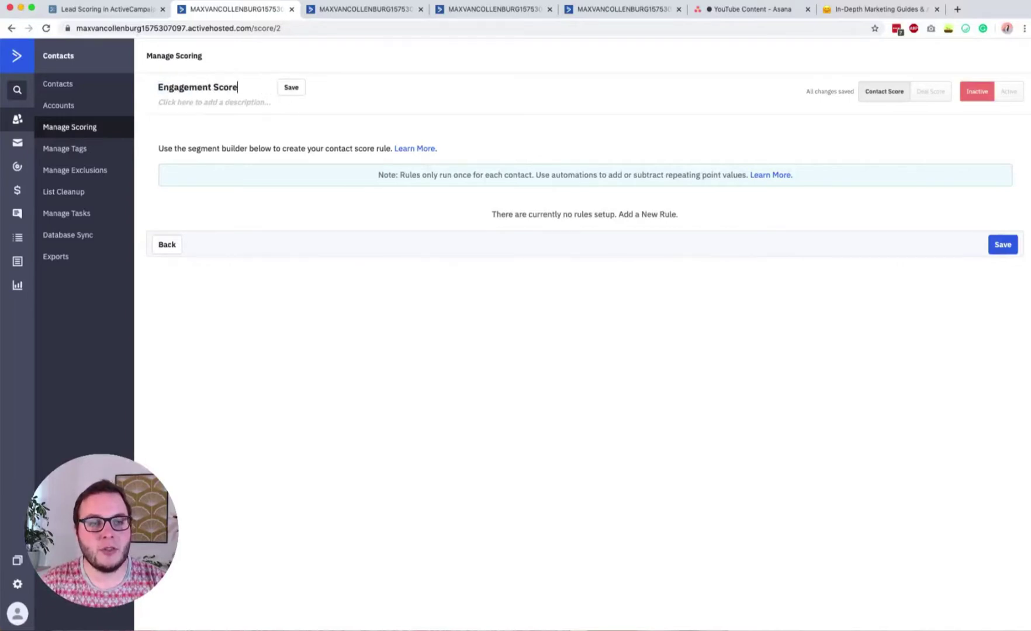
pyautogui.write(' - II')
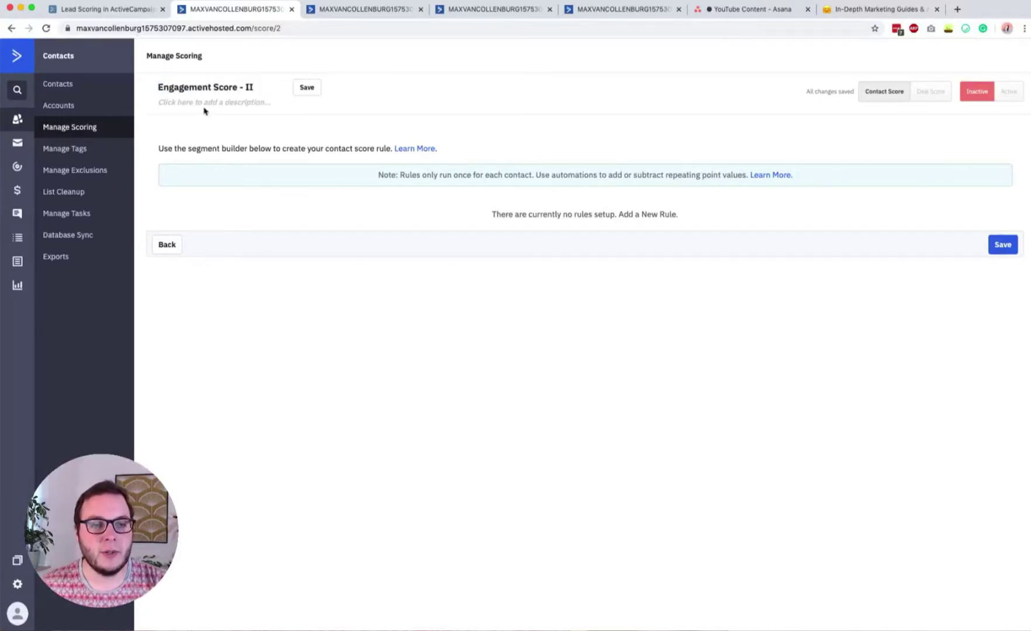
pyautogui.click(199, 102)
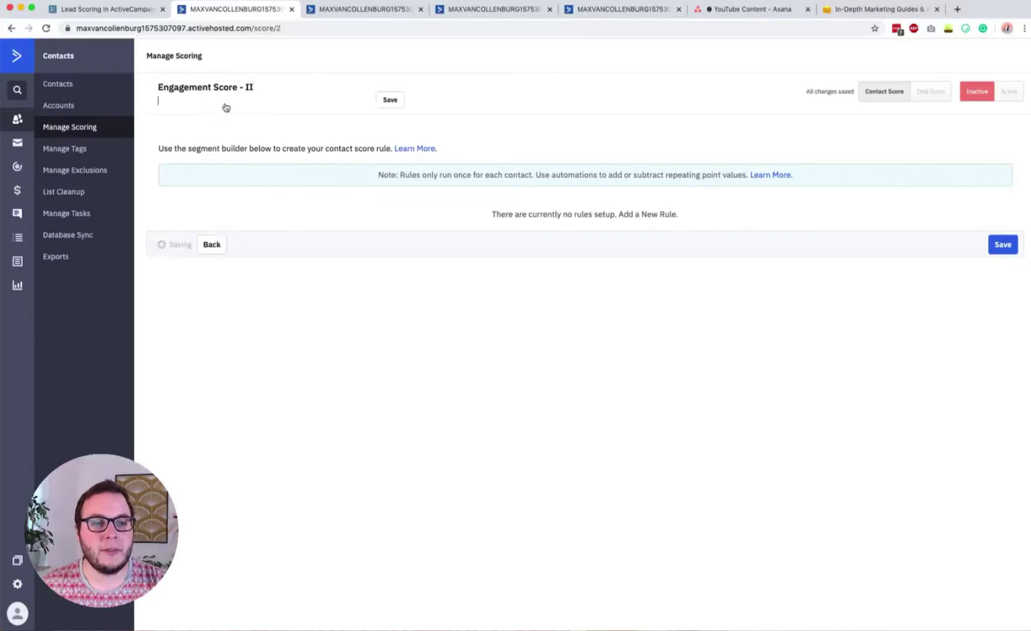
pyautogui.click(334, 244)
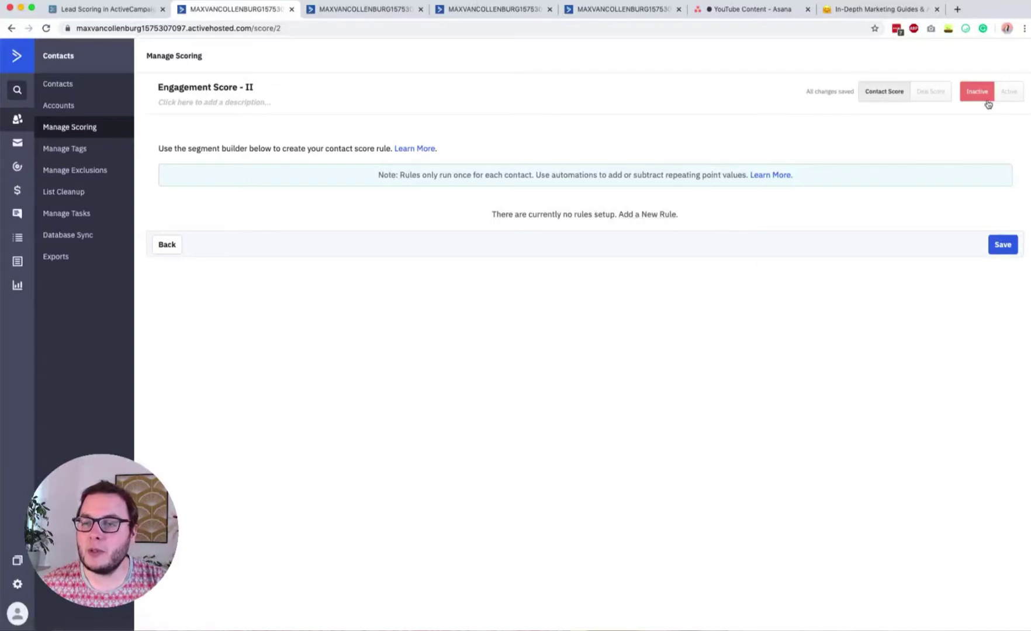
# Step: Add a rule to the new score with the condition "In list" set to "Main List", and save the rule
pyautogui.click(661, 215)
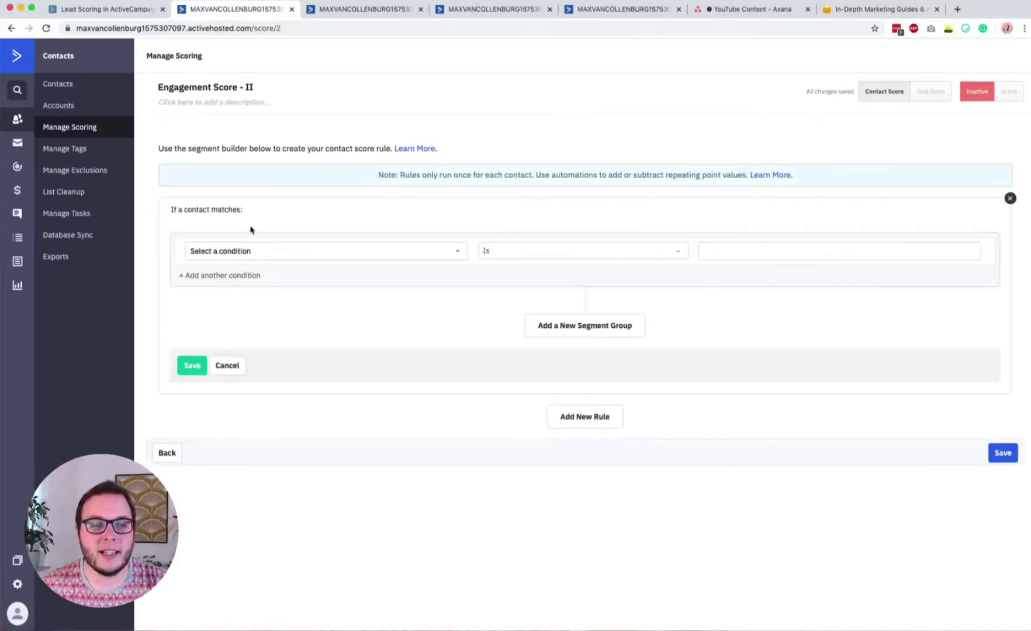
pyautogui.click(230, 251)
pyautogui.write('m')
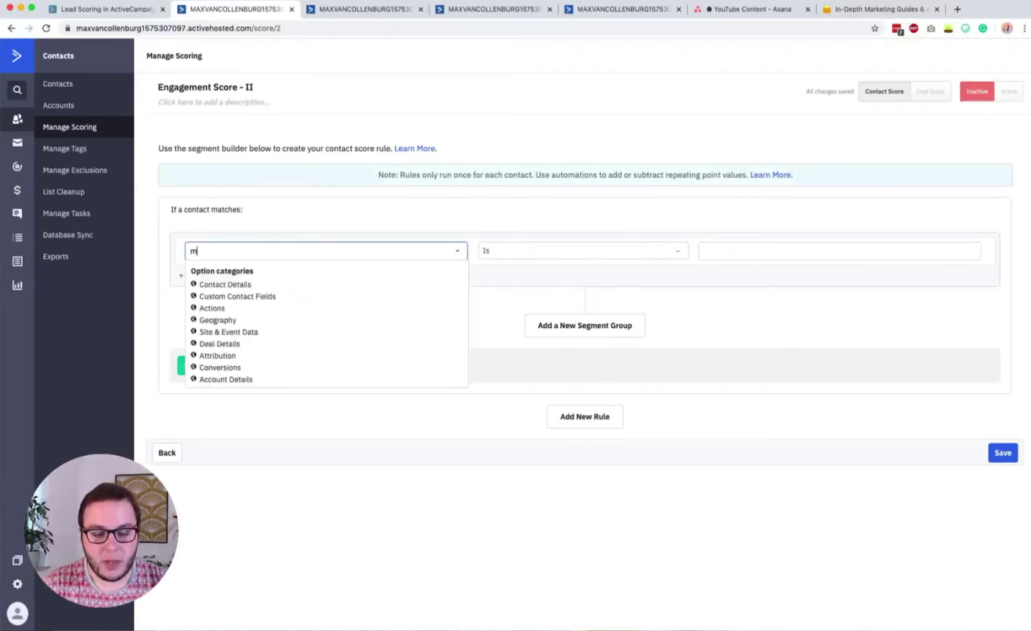
pyautogui.write('ain list')
pyautogui.press('super+a')
pyautogui.write('in li')
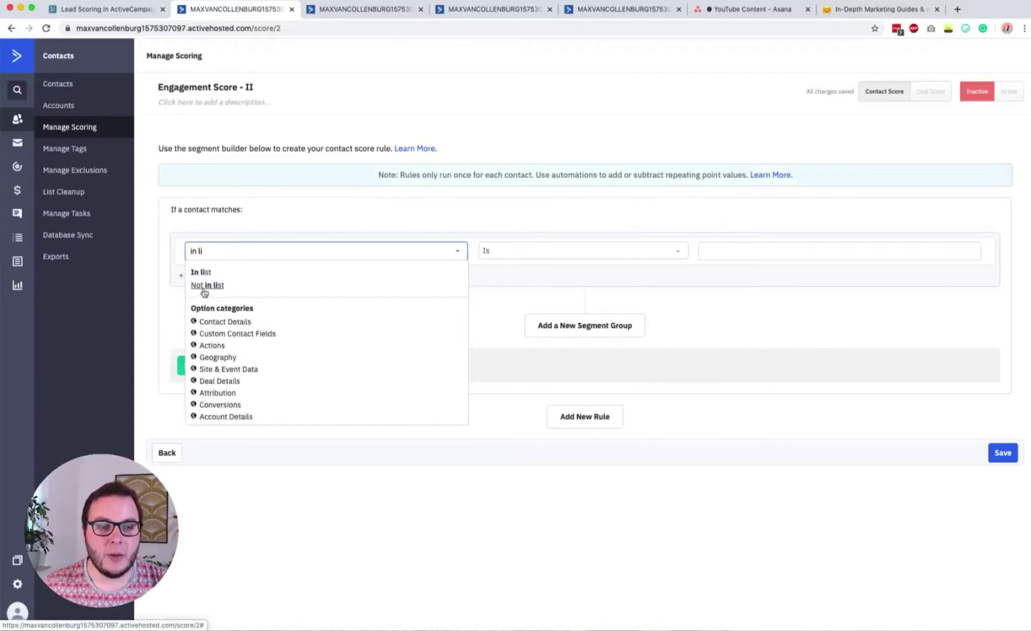
pyautogui.click(201, 272)
pyautogui.click(479, 250)
pyautogui.doubleClick(478, 251)
pyautogui.click(478, 280)
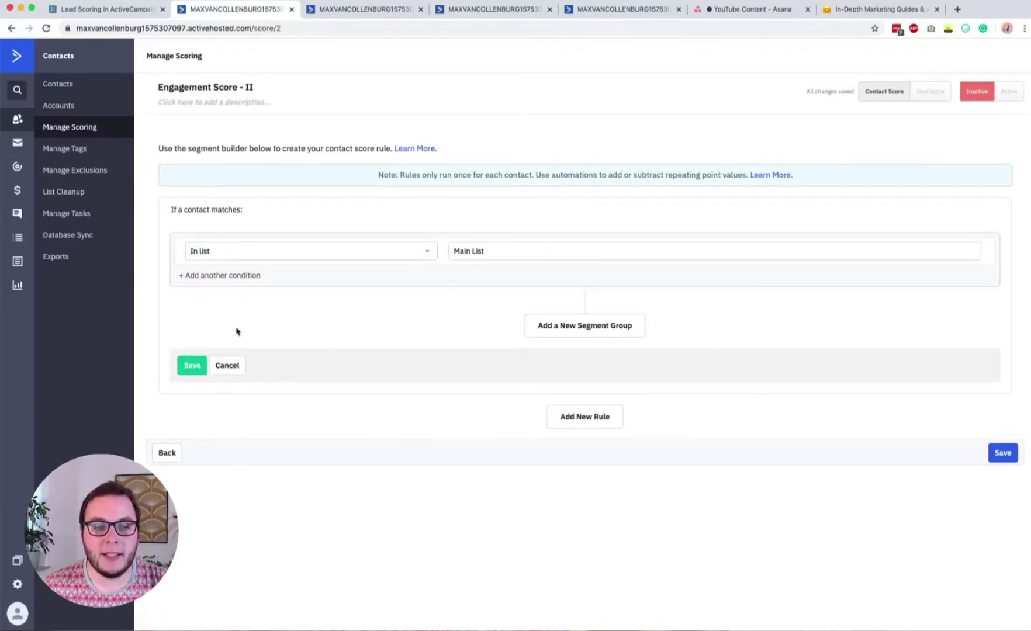
pyautogui.click(189, 367)
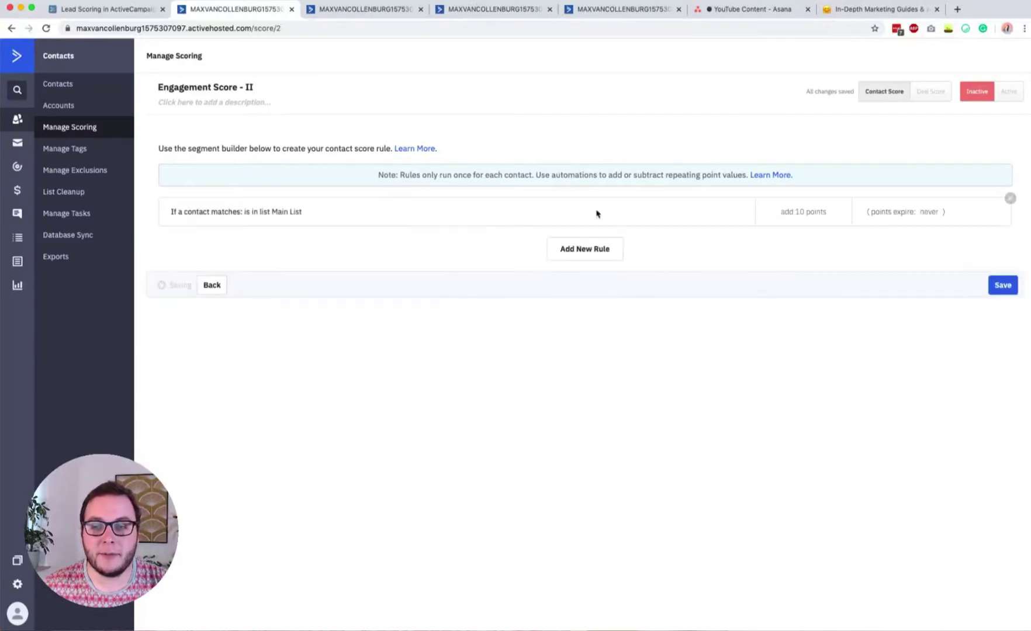
# Step: Set the Main List rule to add 1 point, and read the note on how often rules run per contact
pyautogui.click(798, 212)
pyautogui.doubleClick(770, 213)
pyautogui.write('1')
pyautogui.click(816, 213)
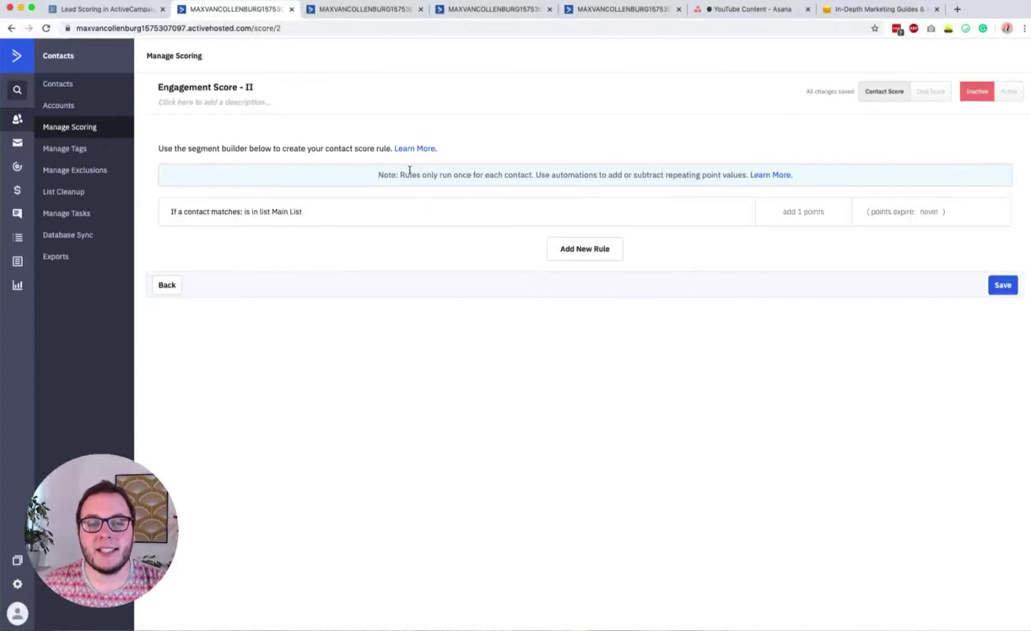
pyautogui.moveTo(407, 175); pyautogui.dragTo(471, 175)
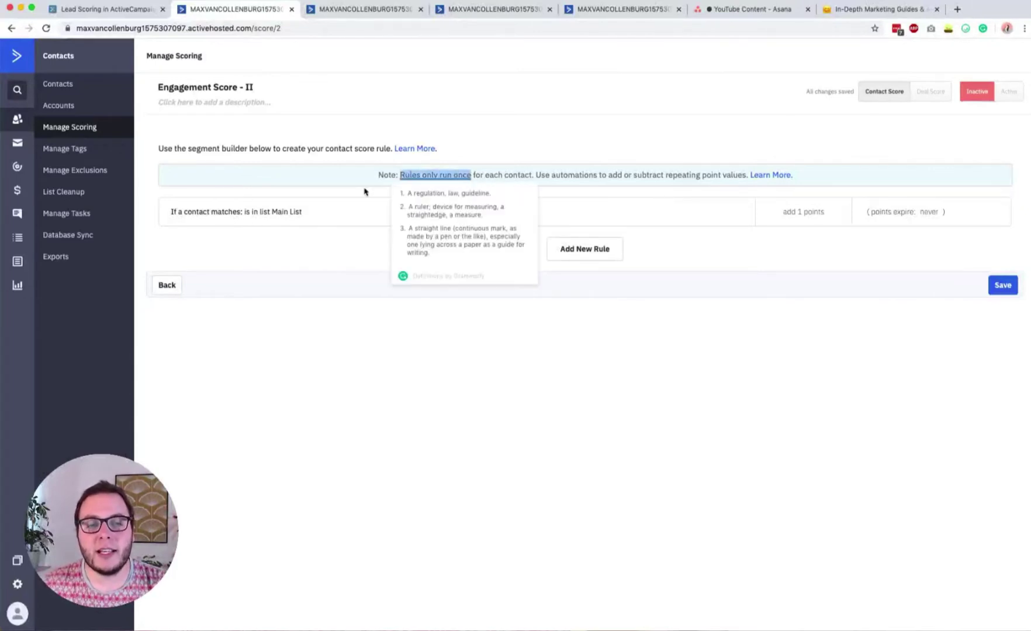
pyautogui.click(464, 177)
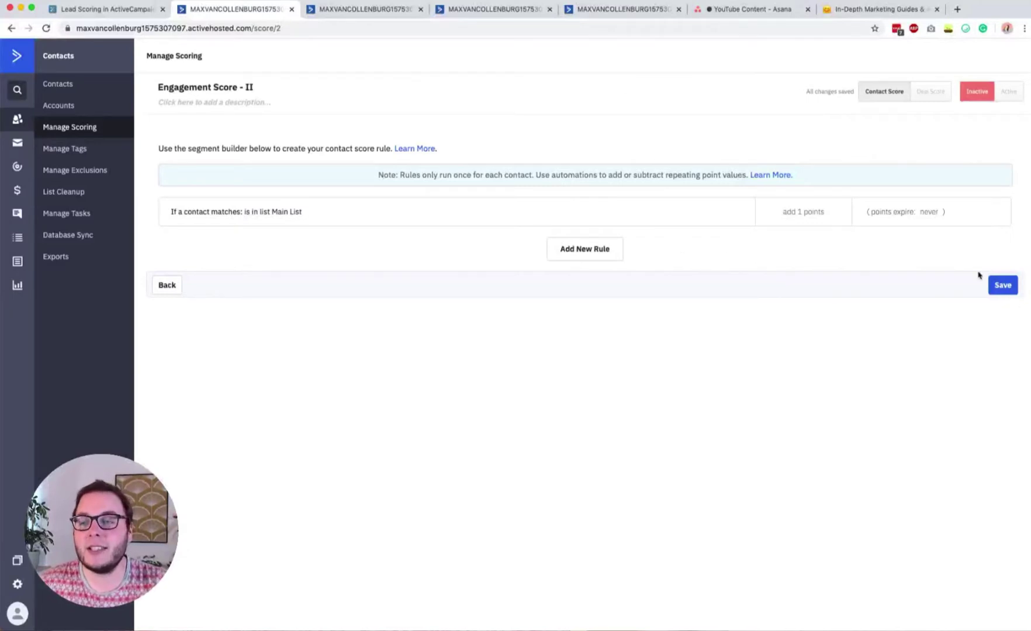
# Step: Set the "Engagement Score - II" score to Active and save it
pyautogui.click(1009, 295)
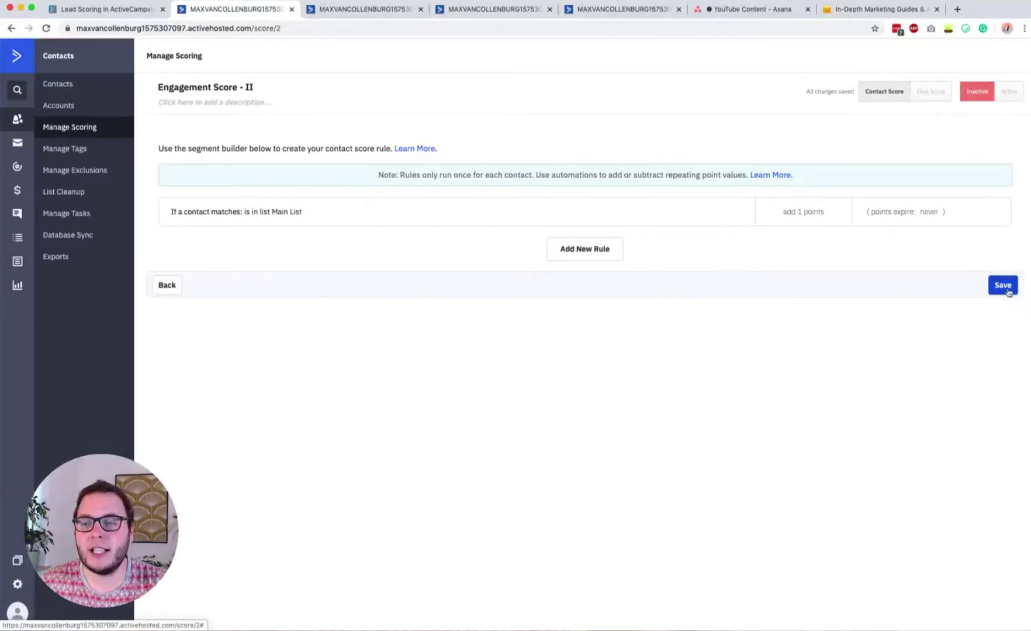
pyautogui.click(1009, 93)
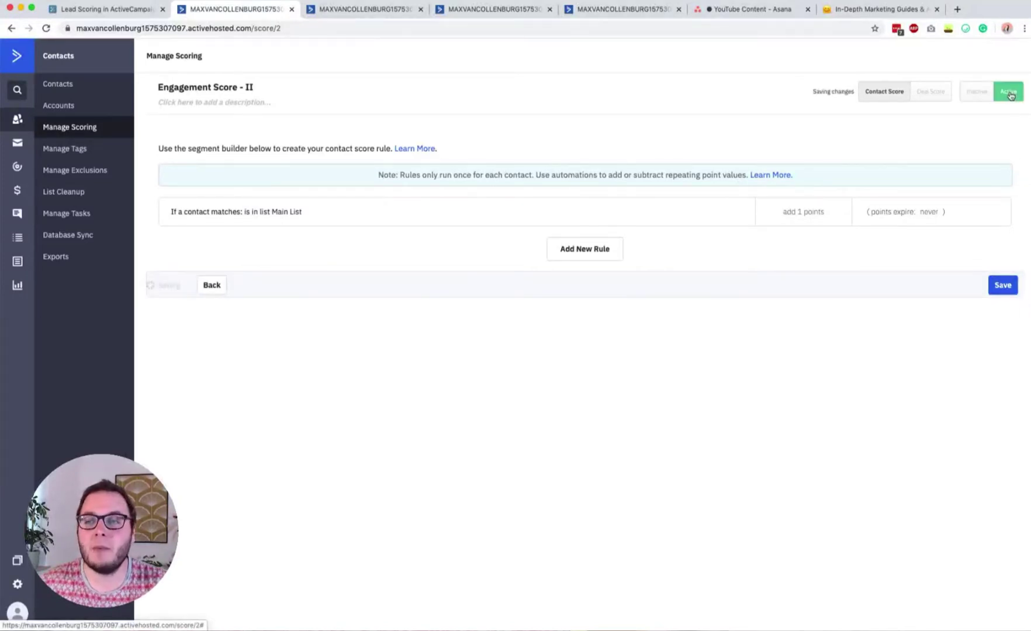
pyautogui.click(1004, 290)
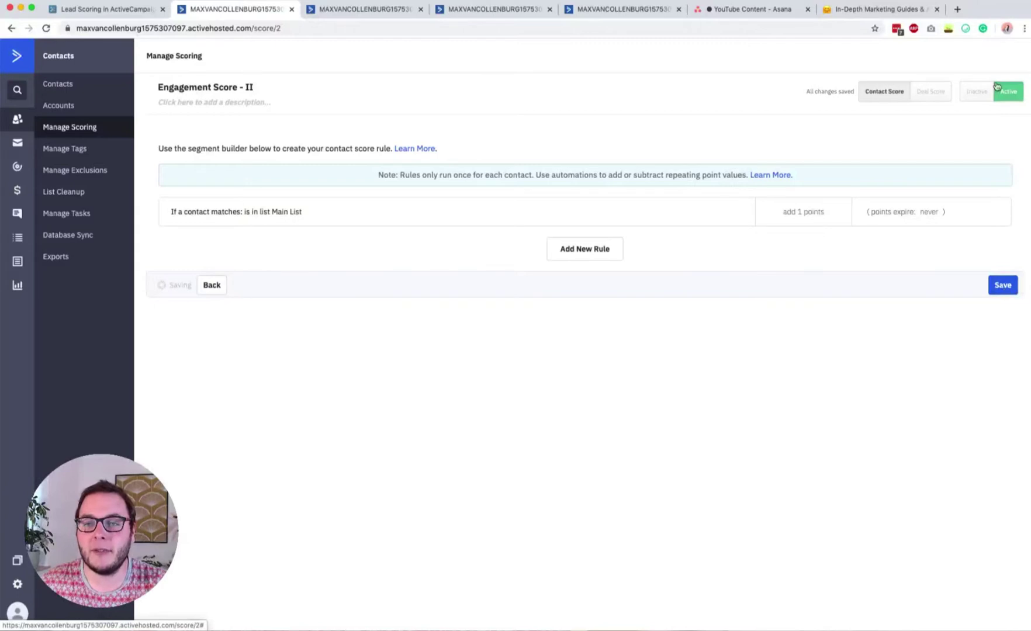
# Step: Return to the lead score rules and delete "Engagement Score - II"
pyautogui.click(52, 126)
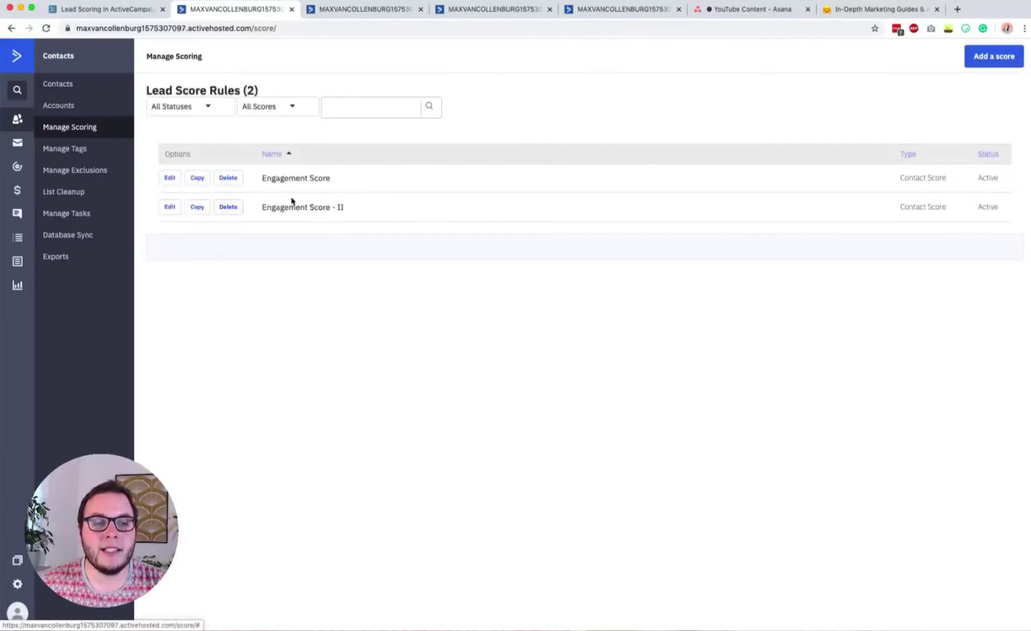
pyautogui.click(235, 208)
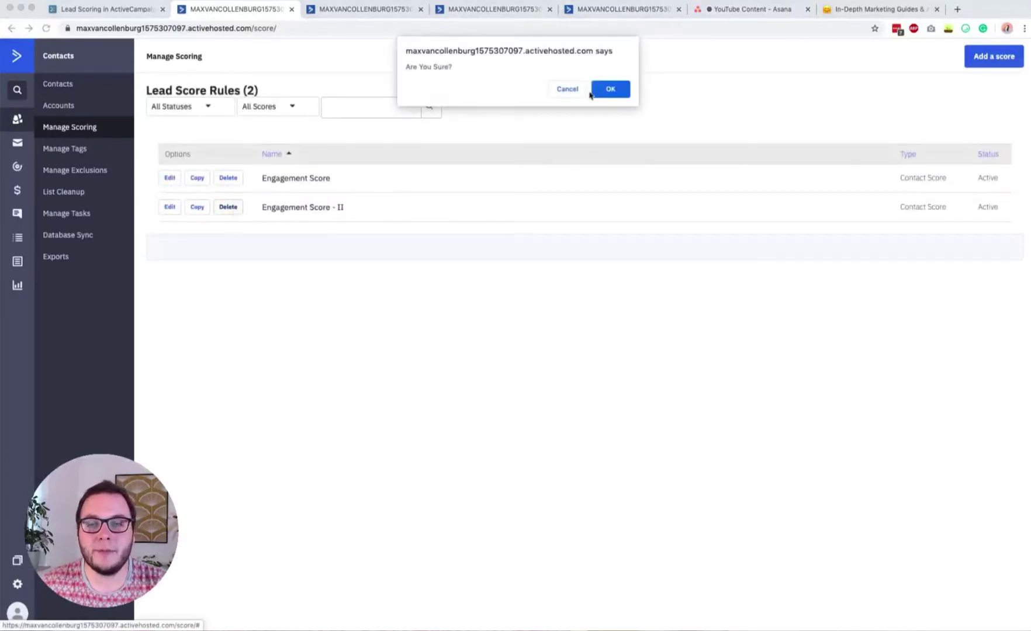
pyautogui.click(611, 88)
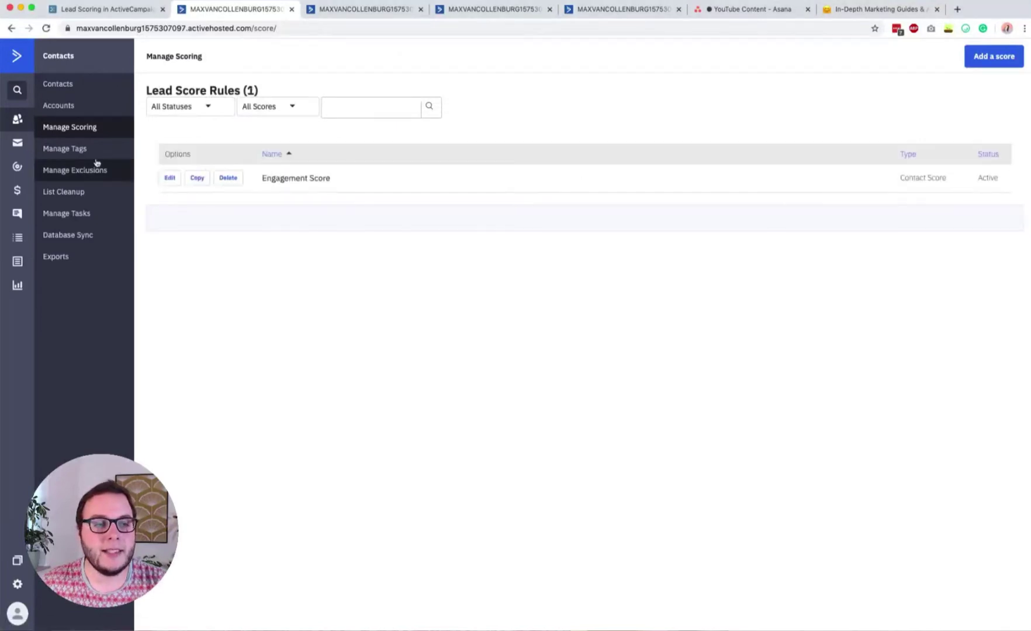
# Step: Open the "[Lead Scoring] Opens email" automation from the automations list in a separate tab and examine its trigger and score action
pyautogui.click(372, 9)
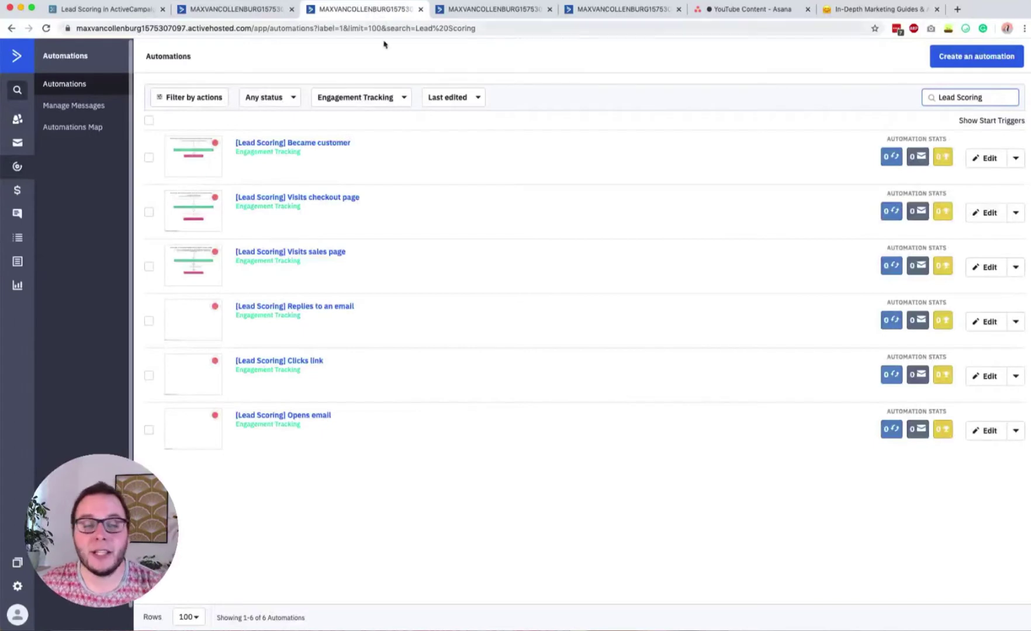
pyautogui.click(404, 62)
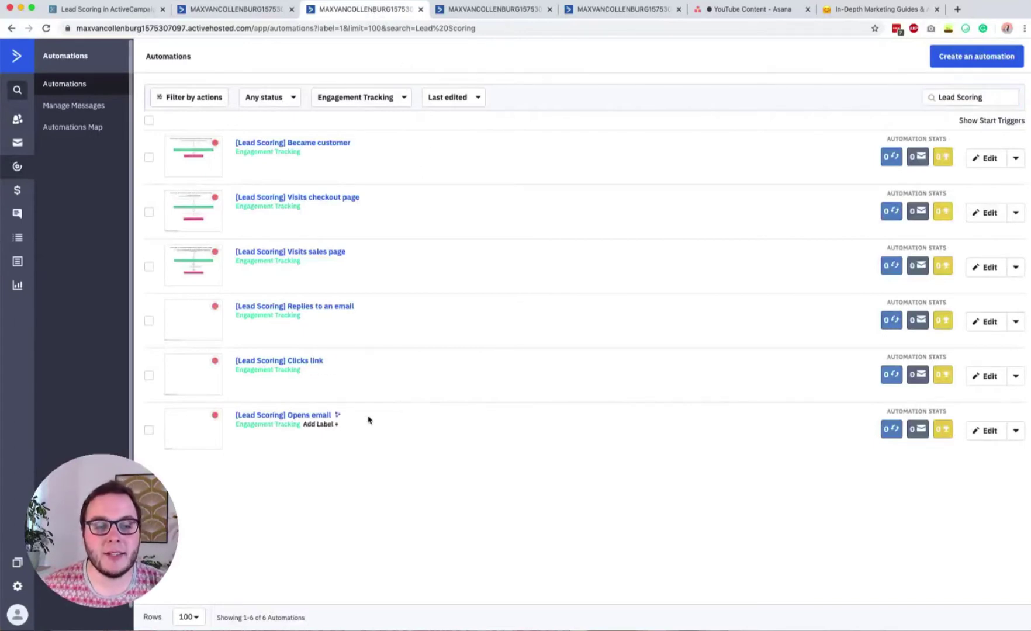
pyautogui.keyDown('super'); pyautogui.click(320, 417); pyautogui.keyUp('super')
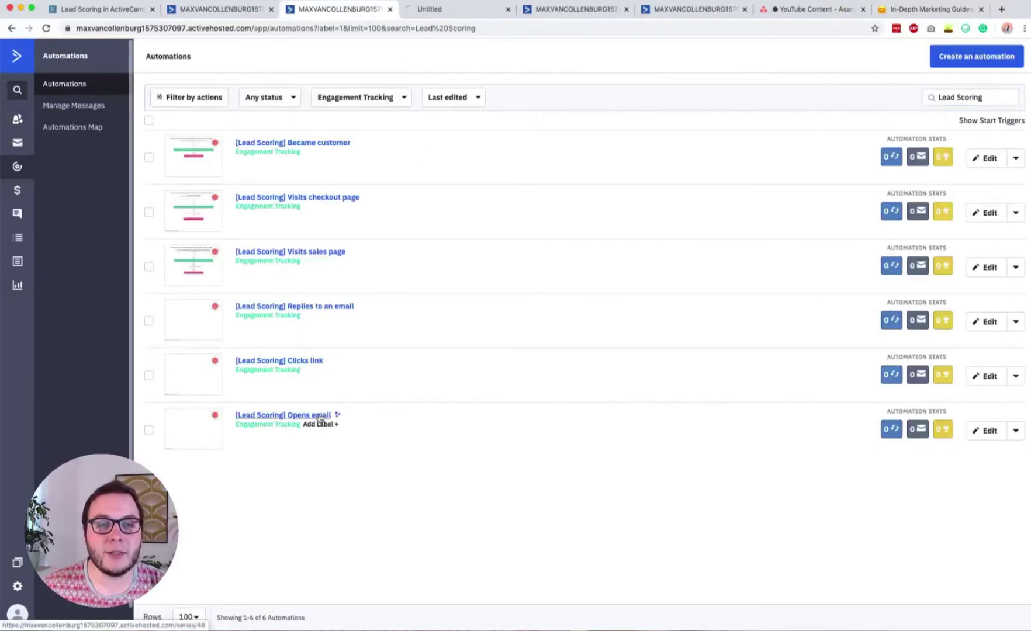
pyautogui.click(461, 13)
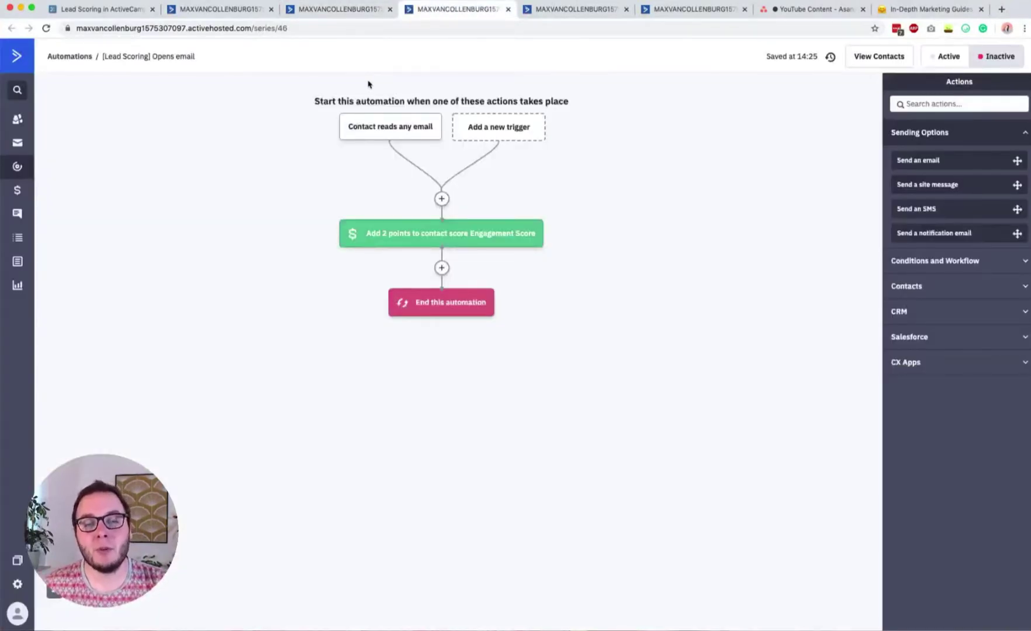
pyautogui.moveTo(396, 127)
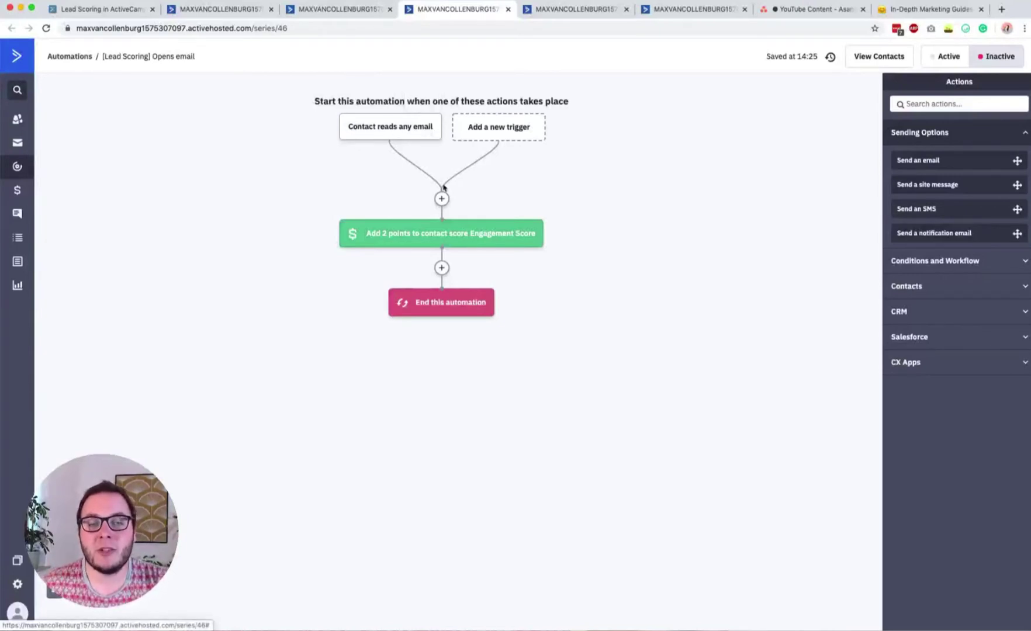
pyautogui.moveTo(376, 248)
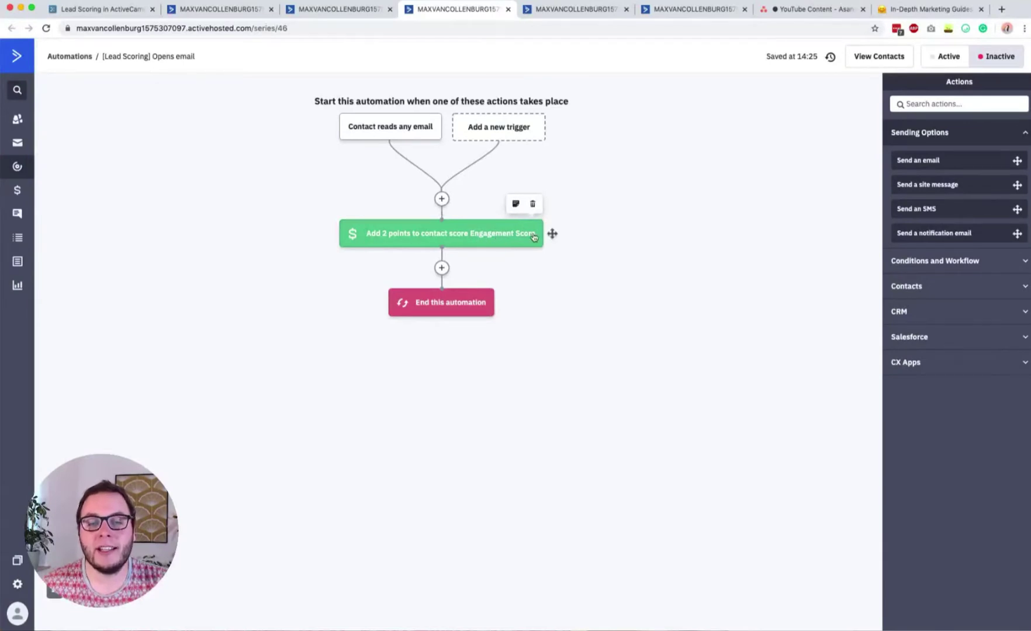
# Step: Add a start trigger for a contact opening any campaign email in any list, set to run multiple times, and delete the duplicate trigger
pyautogui.click(488, 129)
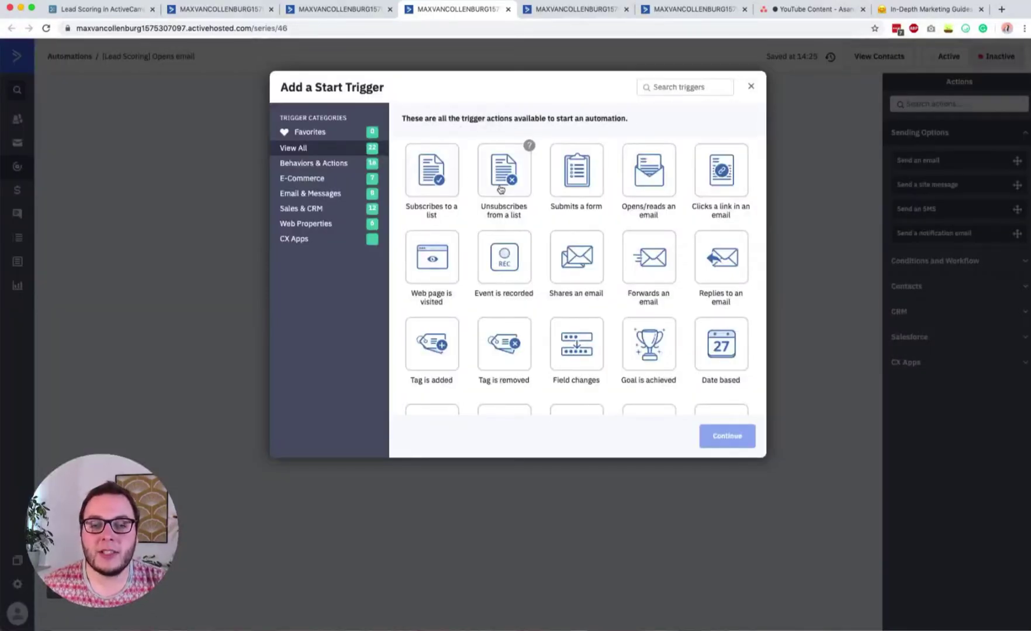
pyautogui.click(649, 196)
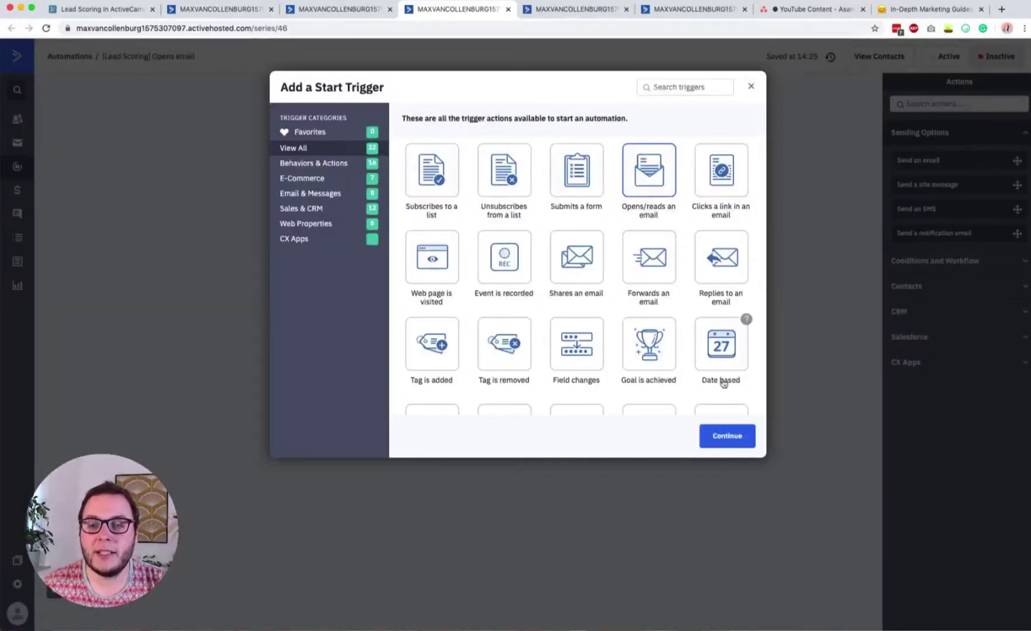
pyautogui.click(725, 437)
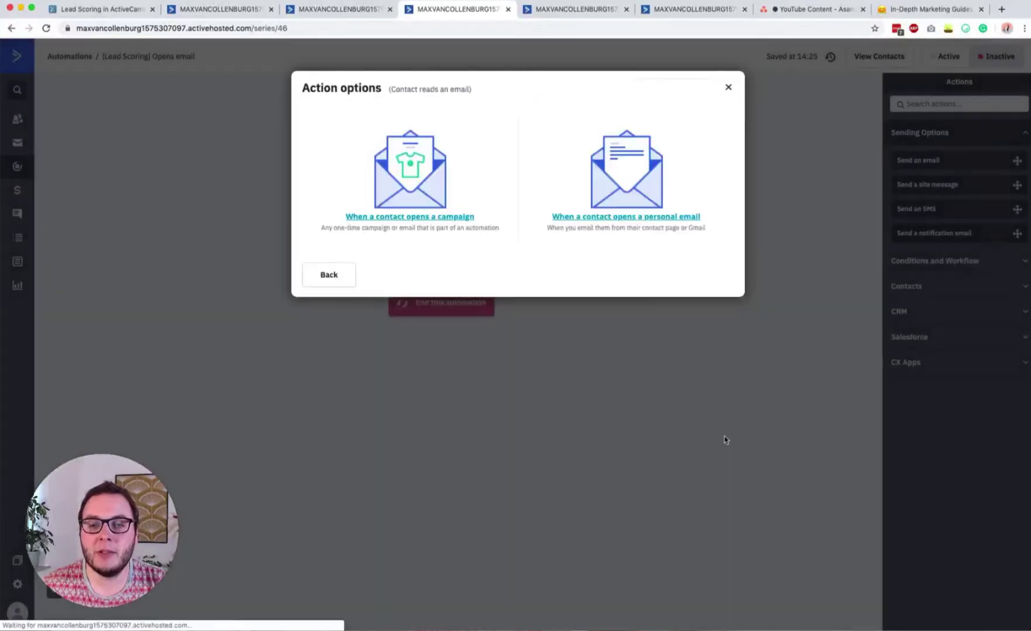
pyautogui.click(406, 194)
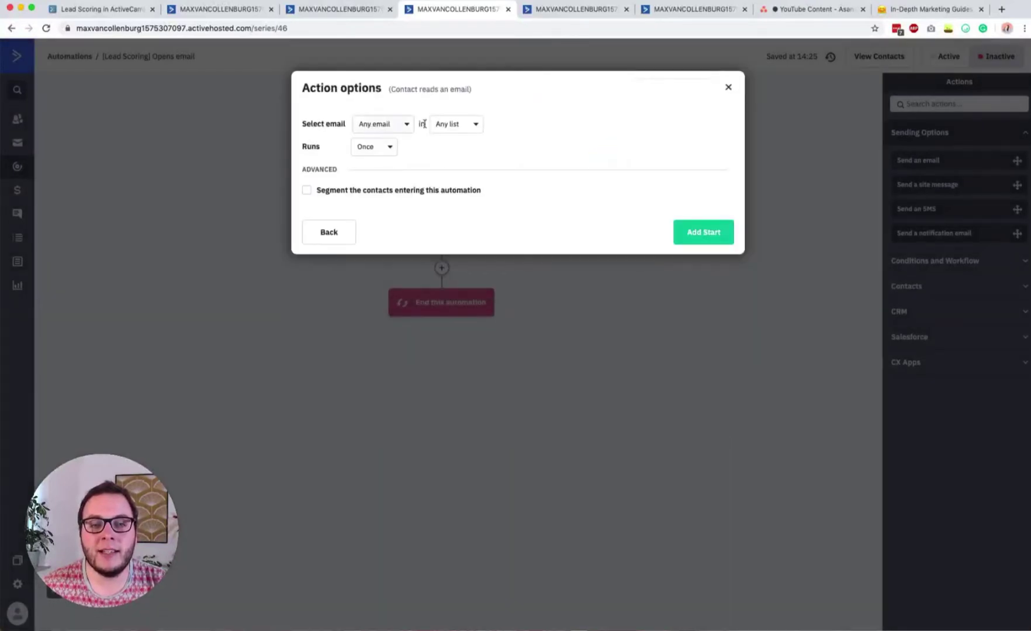
pyautogui.click(361, 155)
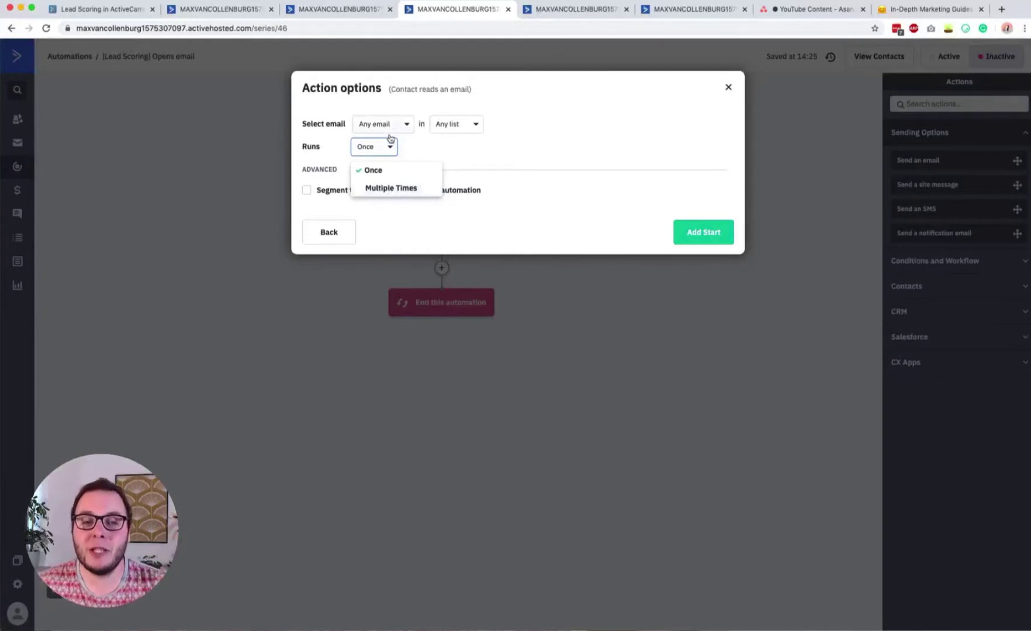
pyautogui.click(387, 188)
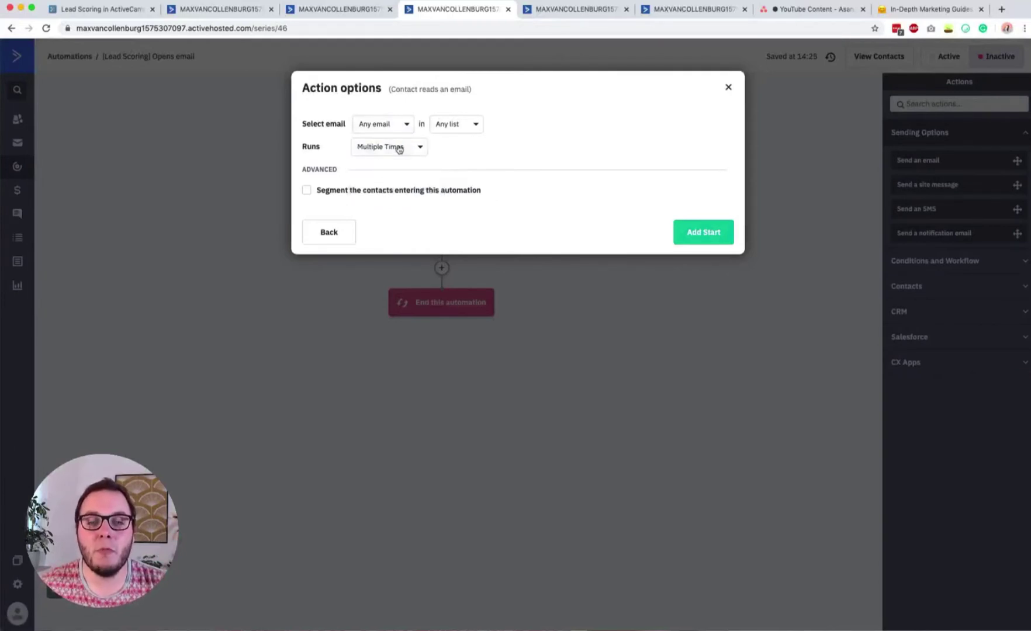
pyautogui.click(720, 236)
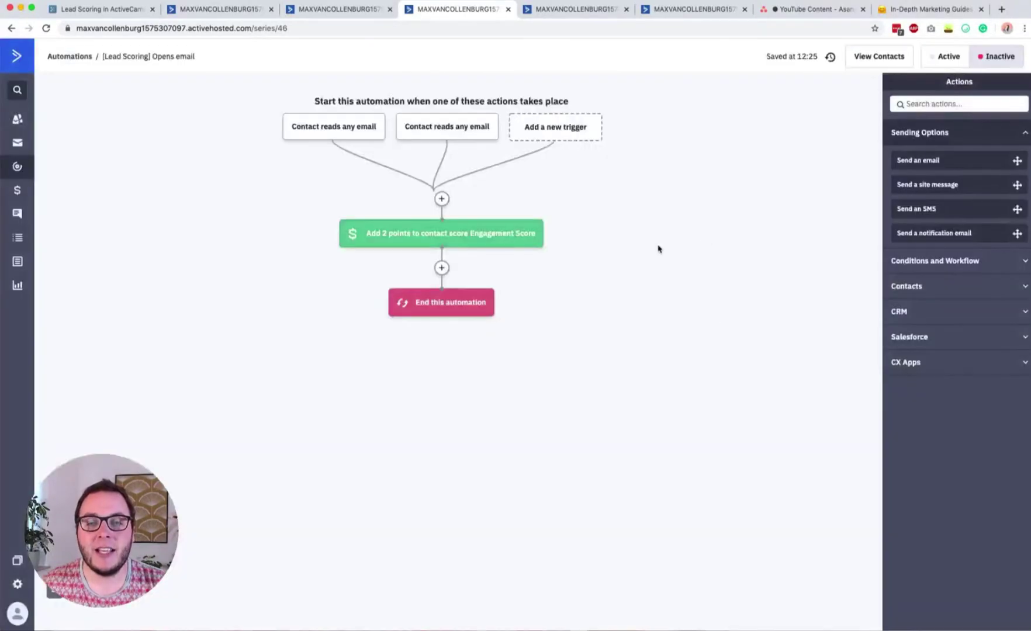
pyautogui.moveTo(459, 114)
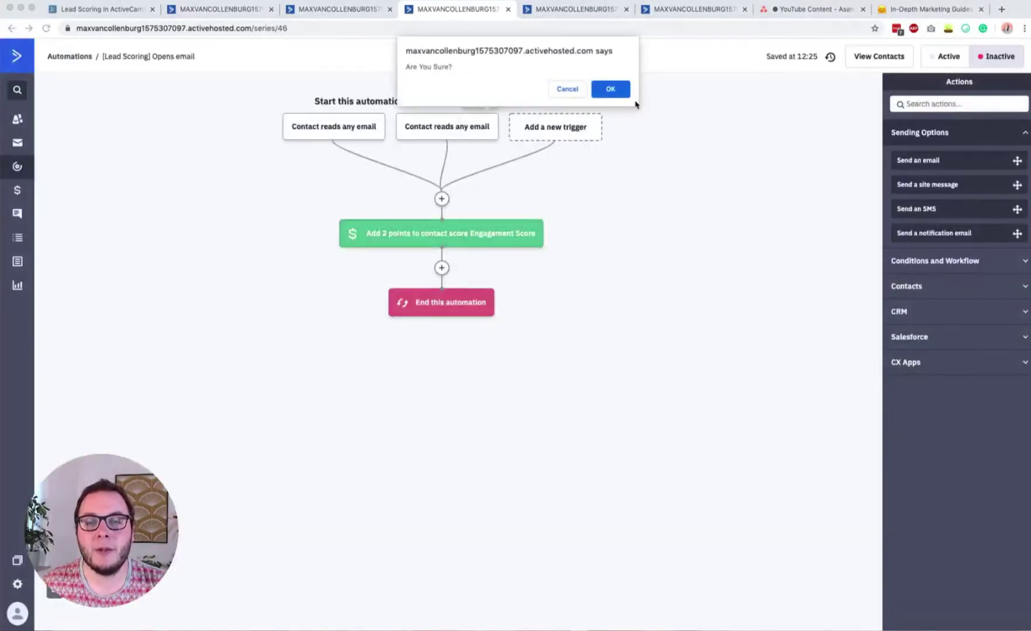
pyautogui.click(610, 89)
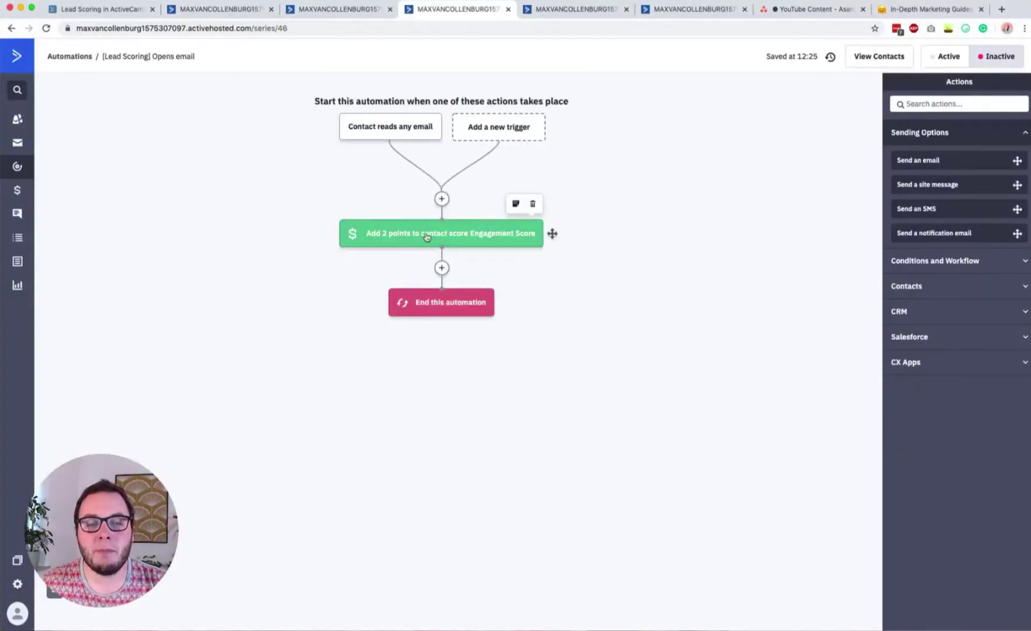
# Step: Replace the 2-point score action with a new Adjust a contact score action that targets Engagement Score
pyautogui.click(531, 203)
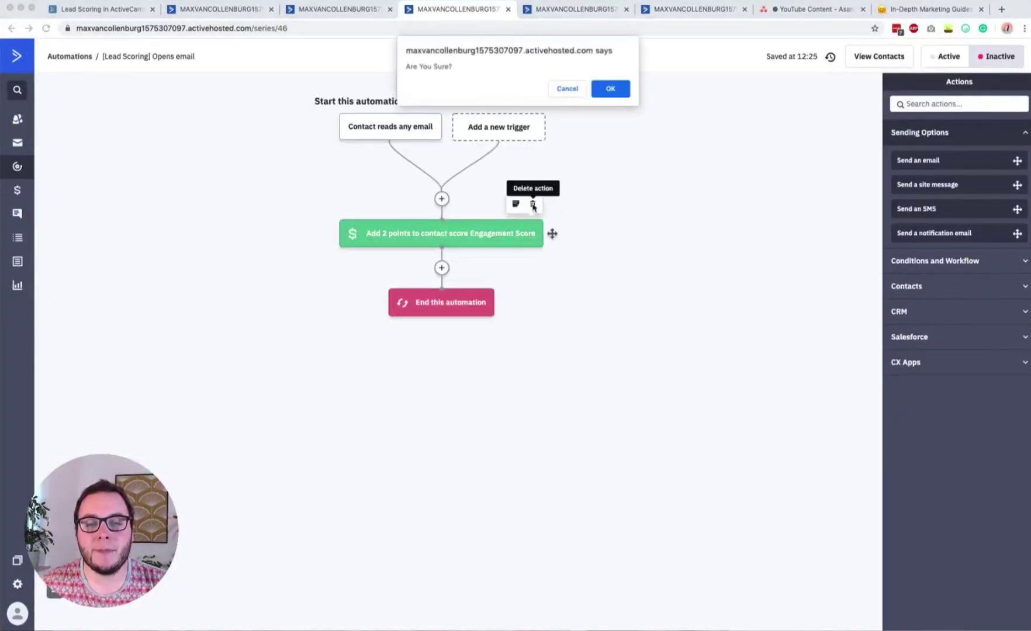
pyautogui.click(609, 89)
pyautogui.click(441, 199)
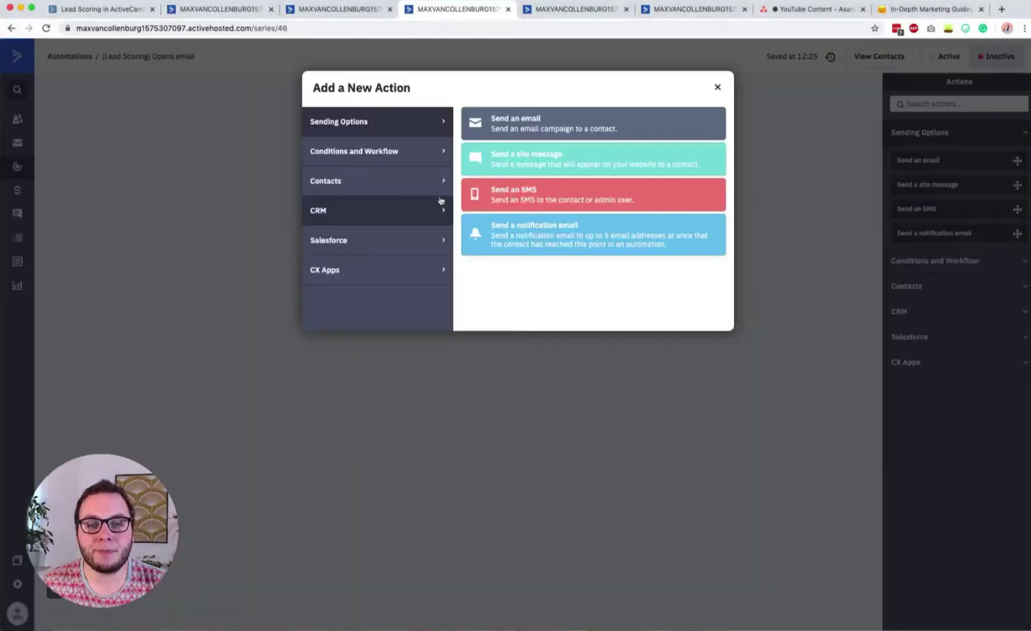
pyautogui.click(401, 172)
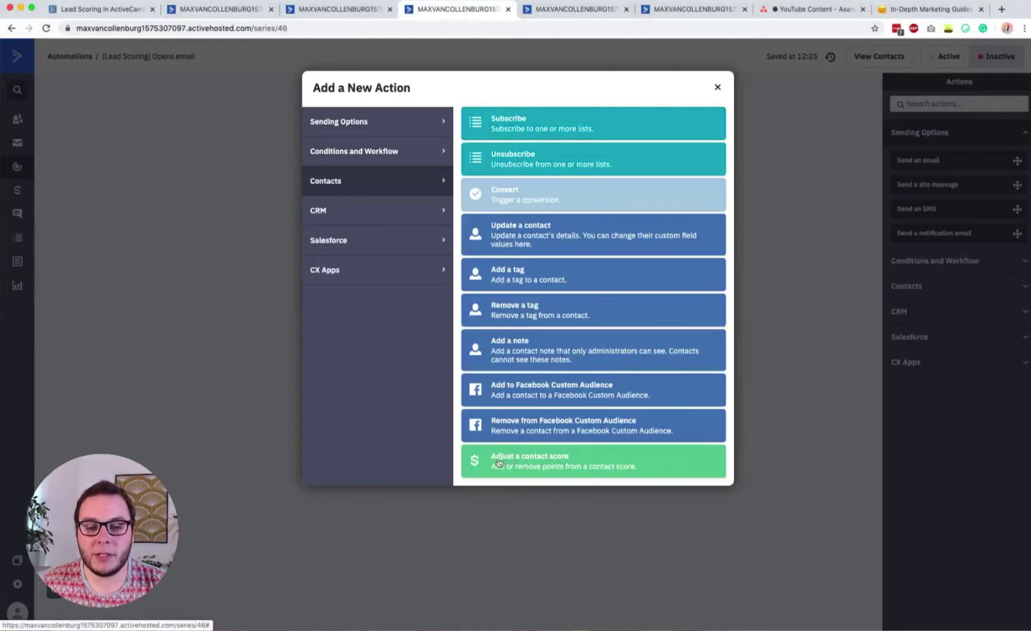
pyautogui.click(561, 458)
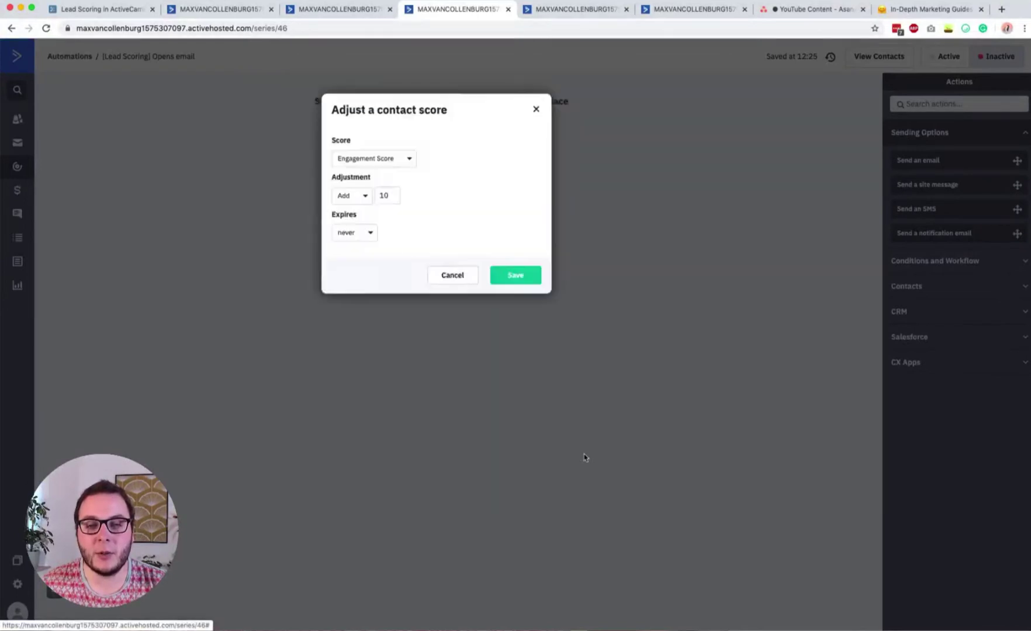
pyautogui.click(391, 156)
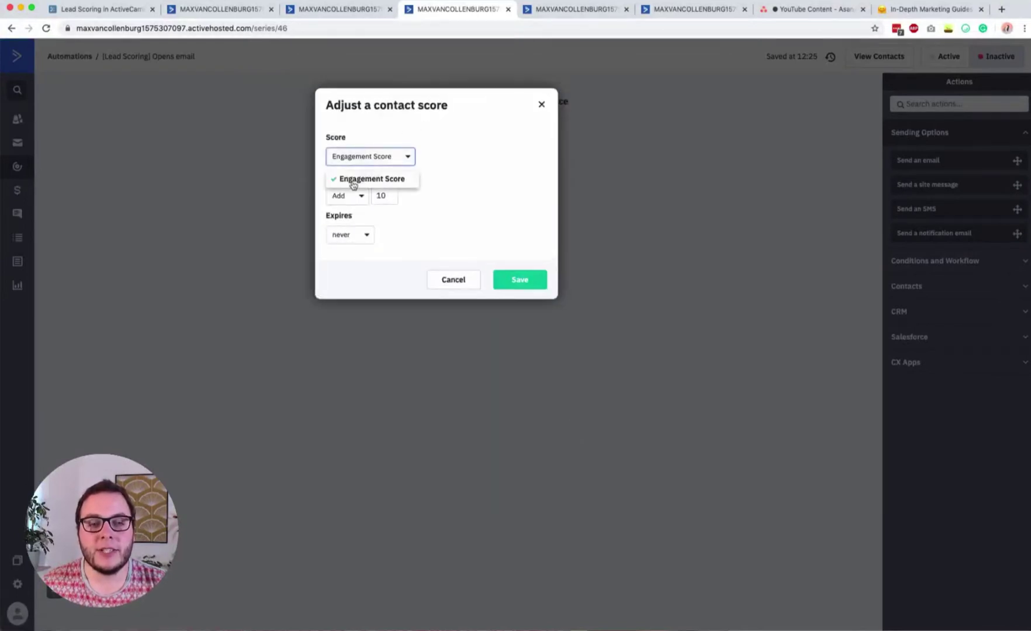
pyautogui.click(388, 182)
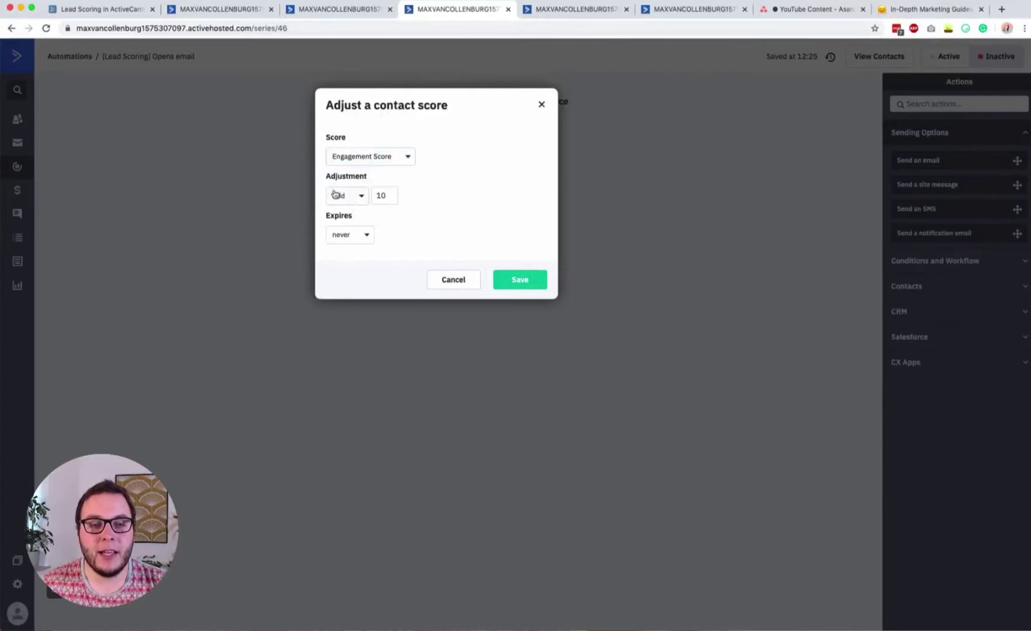
# Step: Look up the points for an opened email in the WorkFlowy notes and set the score adjustment in ActiveCampaign to add 1 point
pyautogui.press('super+1')
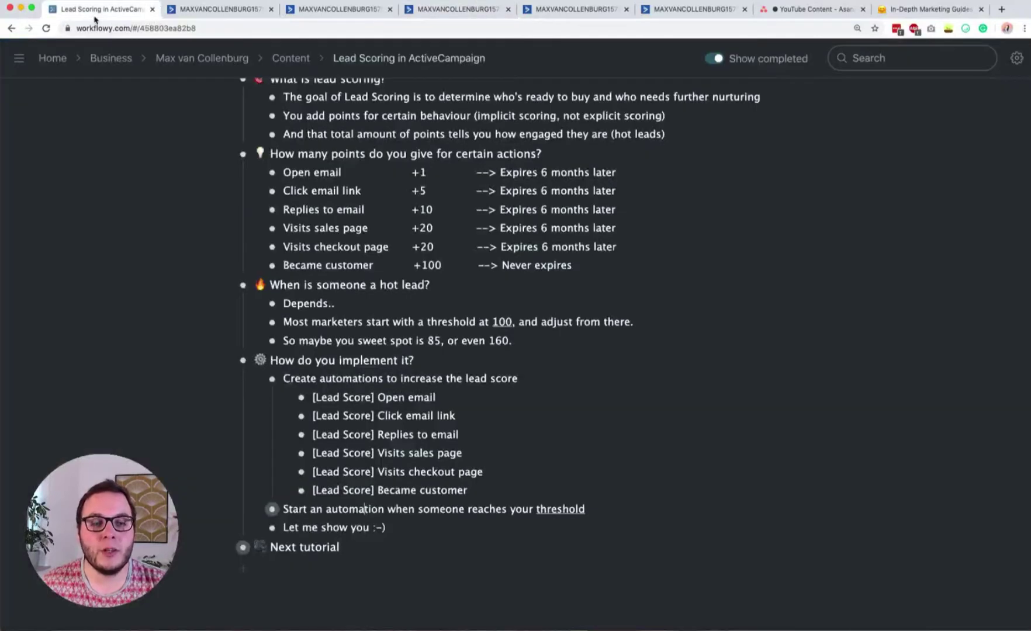
pyautogui.moveTo(298, 174); pyautogui.dragTo(409, 174)
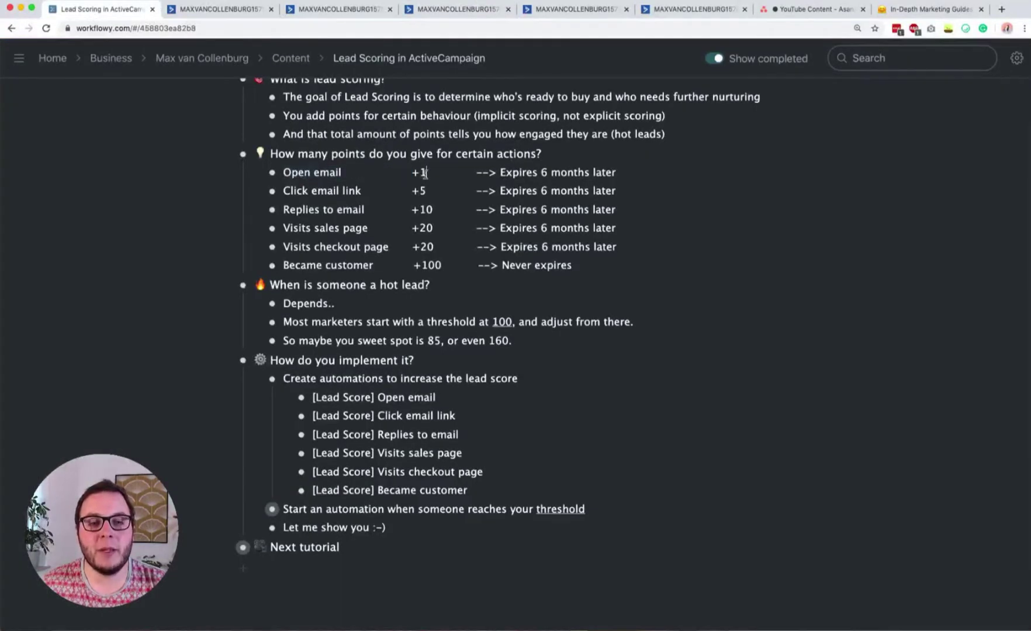
pyautogui.doubleClick(425, 173)
pyautogui.click(343, 12)
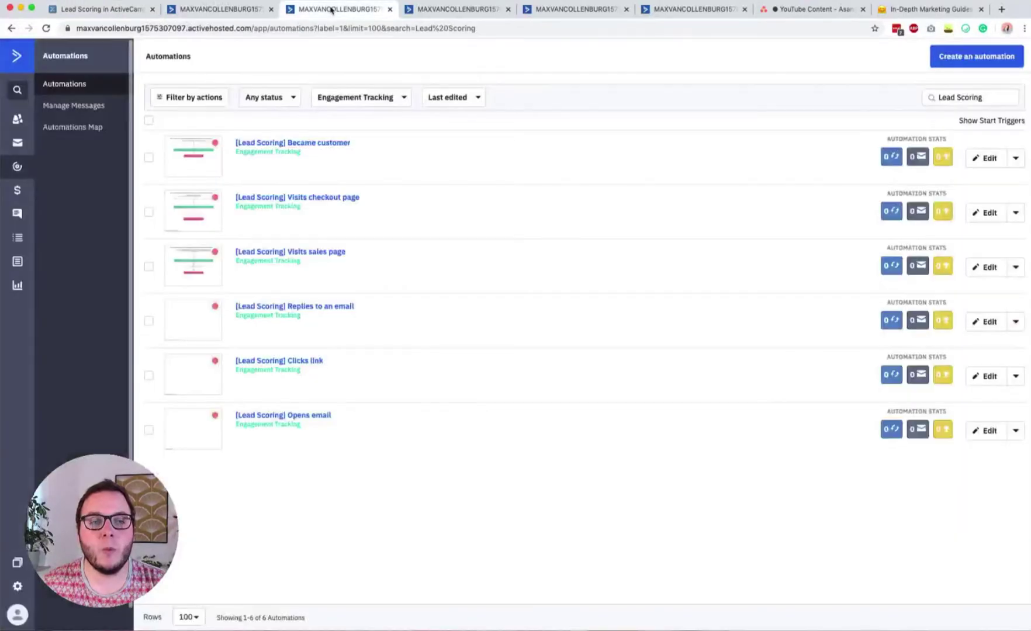
pyautogui.click(445, 10)
pyautogui.click(362, 195)
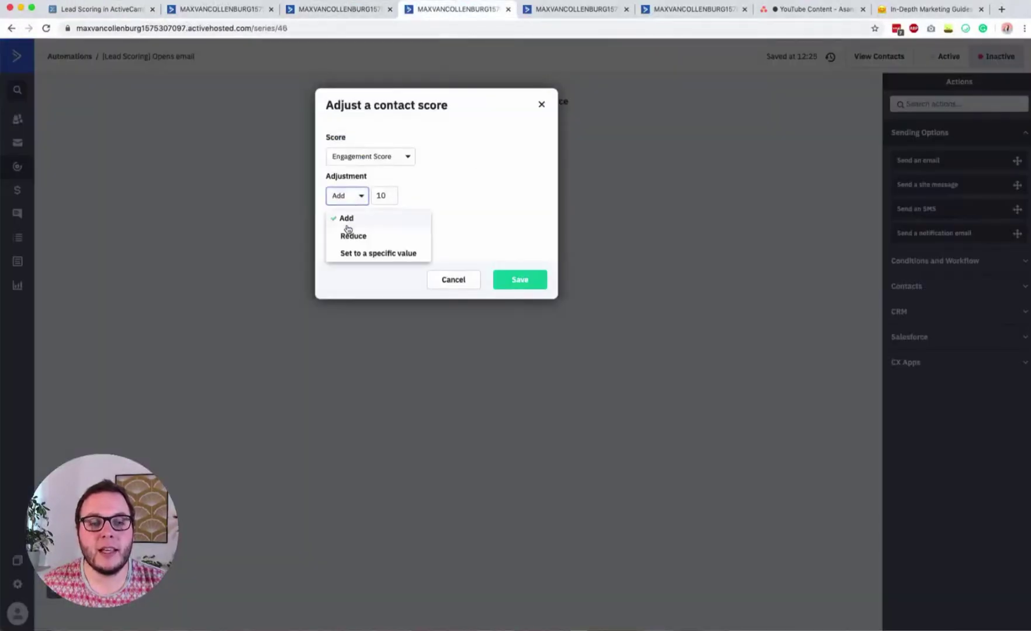
pyautogui.click(383, 195)
pyautogui.press('BackSpace')
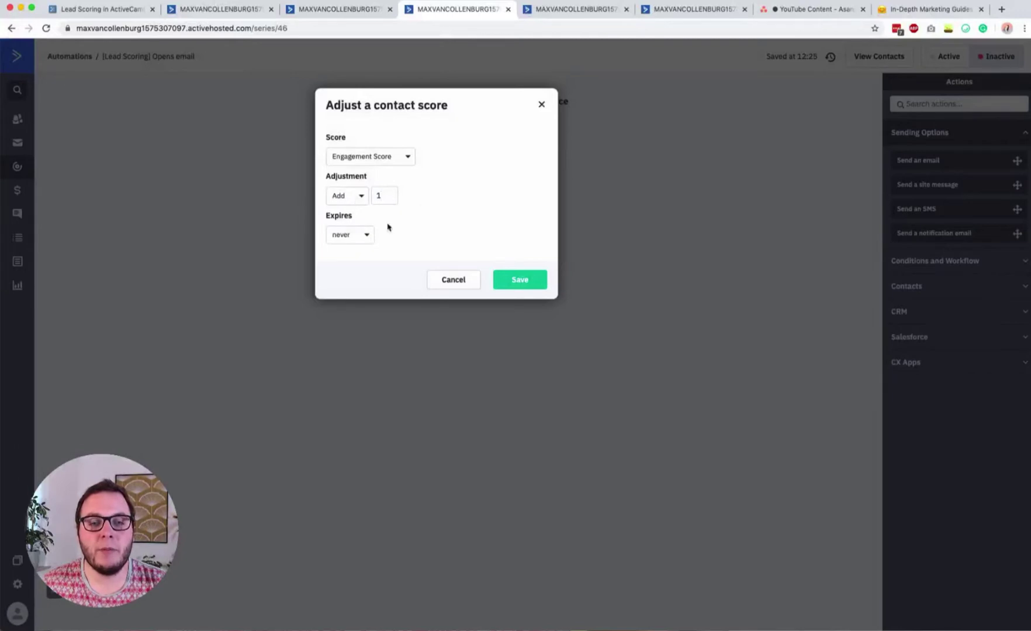
# Step: Set the added point to expire after 6 months and save the score action
pyautogui.click(342, 236)
pyautogui.click(367, 325)
pyautogui.click(344, 234)
pyautogui.write('6')
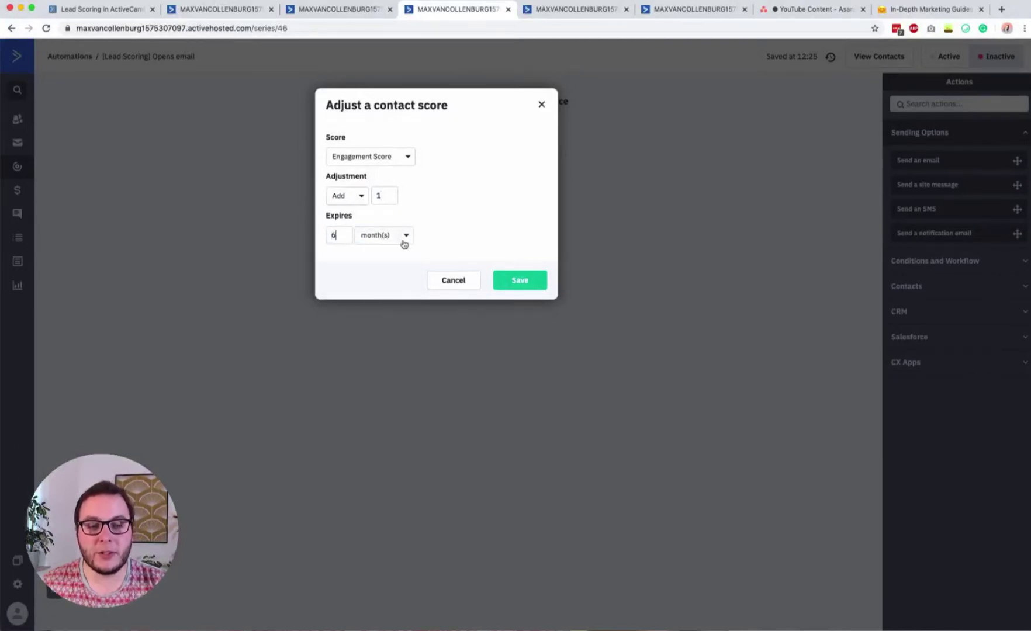
pyautogui.click(526, 284)
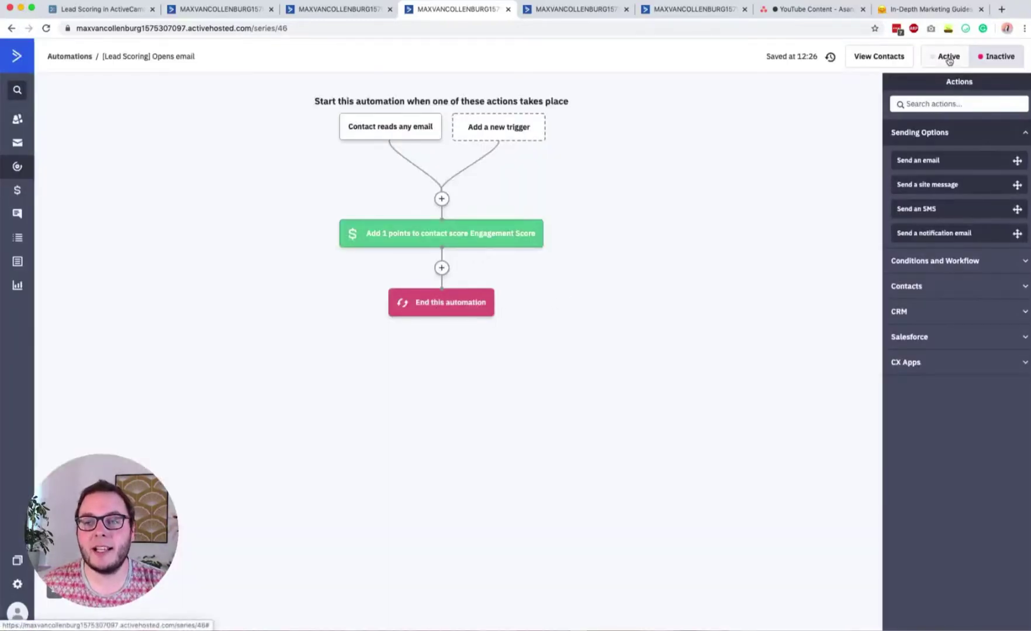
# Step: Open the "[Lead Scoring] Clicks link" automation from the automations list in a separate tab and examine its trigger options and score action
pyautogui.click(365, 10)
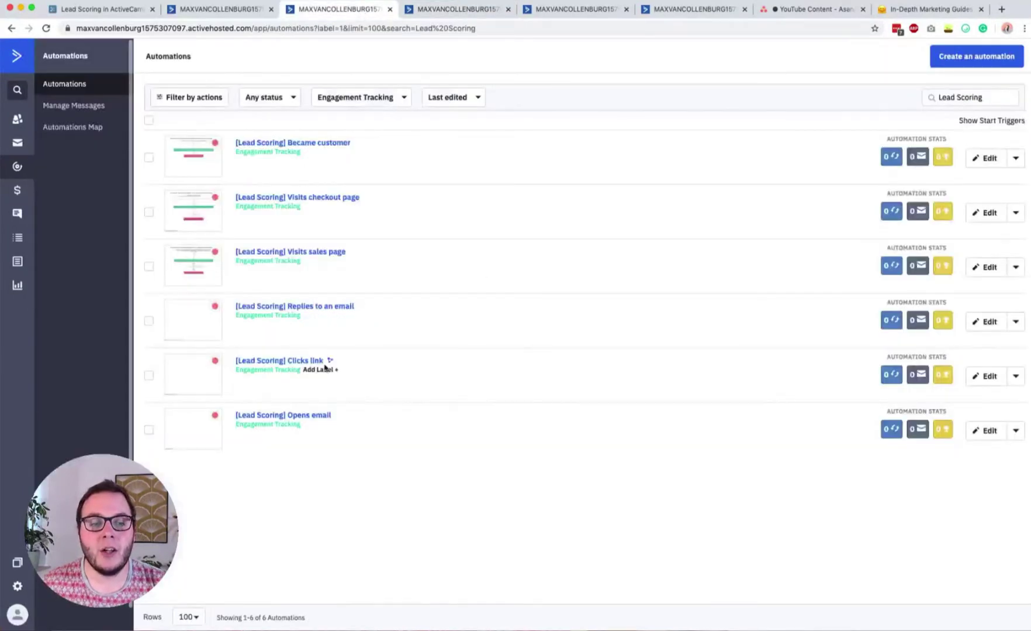
pyautogui.keyDown('super'); pyautogui.click(301, 362); pyautogui.keyUp('super')
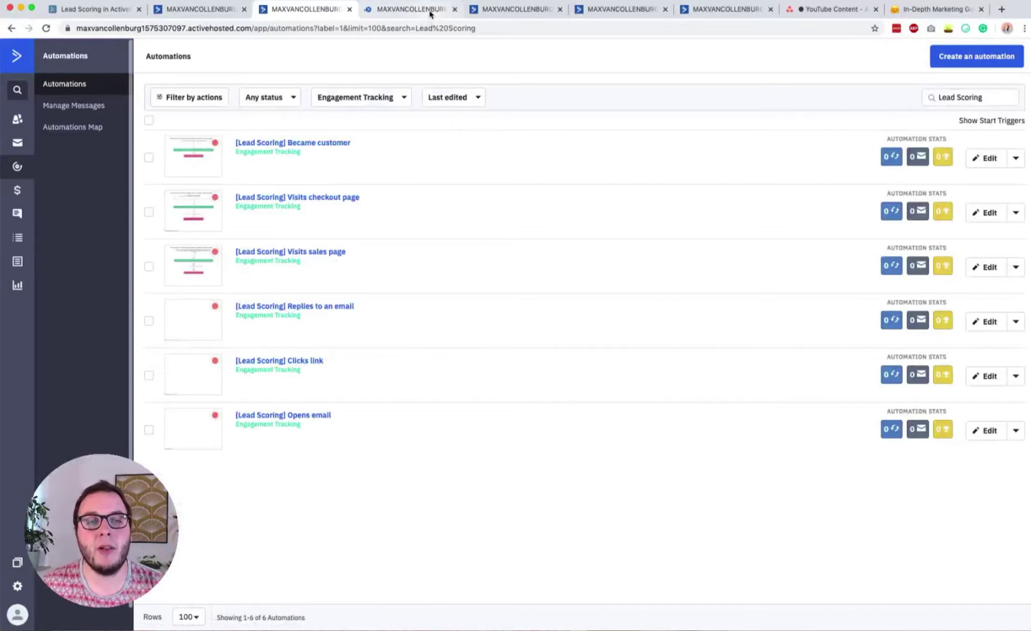
pyautogui.click(430, 12)
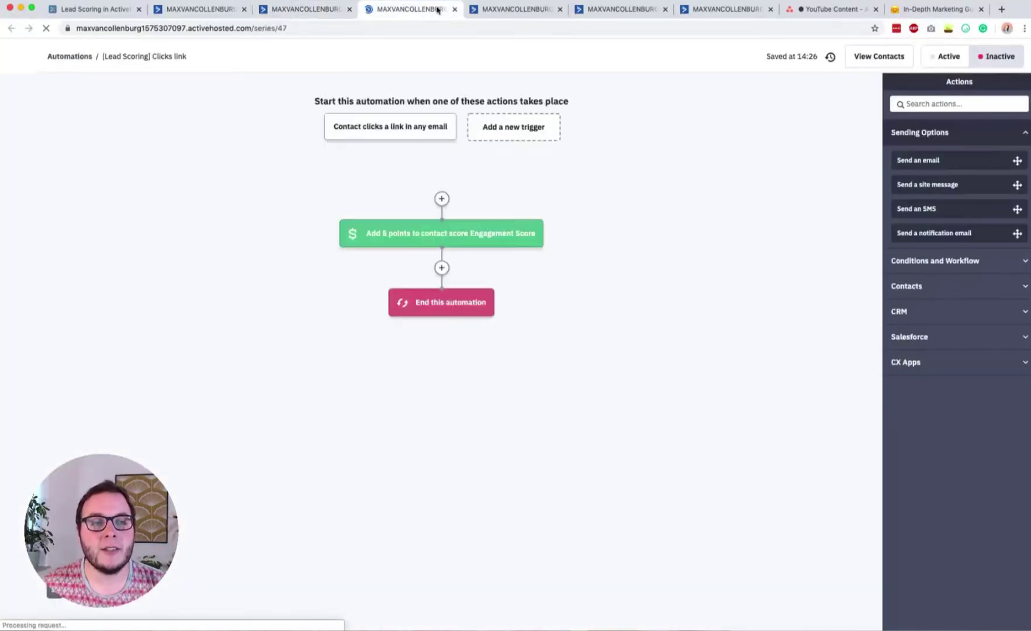
pyautogui.click(372, 132)
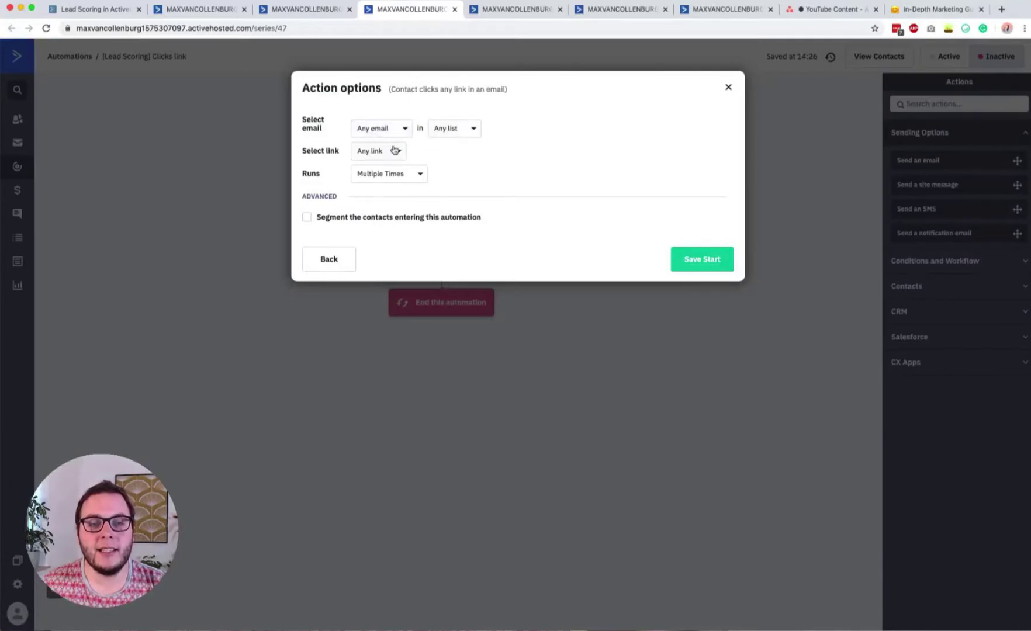
pyautogui.click(744, 386)
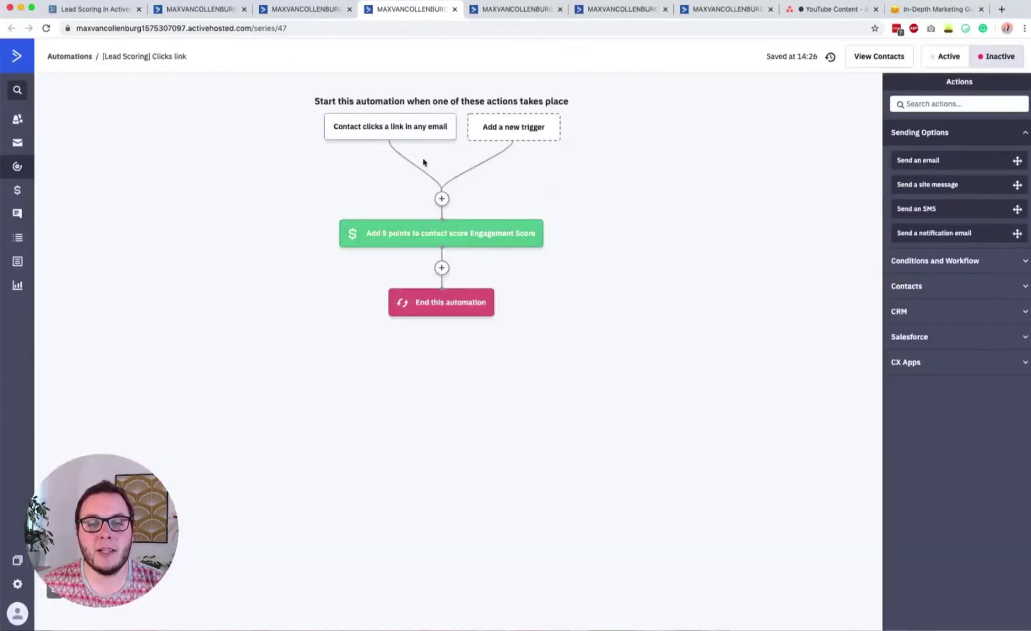
pyautogui.moveTo(374, 237)
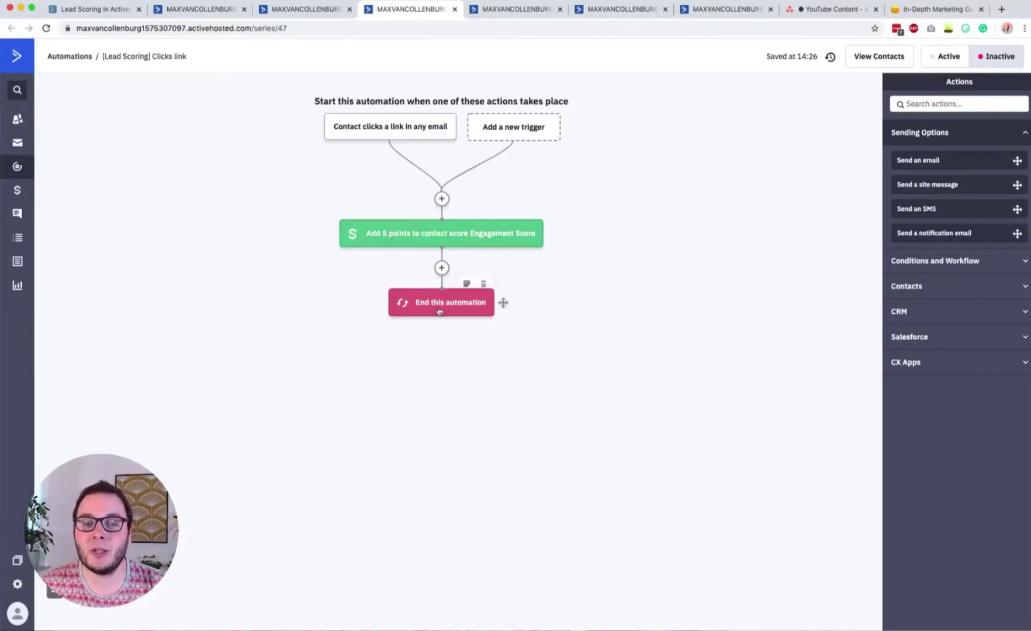
# Step: Open the "[Lead Scoring] Visits sales page" automation in a separate tab and examine its page URL wildcard and segment condition
pyautogui.click(308, 10)
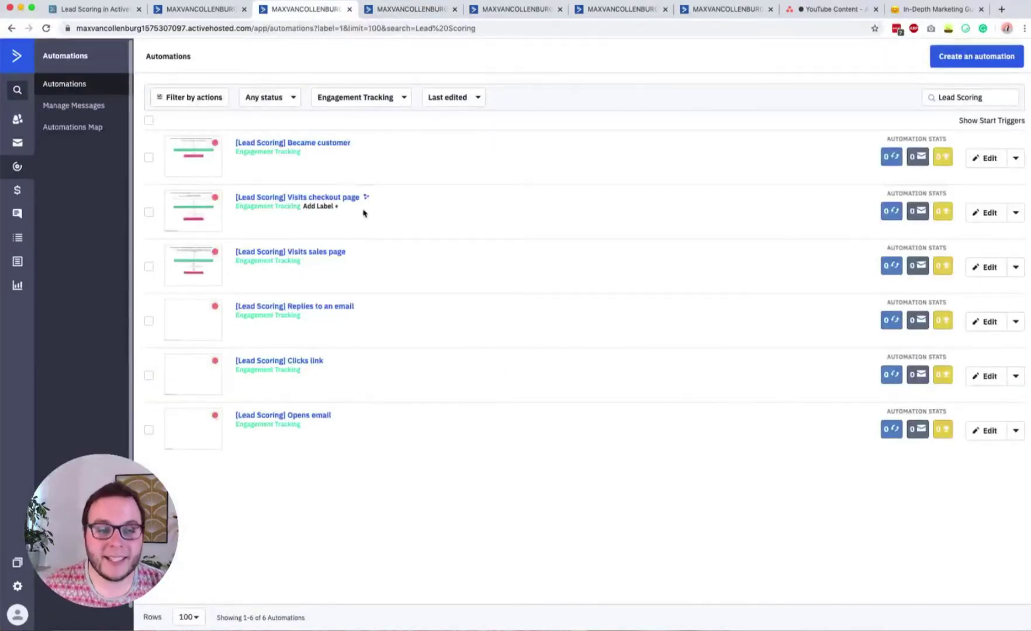
pyautogui.keyDown('super'); pyautogui.click(314, 253); pyautogui.keyUp('super')
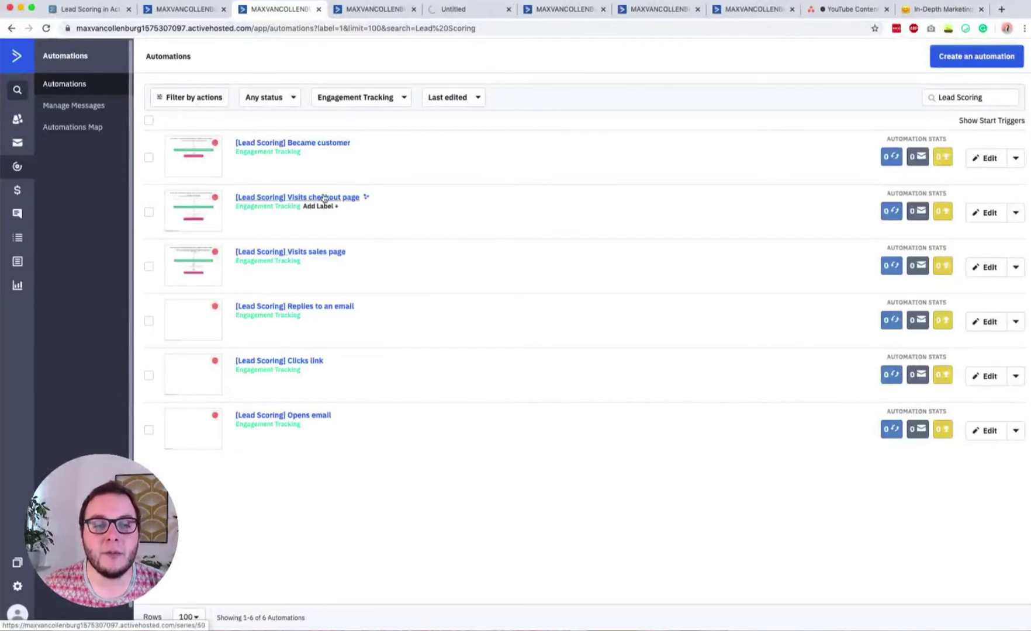
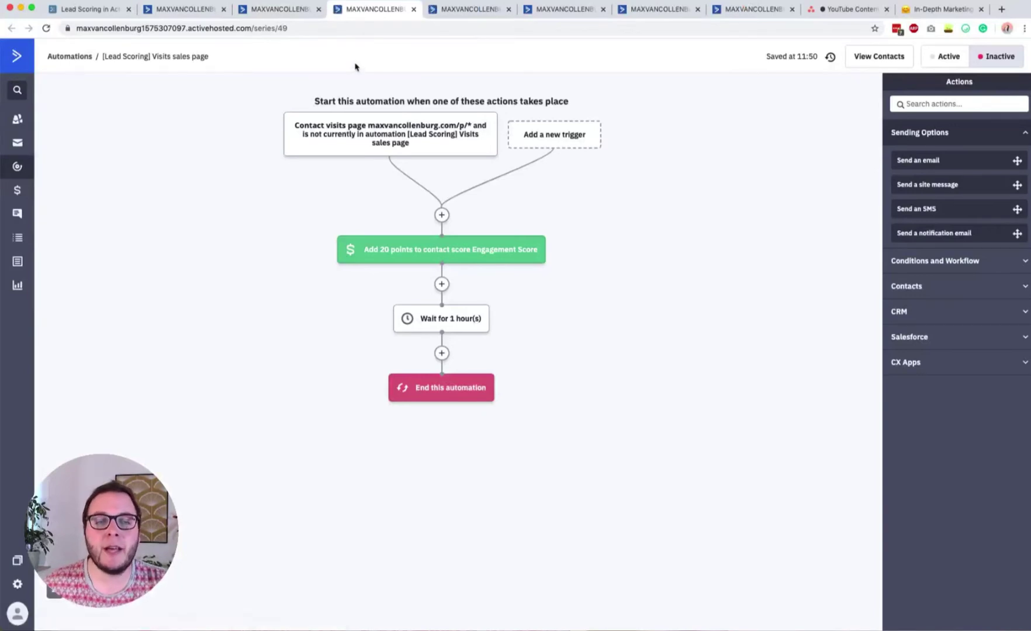
pyautogui.moveTo(426, 142)
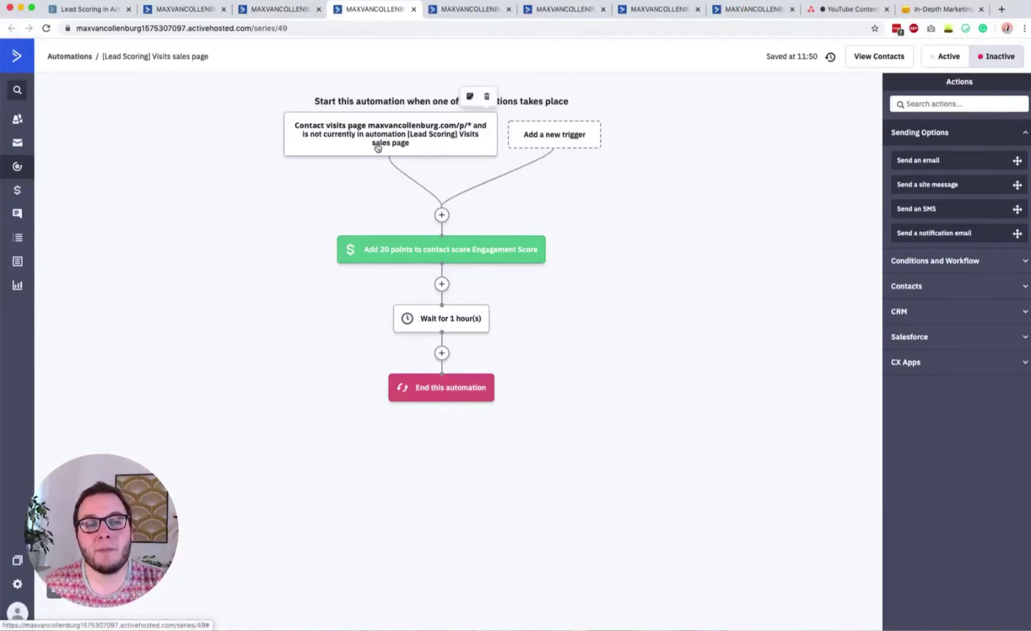
pyautogui.click(318, 132)
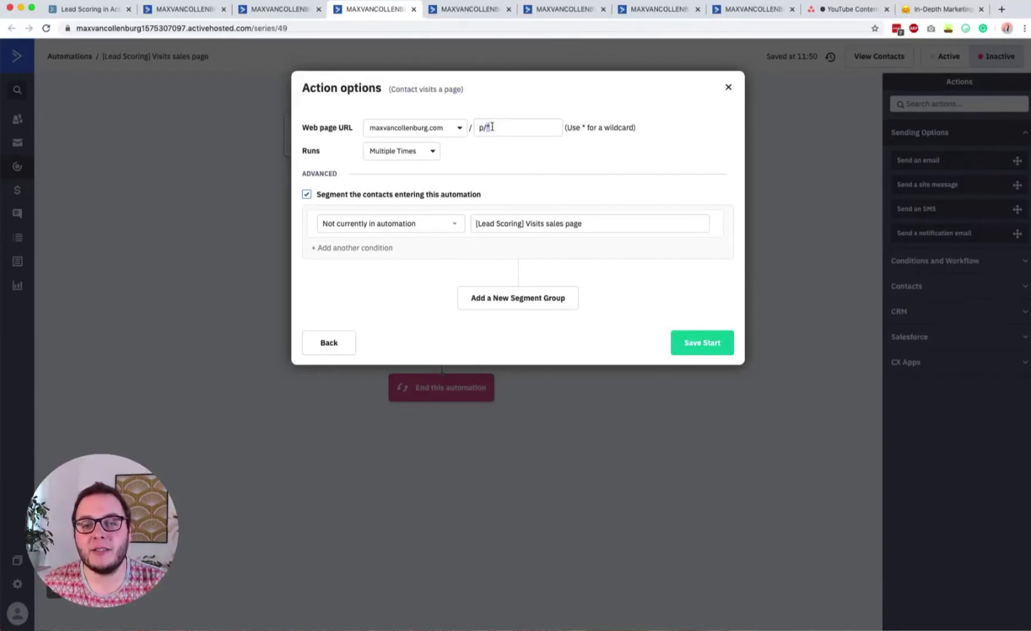
pyautogui.click(499, 122)
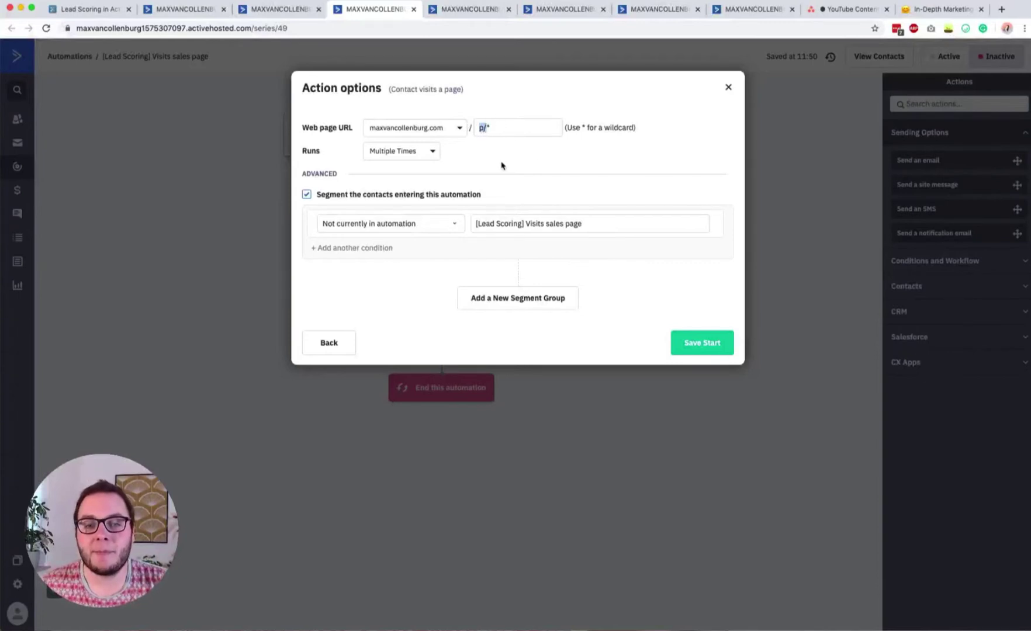
pyautogui.click(625, 419)
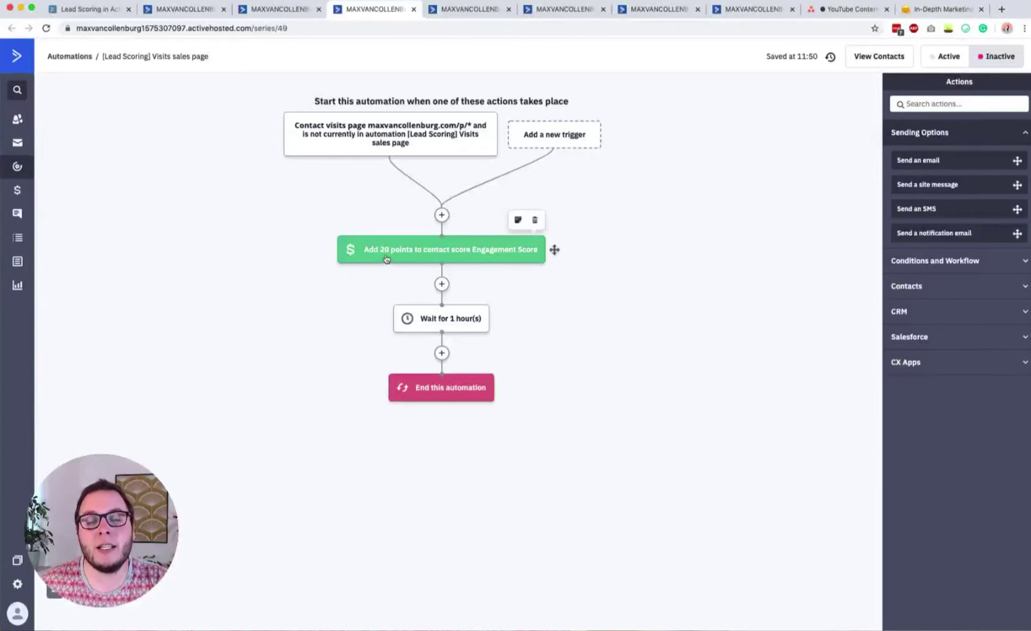
# Step: Examine the score action, one-hour wait and page-visit trigger of the "[Lead Scoring] Visits sales page" automation
pyautogui.moveTo(387, 258)
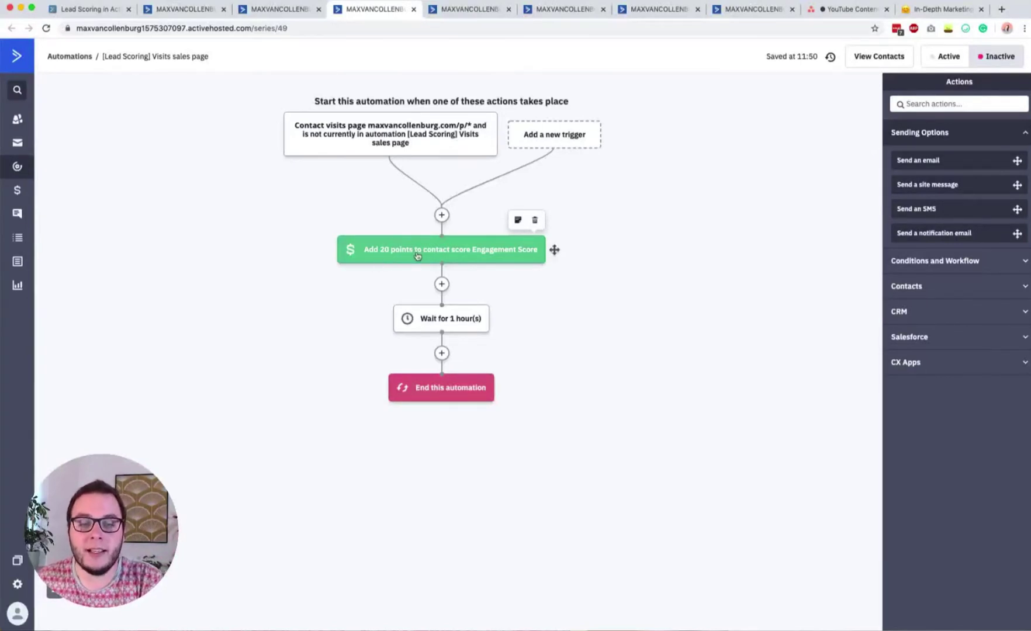
pyautogui.moveTo(462, 323)
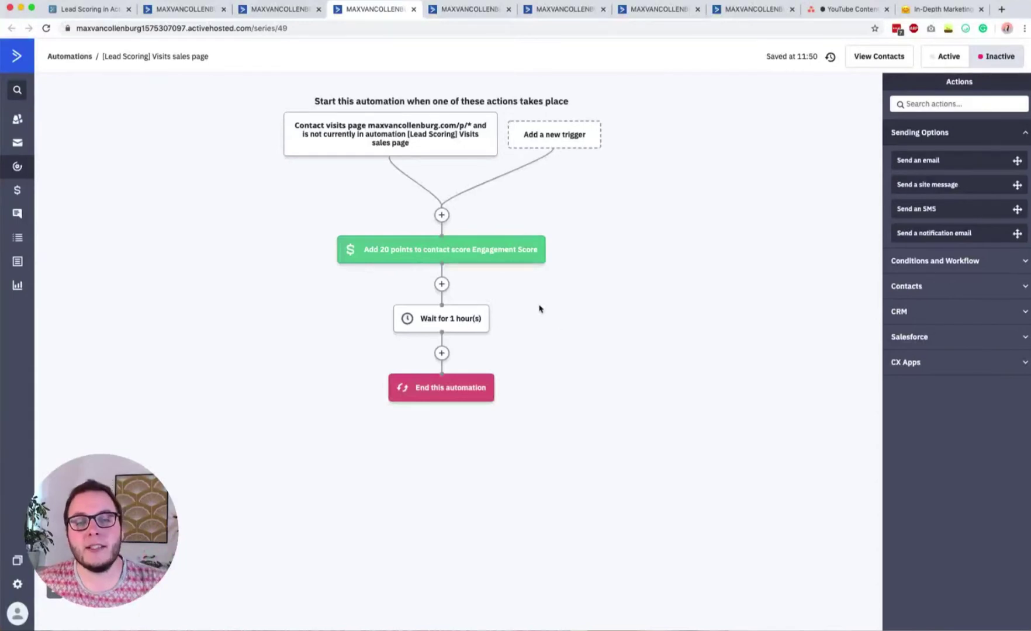
pyautogui.moveTo(371, 136)
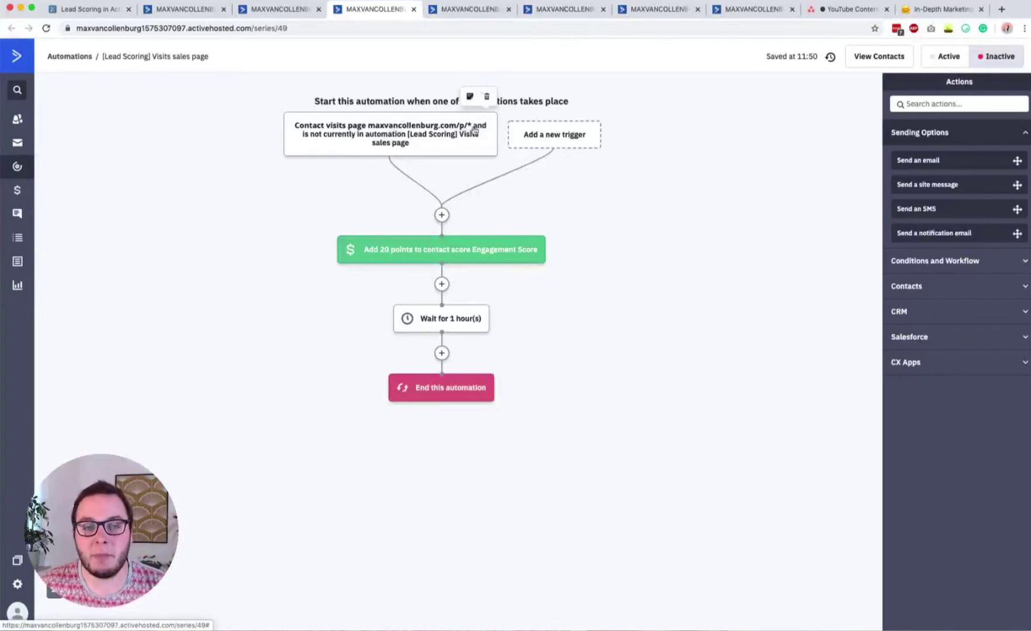
pyautogui.click(328, 139)
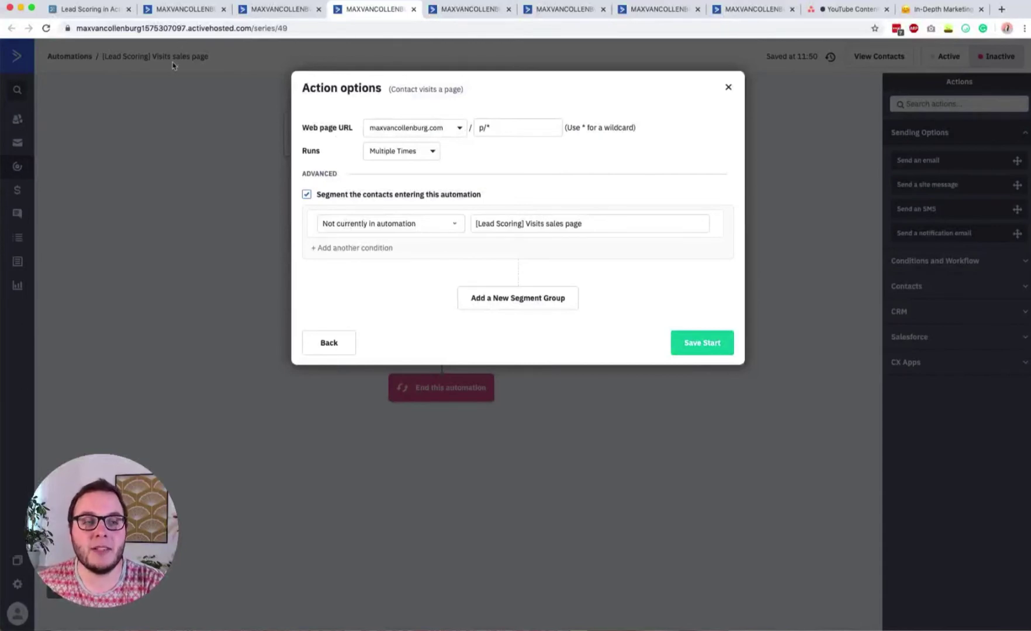
pyautogui.click(231, 164)
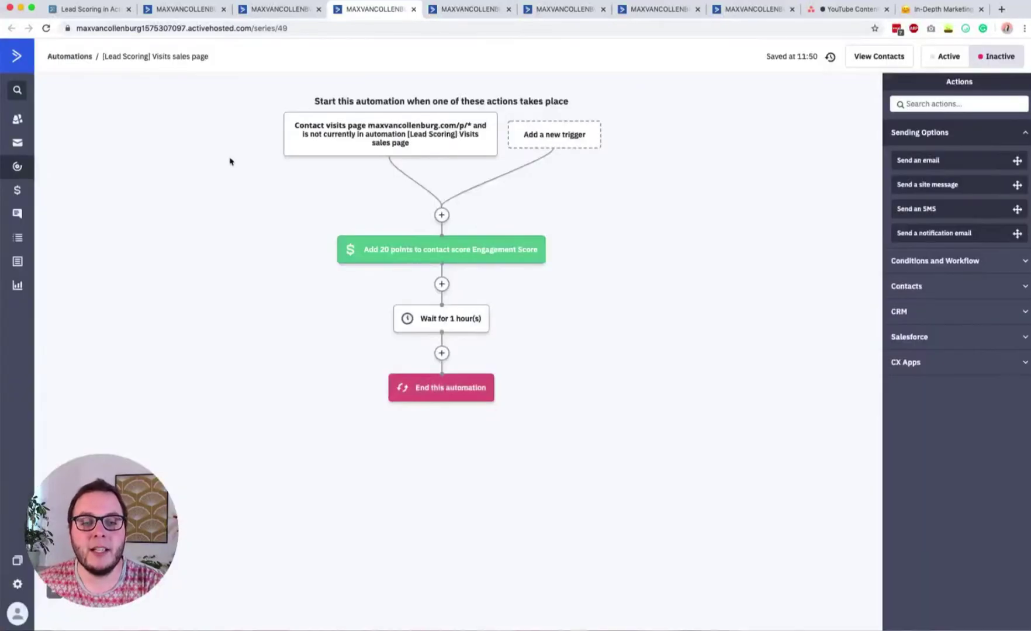
pyautogui.moveTo(450, 302)
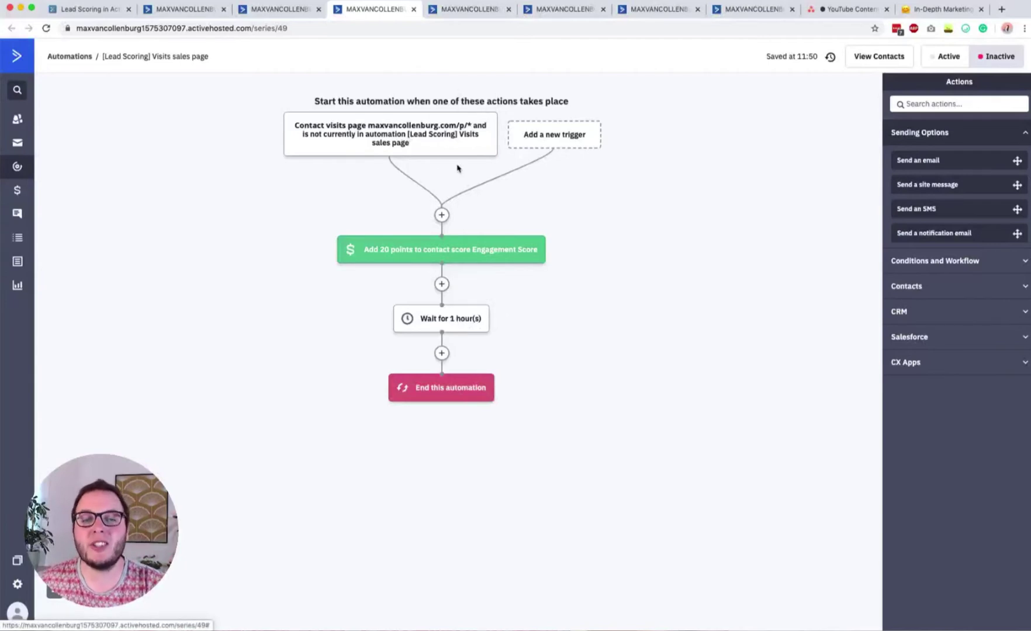
pyautogui.moveTo(439, 117)
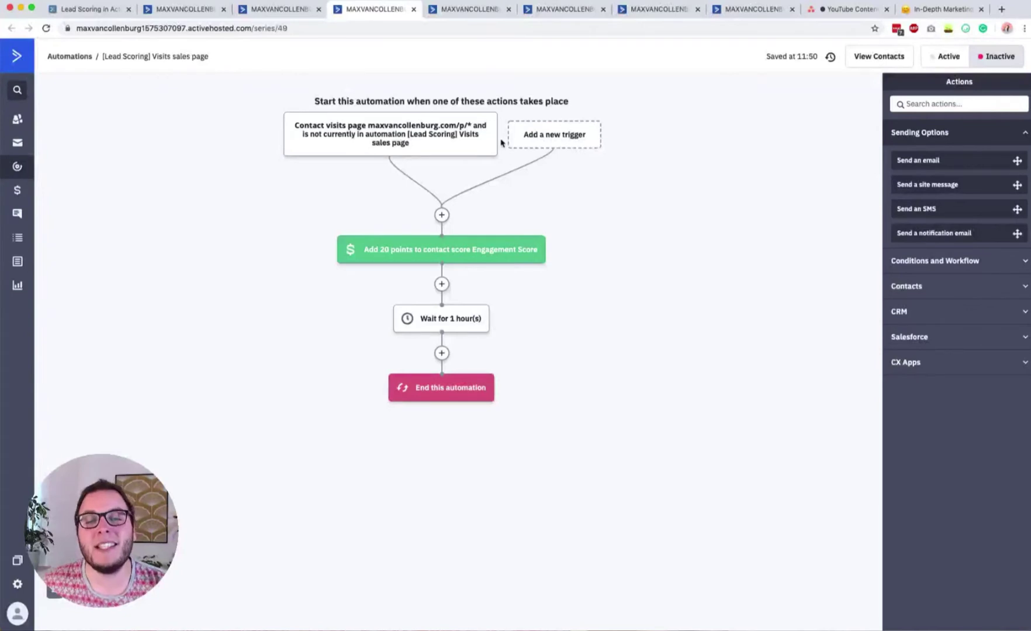
# Step: Open the "[Lead Scoring] Visits checkout page" automation and examine its trigger's checkout URL wildcard and segment condition without saving
pyautogui.click(477, 10)
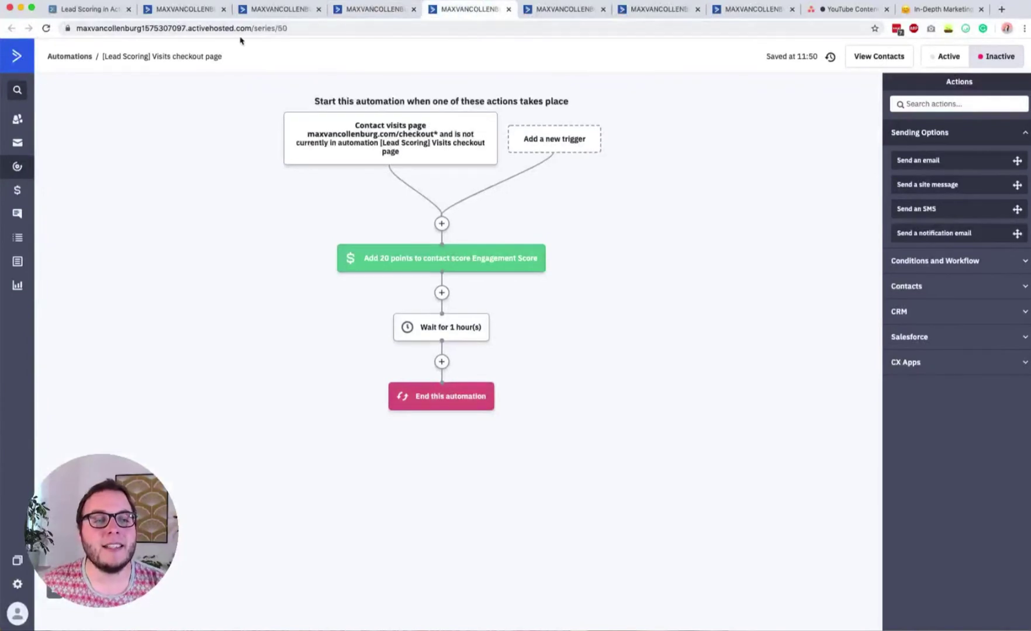
pyautogui.click(448, 163)
pyautogui.doubleClick(504, 130)
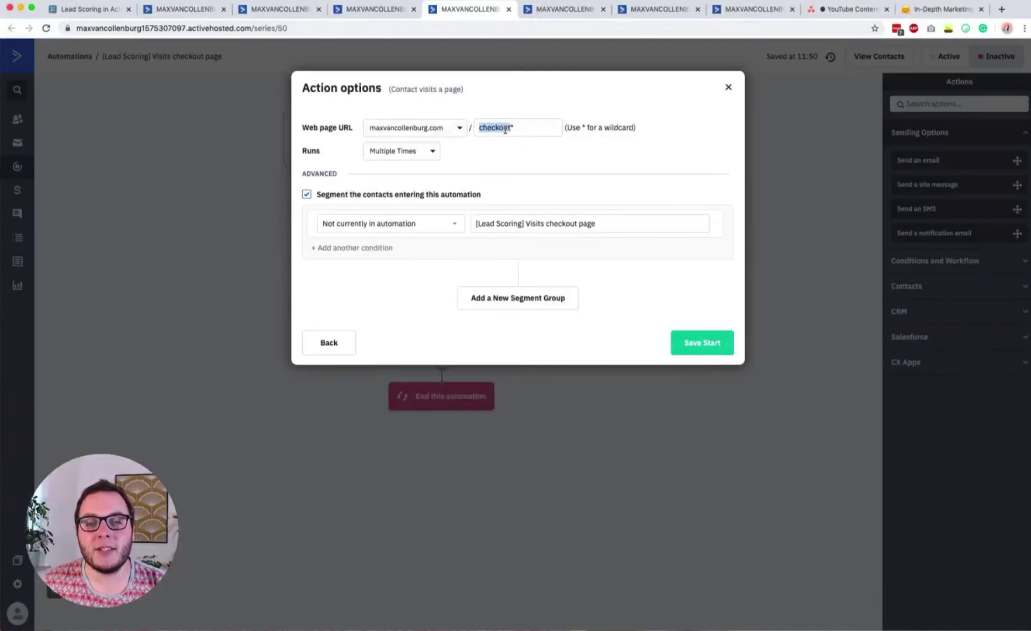
pyautogui.click(522, 128)
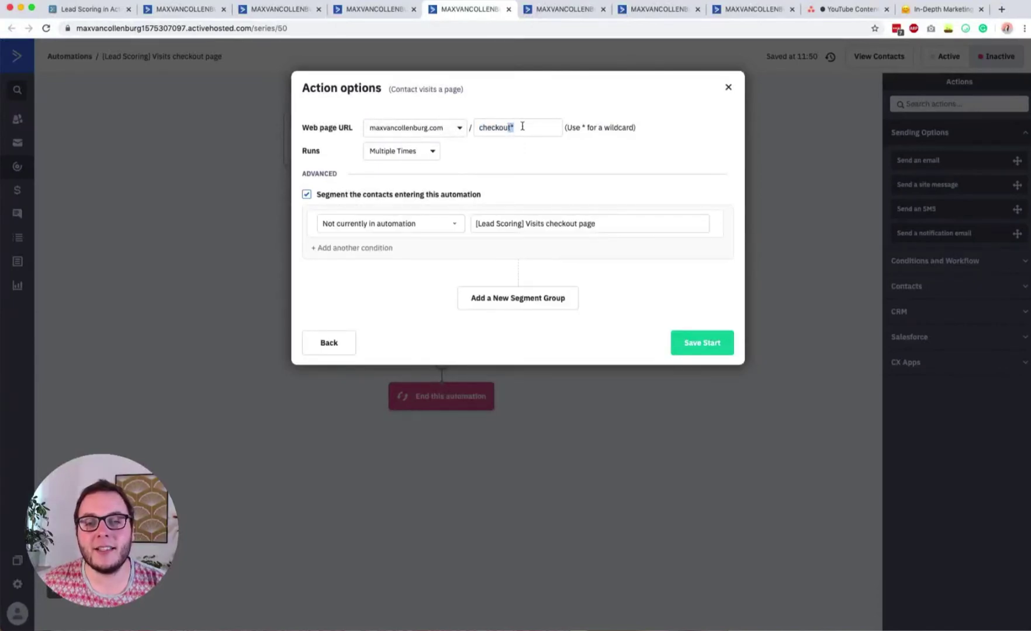
pyautogui.press('BackSpace')
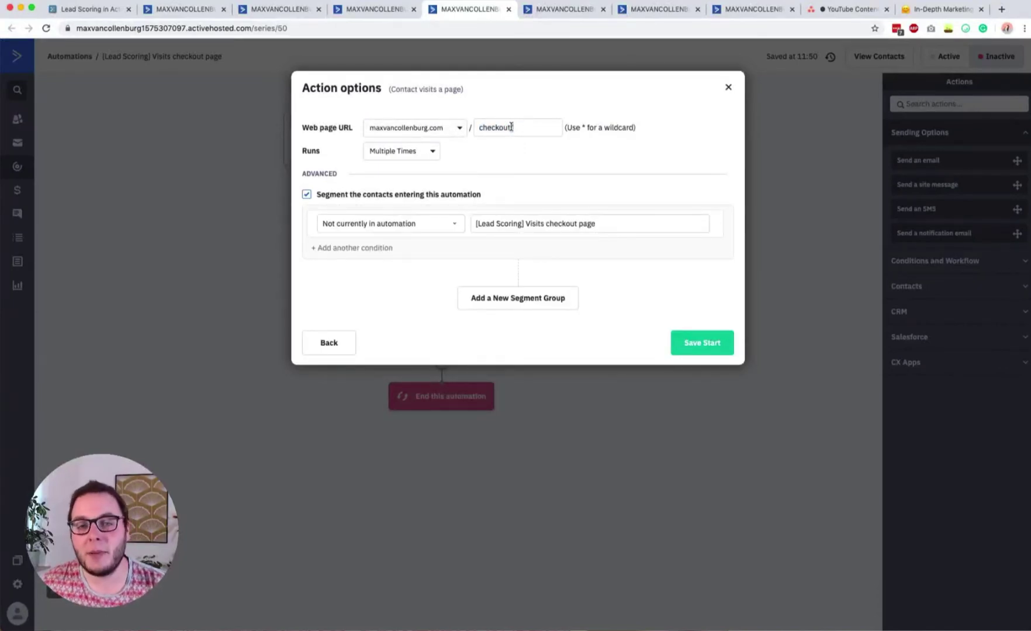
pyautogui.write('*')
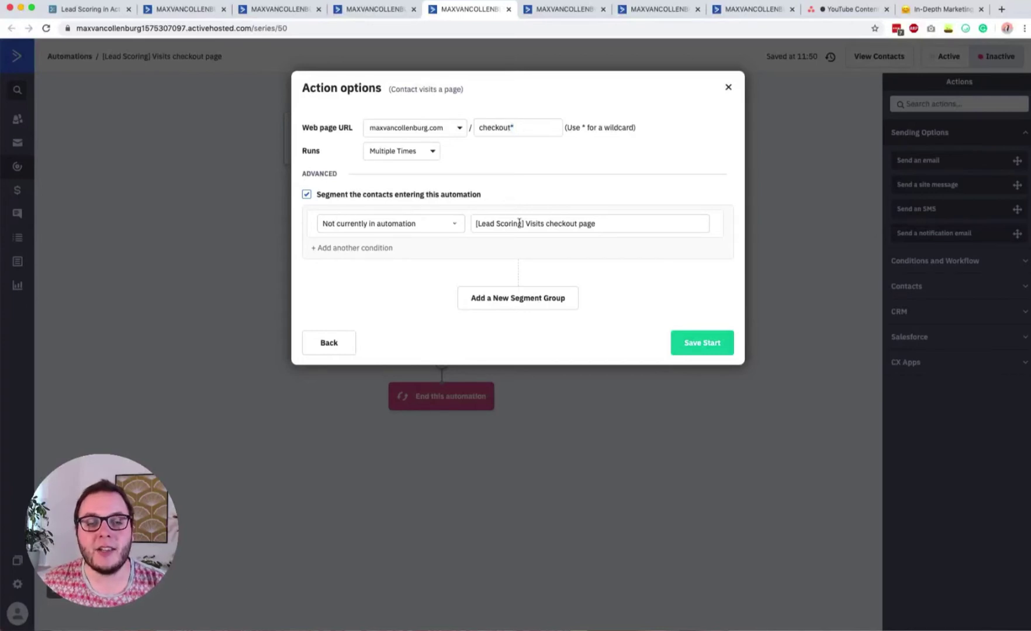
pyautogui.click(614, 451)
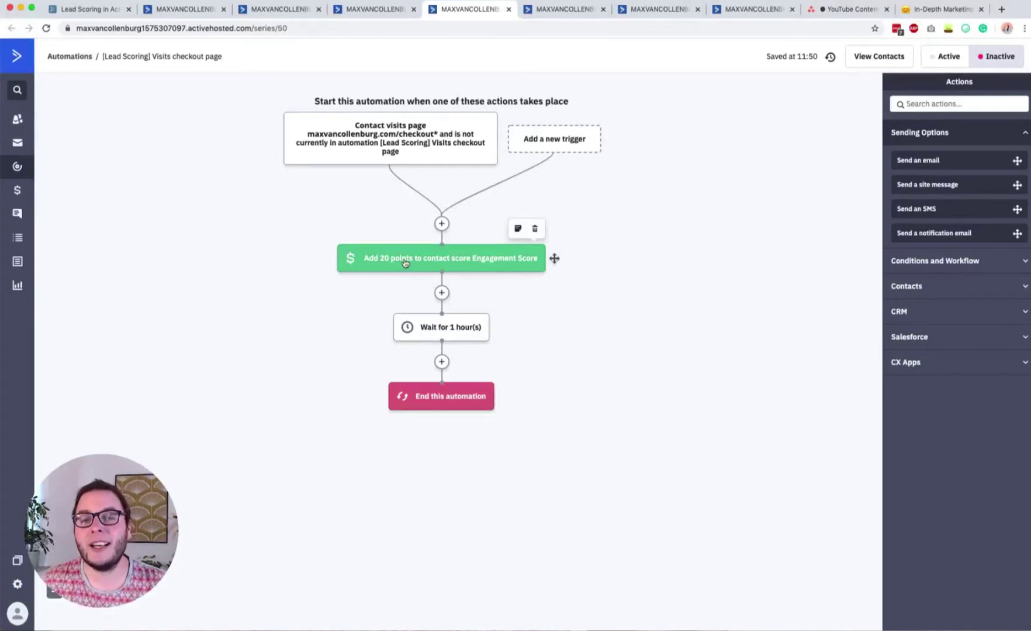
# Step: Open the "[Lead Scoring] Became customer" automation from the automations list in a separate tab and examine its list subscription trigger options
pyautogui.click(274, 9)
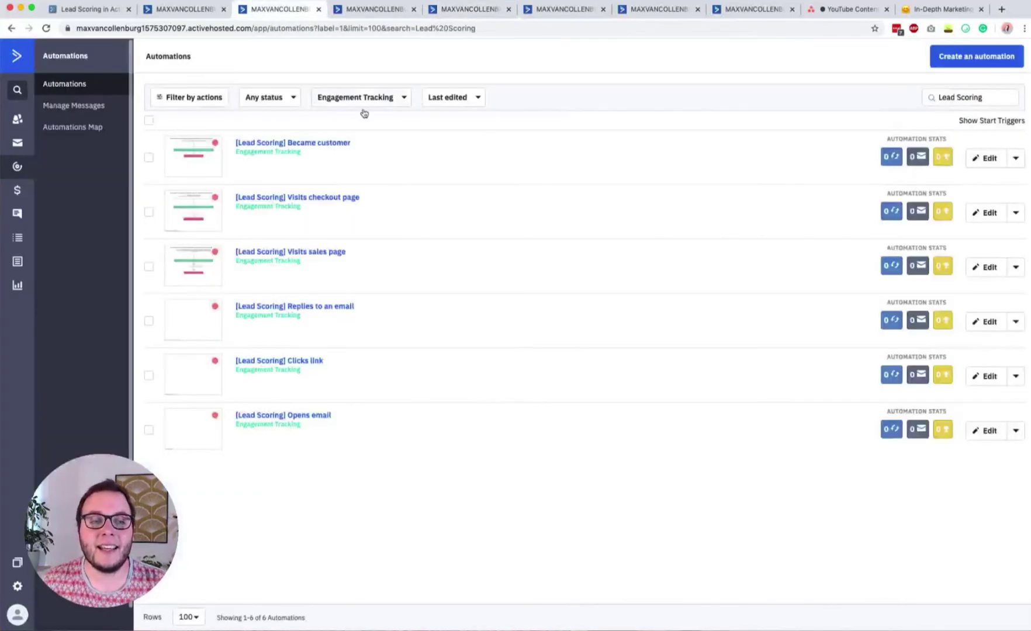
pyautogui.keyDown('super'); pyautogui.click(342, 143); pyautogui.keyUp('super')
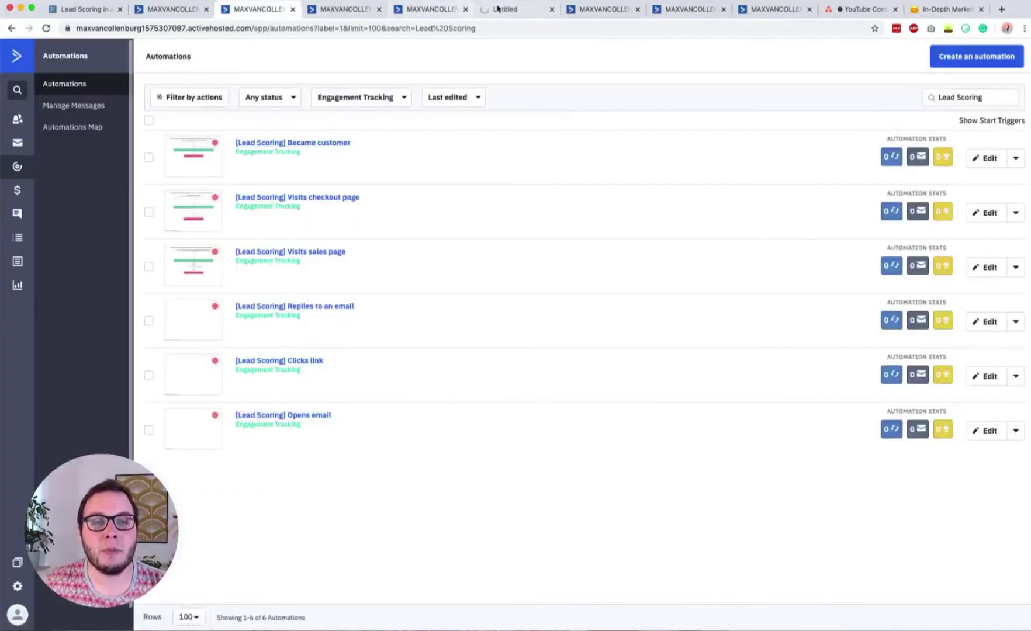
pyautogui.moveTo(497, 9); pyautogui.dragTo(374, 9)
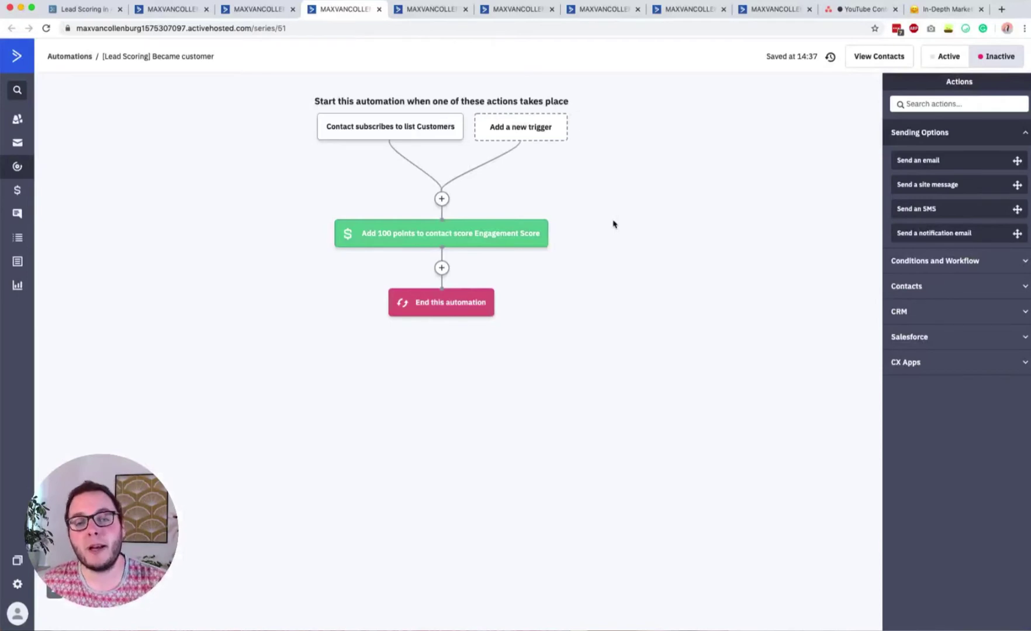
pyautogui.click(407, 126)
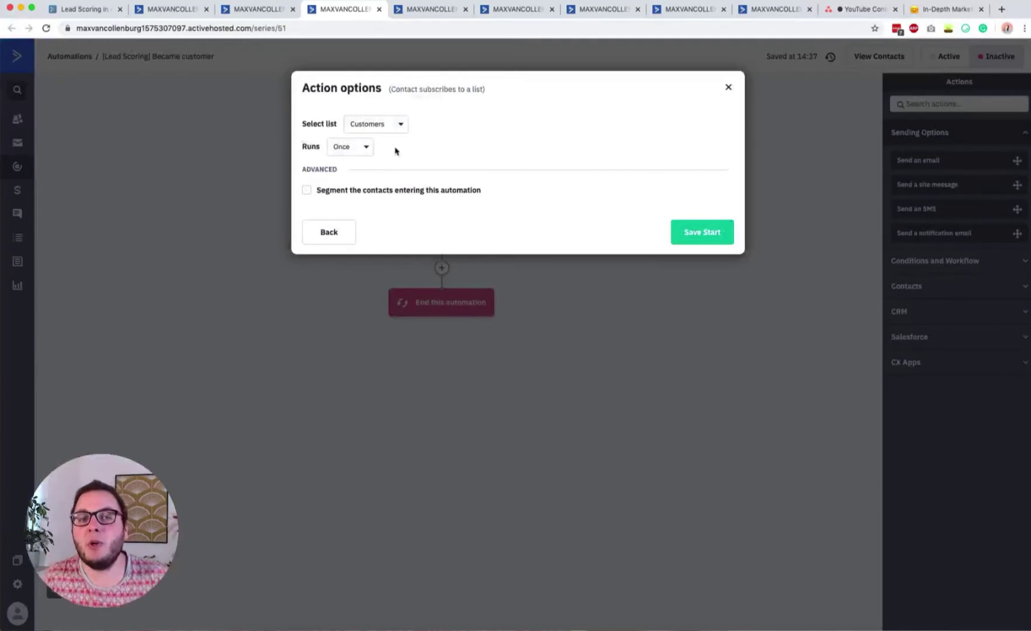
pyautogui.click(313, 387)
# Step: Try a 1-year expiry on the Became customer automation's score action, set the expiry back to never and save
pyautogui.click(450, 239)
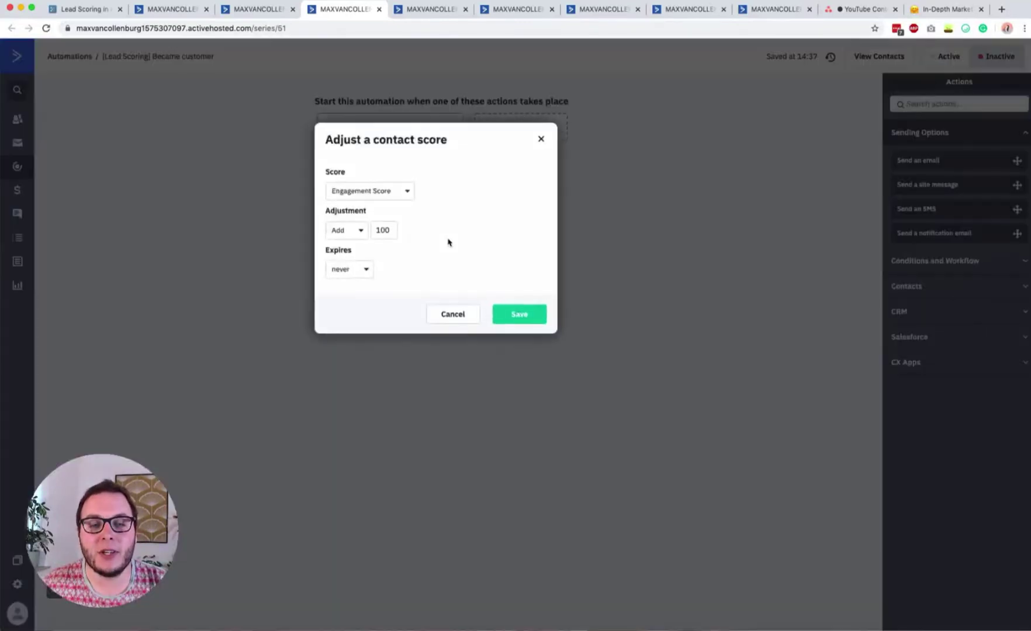
pyautogui.click(348, 270)
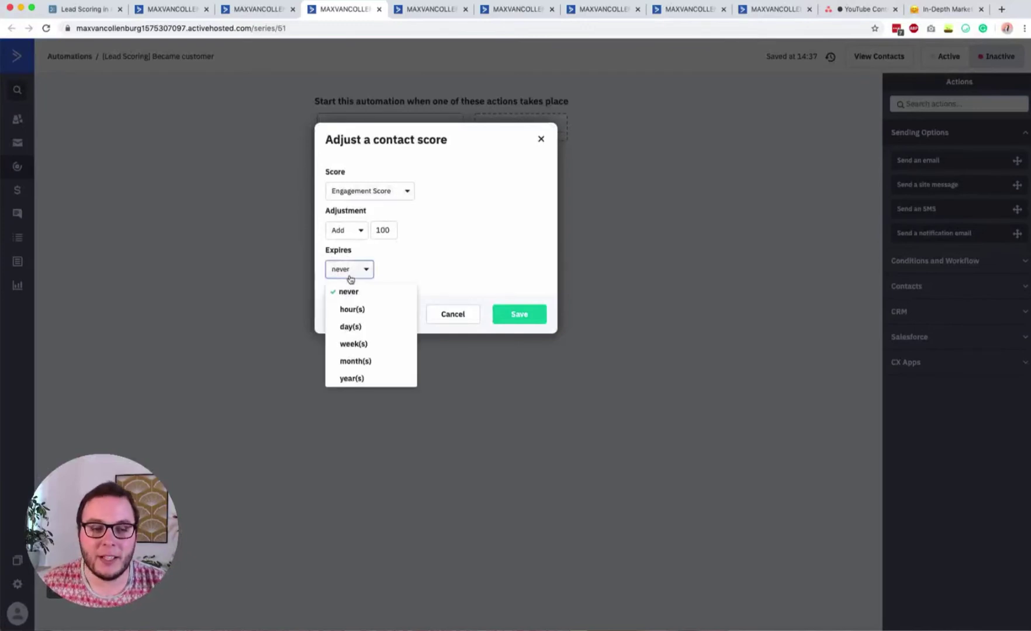
pyautogui.click(354, 376)
pyautogui.doubleClick(337, 267)
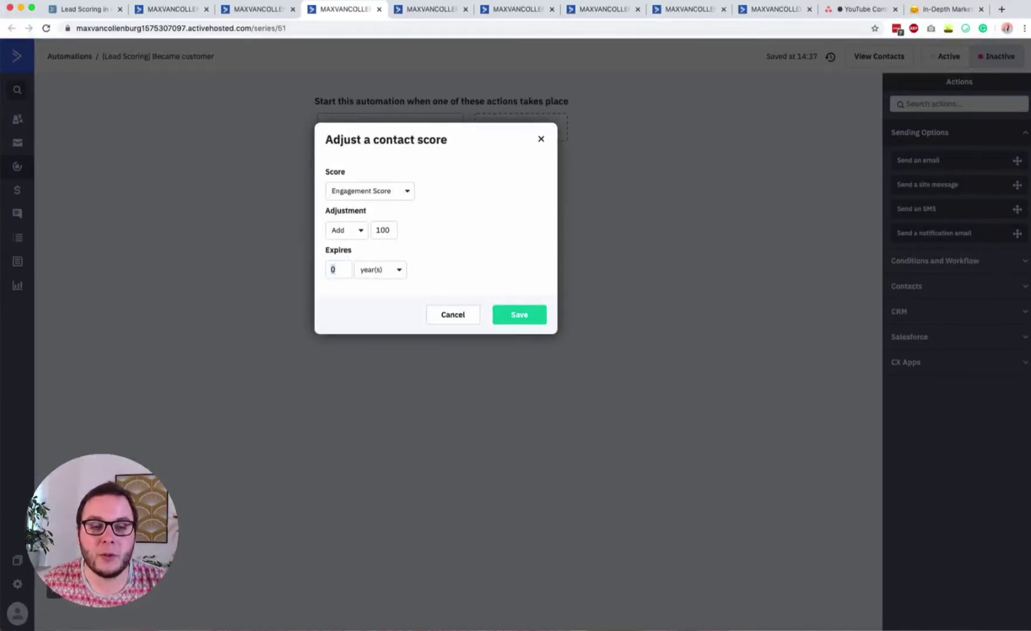
pyautogui.click(395, 276)
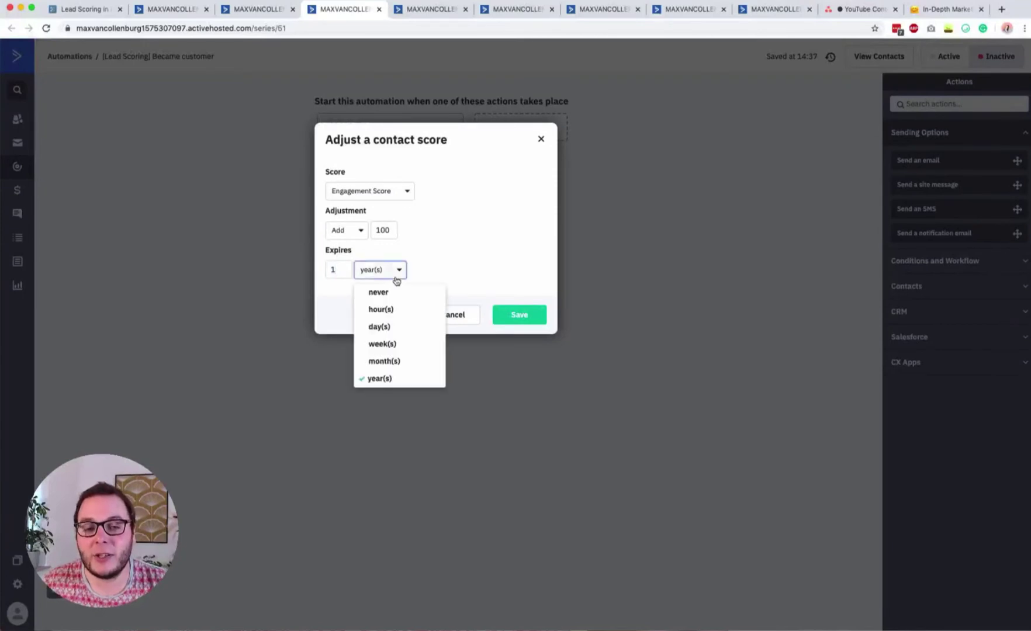
pyautogui.click(389, 293)
pyautogui.click(519, 315)
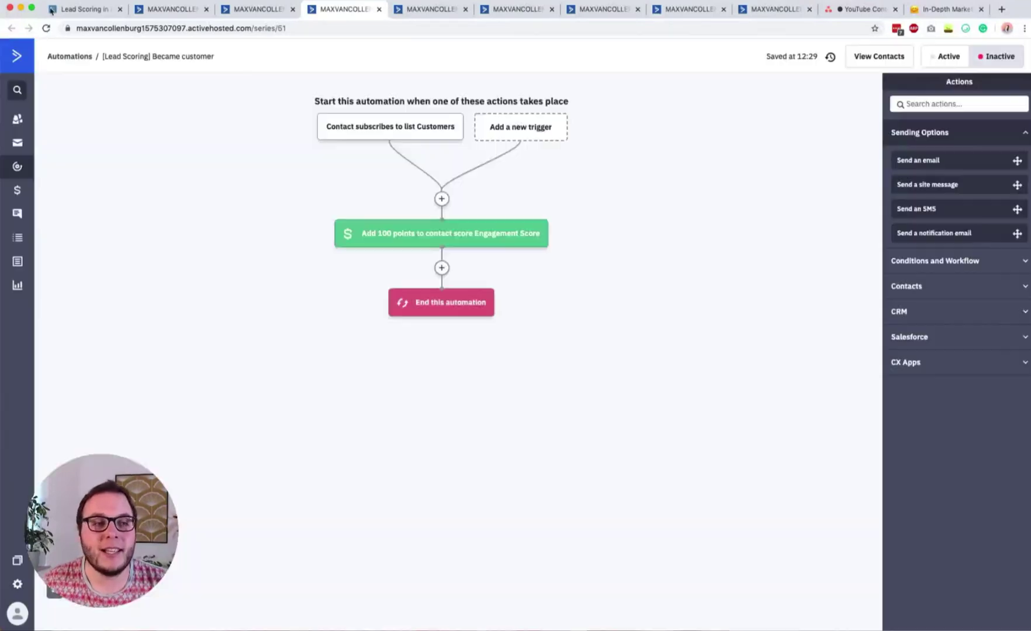
# Step: Switch to the WorkFlowy notes, expand the item on starting an automation at the threshold and review its suggested actions
pyautogui.click(51, 10)
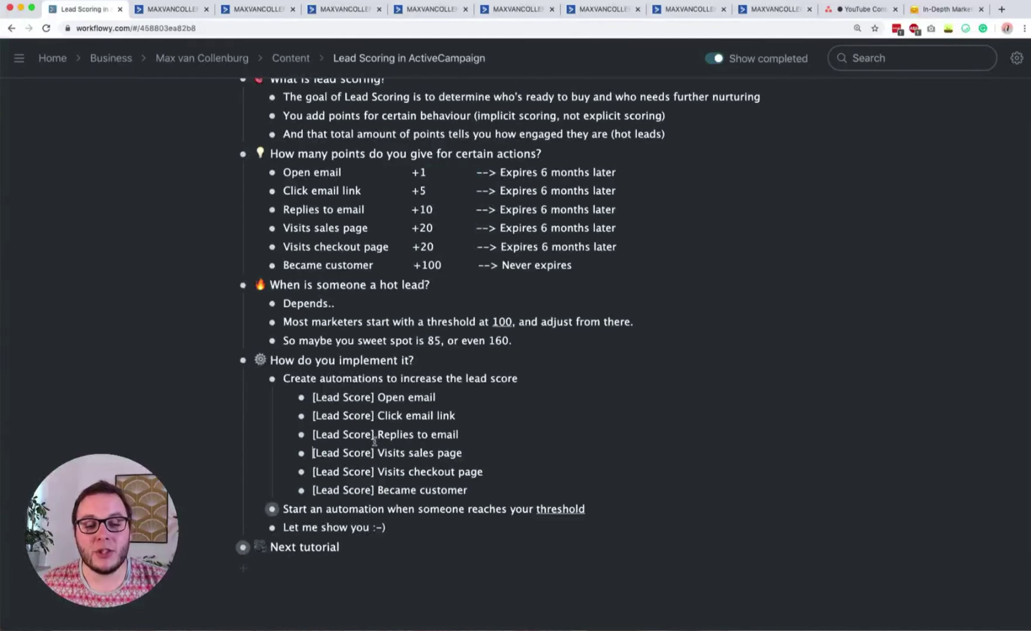
pyautogui.click(401, 400)
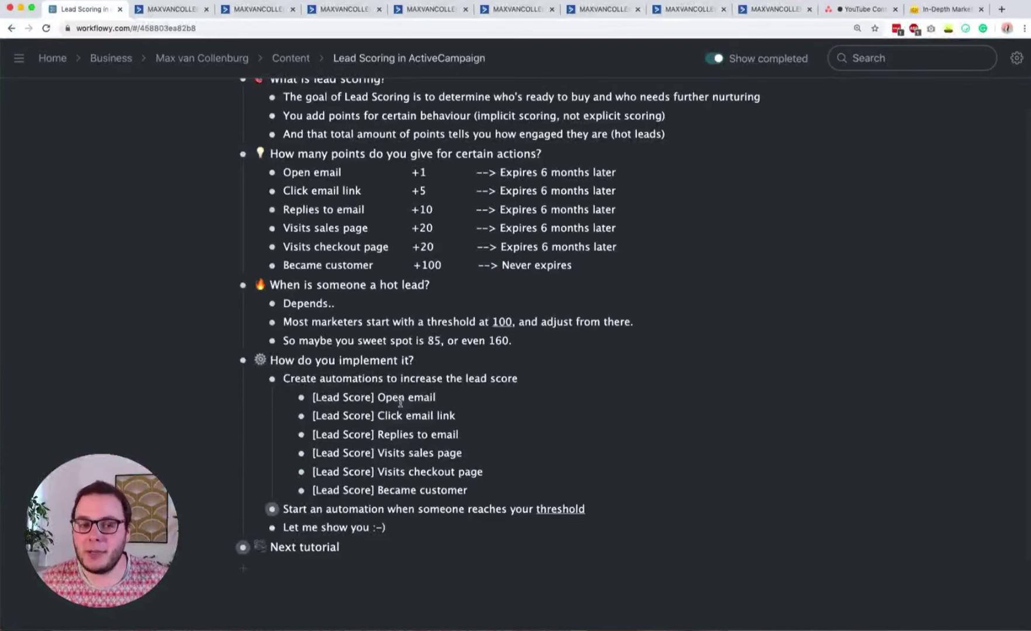
pyautogui.click(258, 508)
pyautogui.scroll(-2, 419, 467)
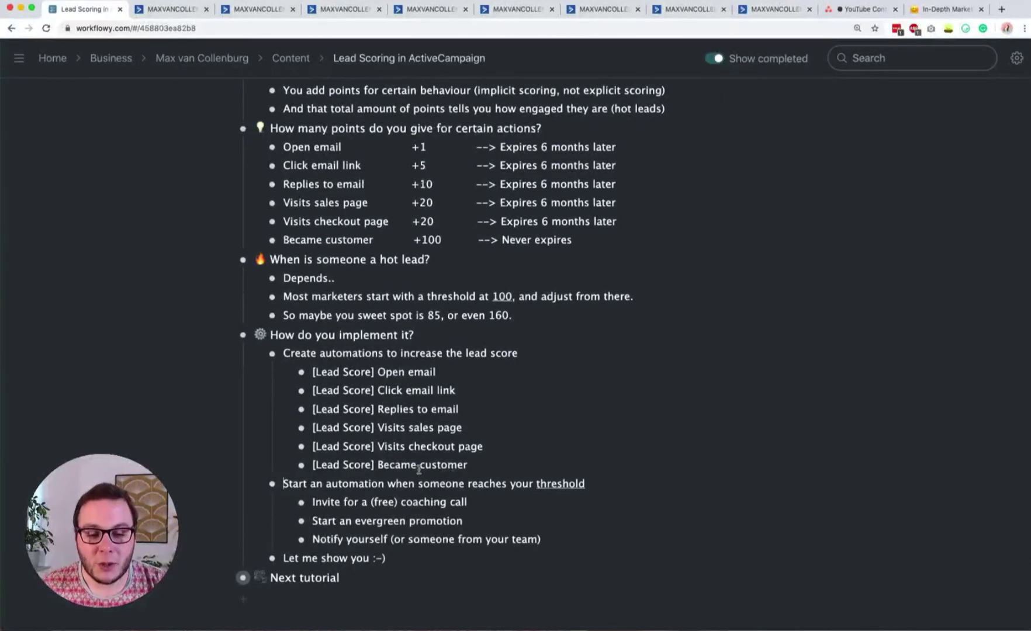
pyautogui.scroll(-2, 418, 468)
pyautogui.tripleClick(347, 446)
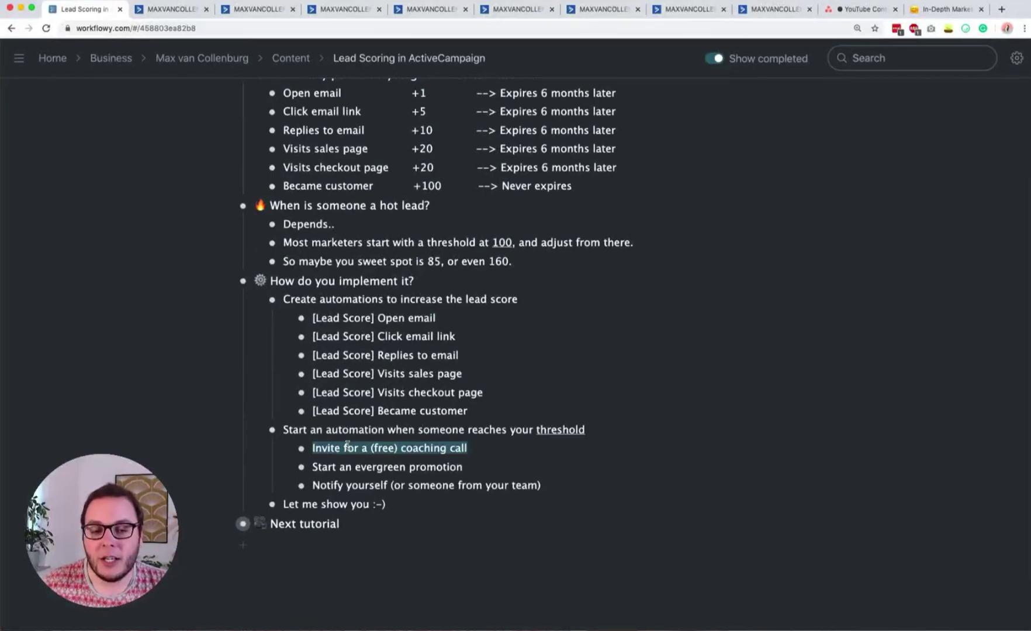
pyautogui.tripleClick(343, 465)
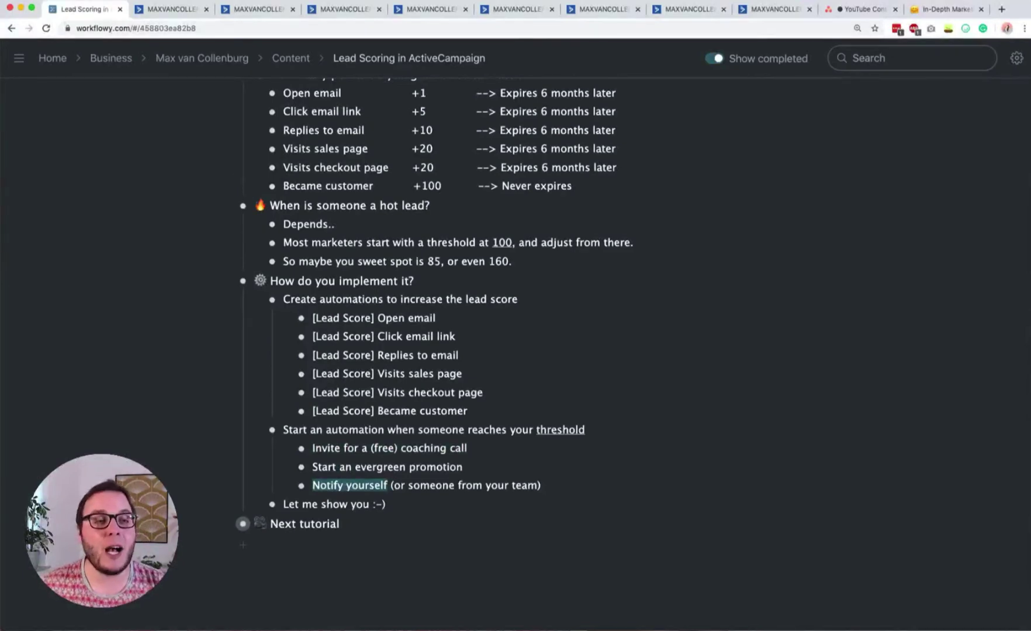
# Step: Return to the ActiveCampaign automations list and create a new automation from scratch
pyautogui.click(168, 16)
pyautogui.click(235, 8)
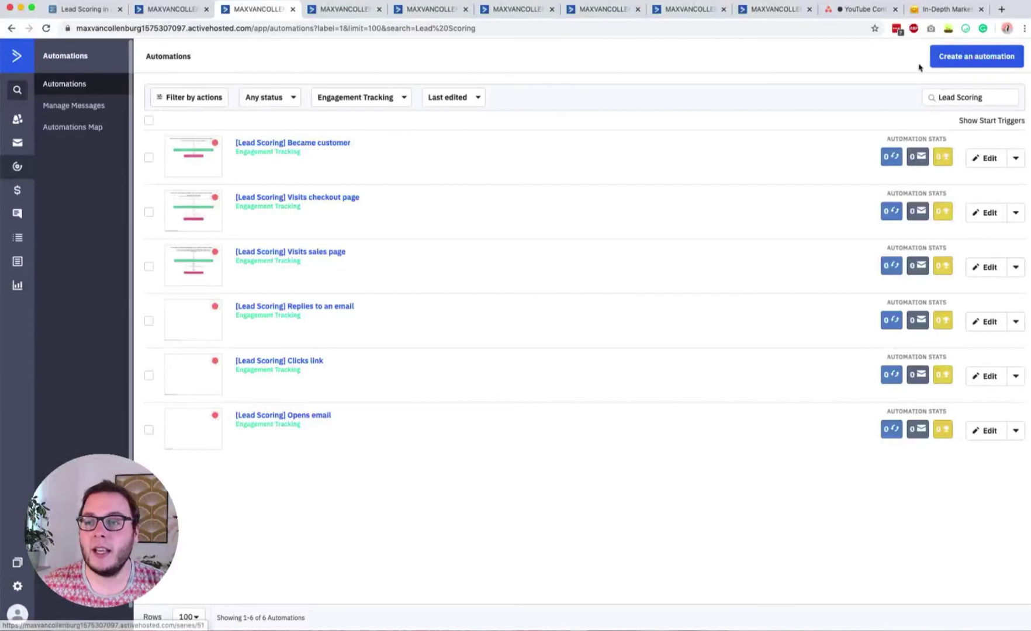
pyautogui.click(955, 64)
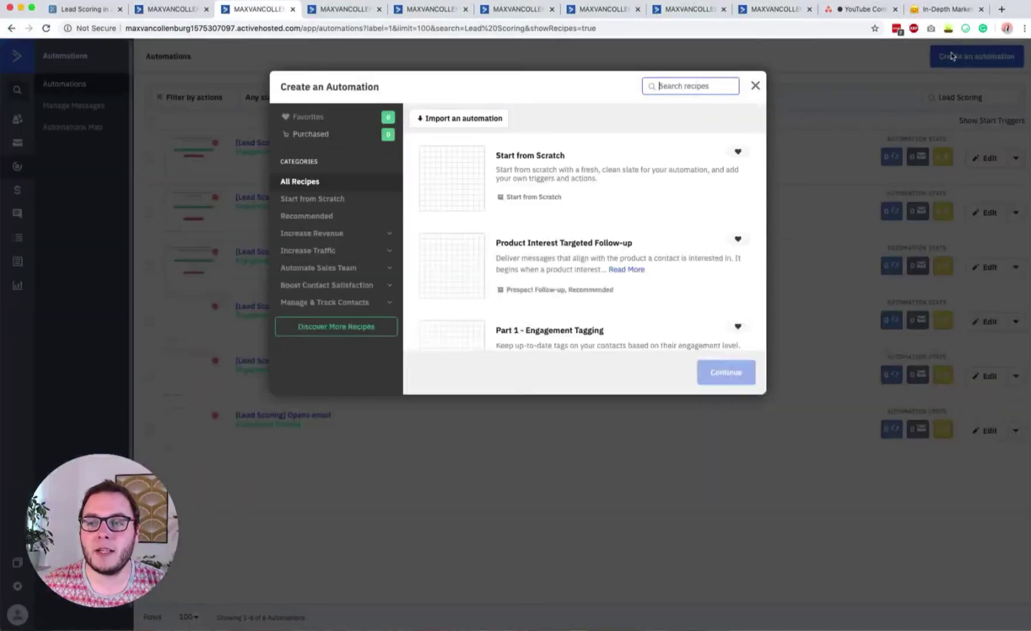
pyautogui.click(662, 180)
pyautogui.click(728, 374)
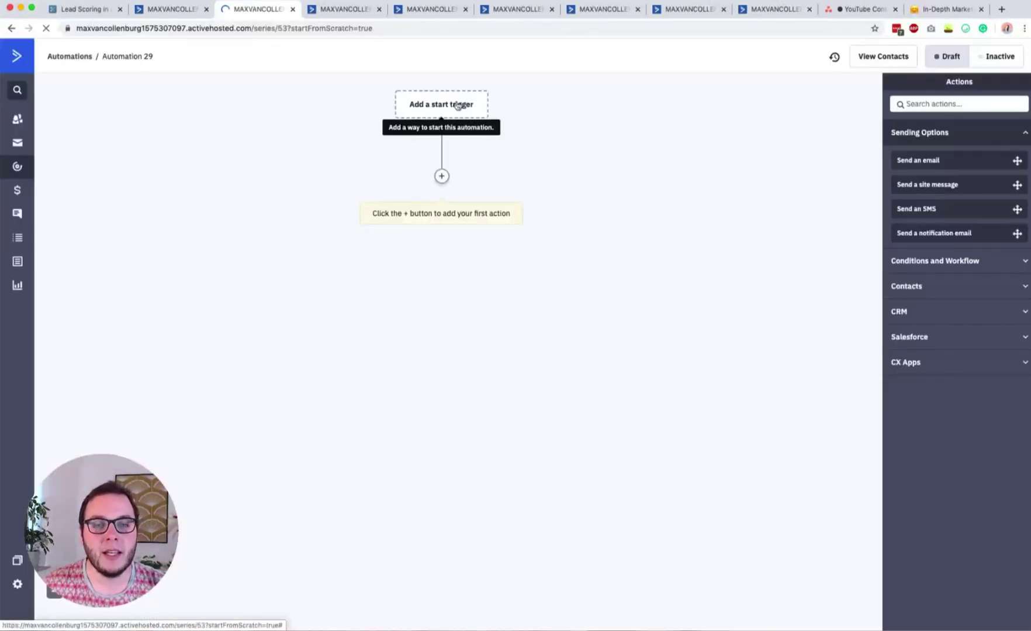
# Step: Choose a contact score change as the start trigger for the new automation
pyautogui.click(459, 103)
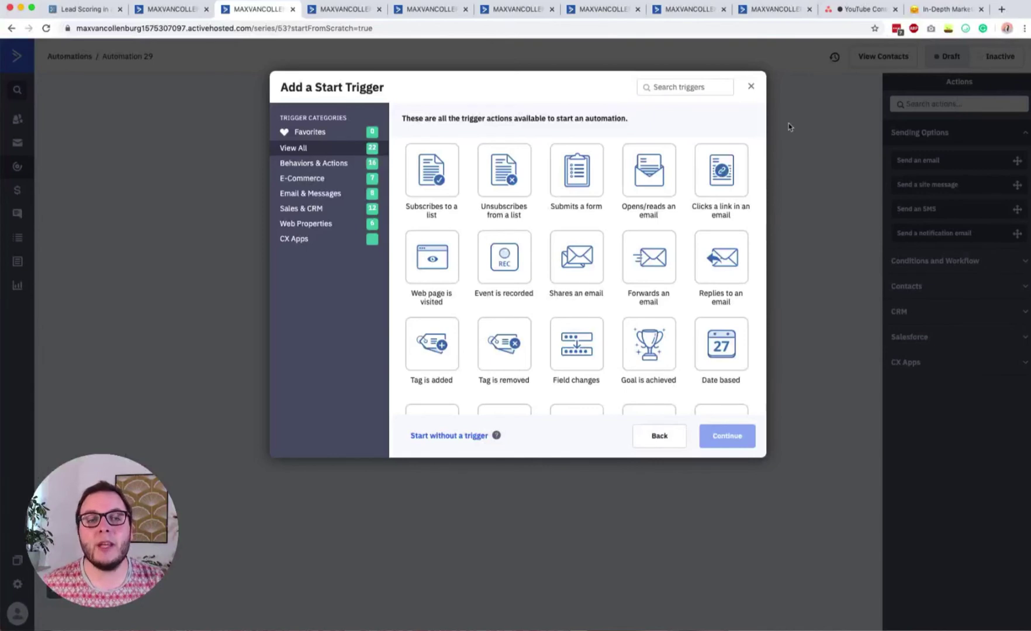
pyautogui.scroll(-3, 649, 245)
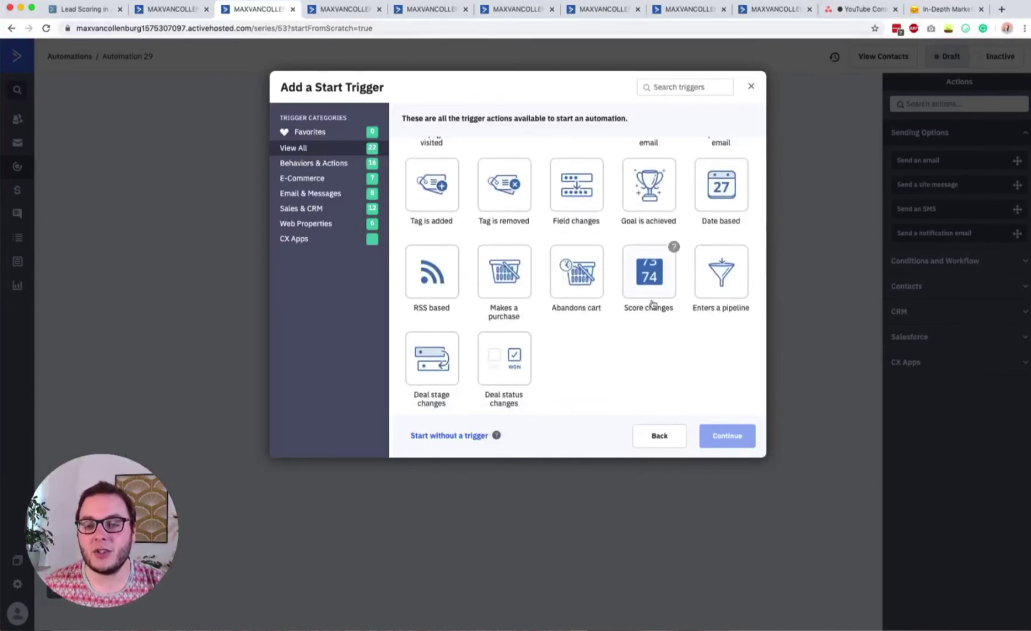
pyautogui.click(652, 303)
pyautogui.click(725, 433)
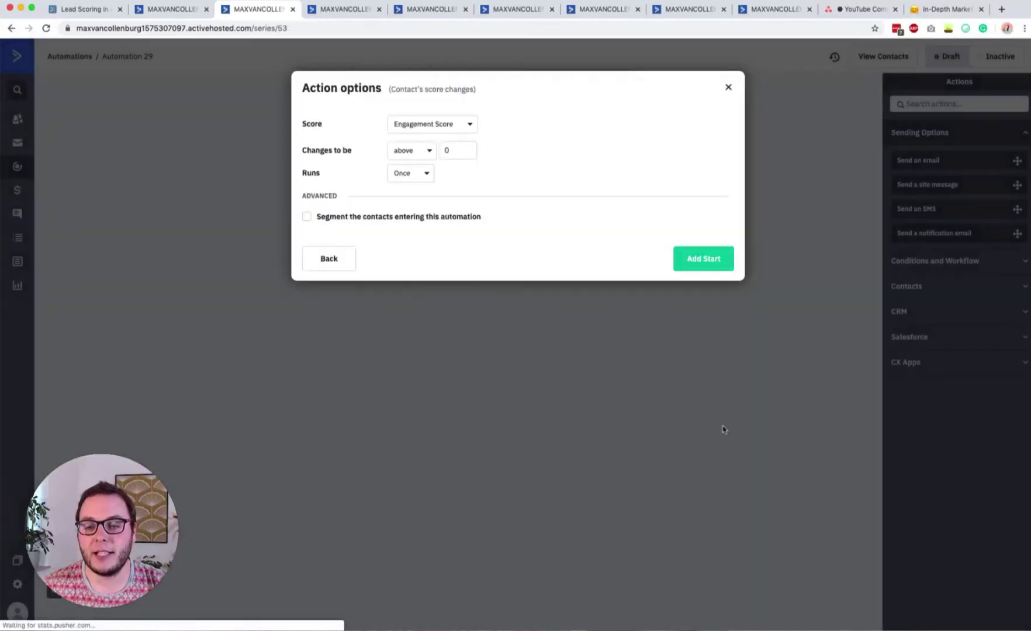
# Step: Set the trigger to run once when the Engagement Score changes to above 99, and add it to the automation
pyautogui.click(434, 125)
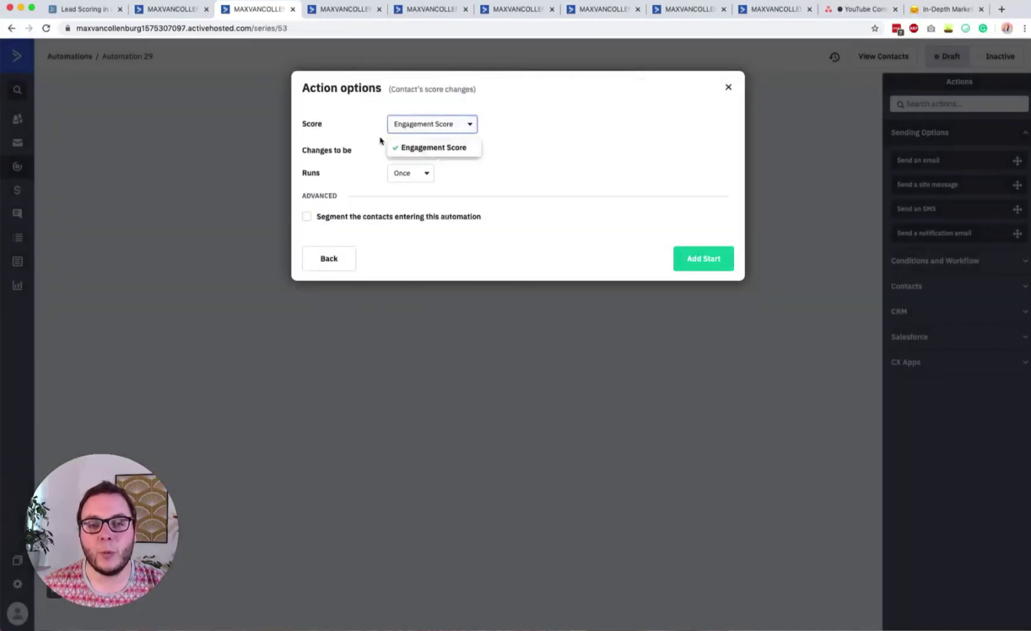
pyautogui.click(418, 151)
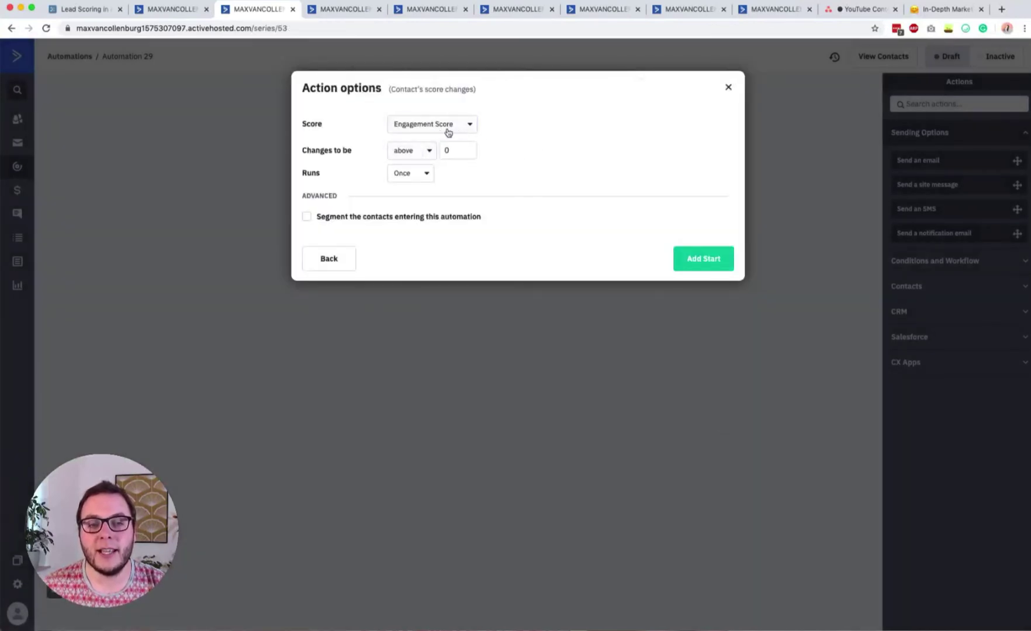
pyautogui.moveTo(317, 153); pyautogui.dragTo(409, 152)
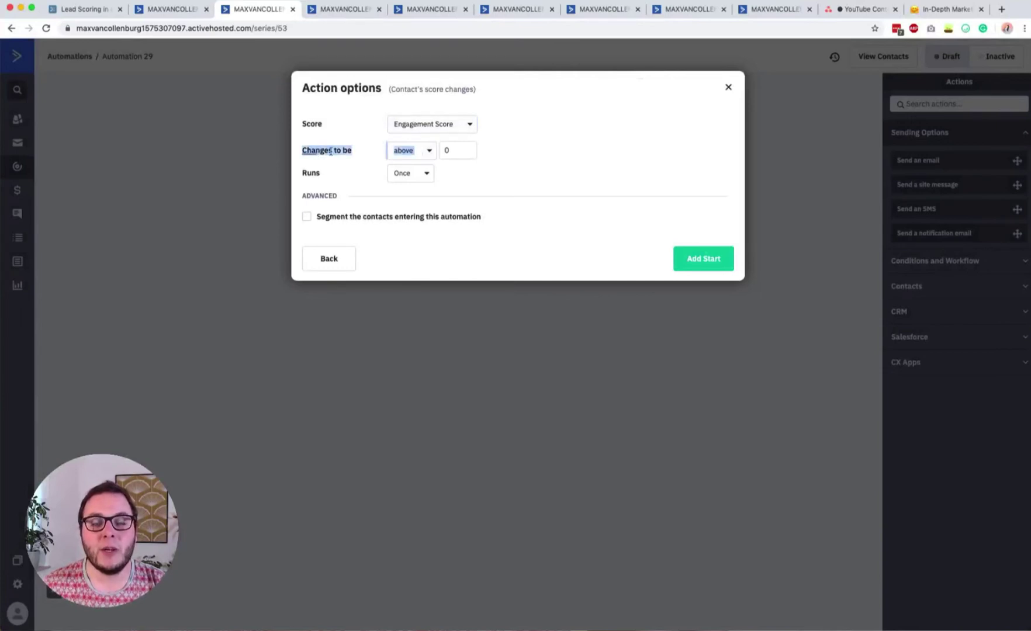
pyautogui.click(404, 161)
pyautogui.click(419, 153)
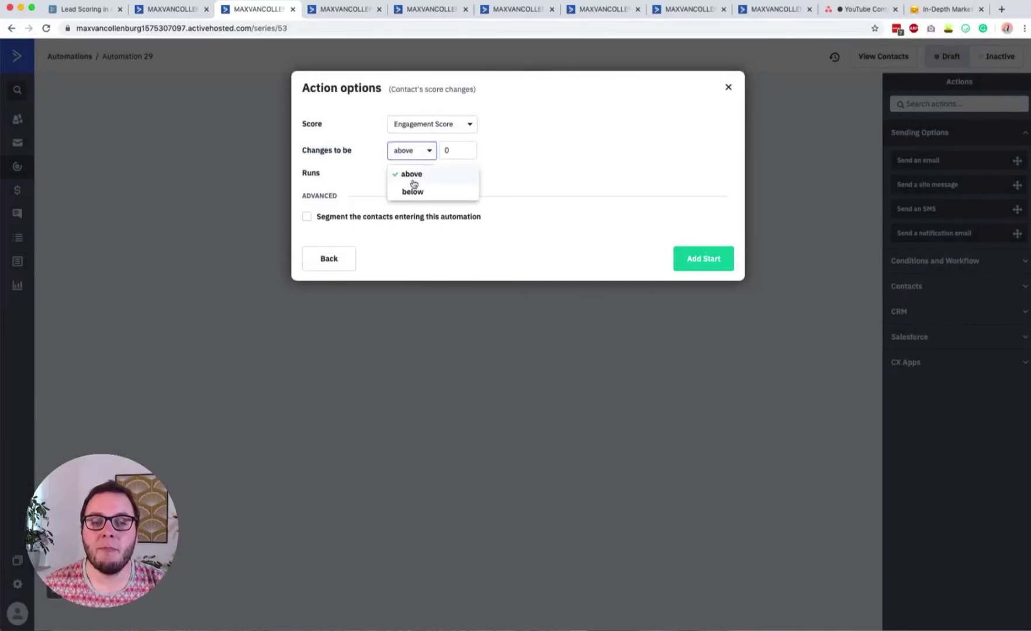
pyautogui.click(528, 189)
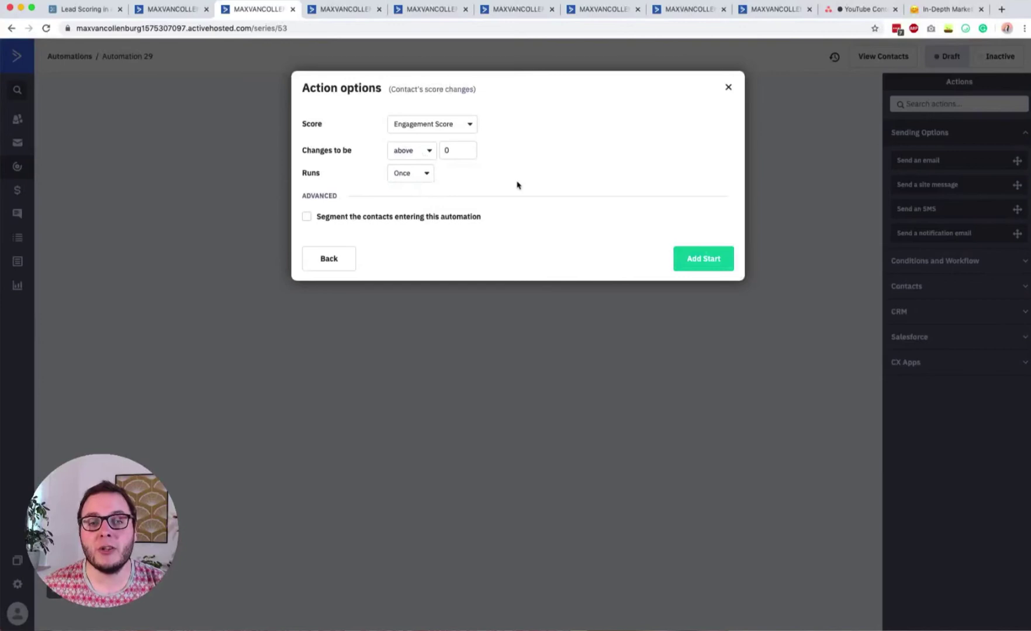
pyautogui.click(457, 156)
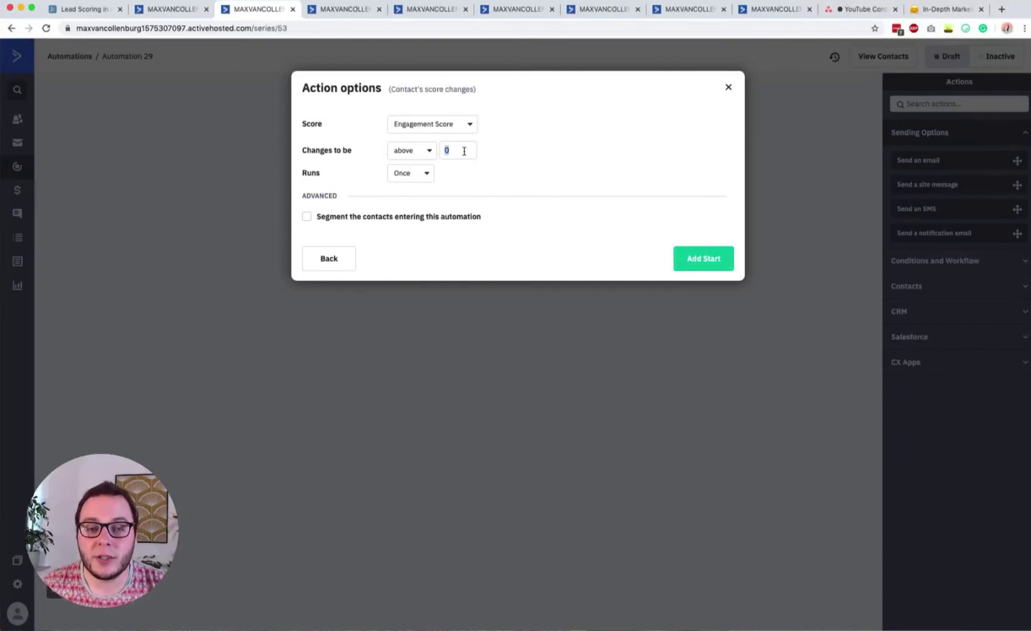
pyautogui.write('99')
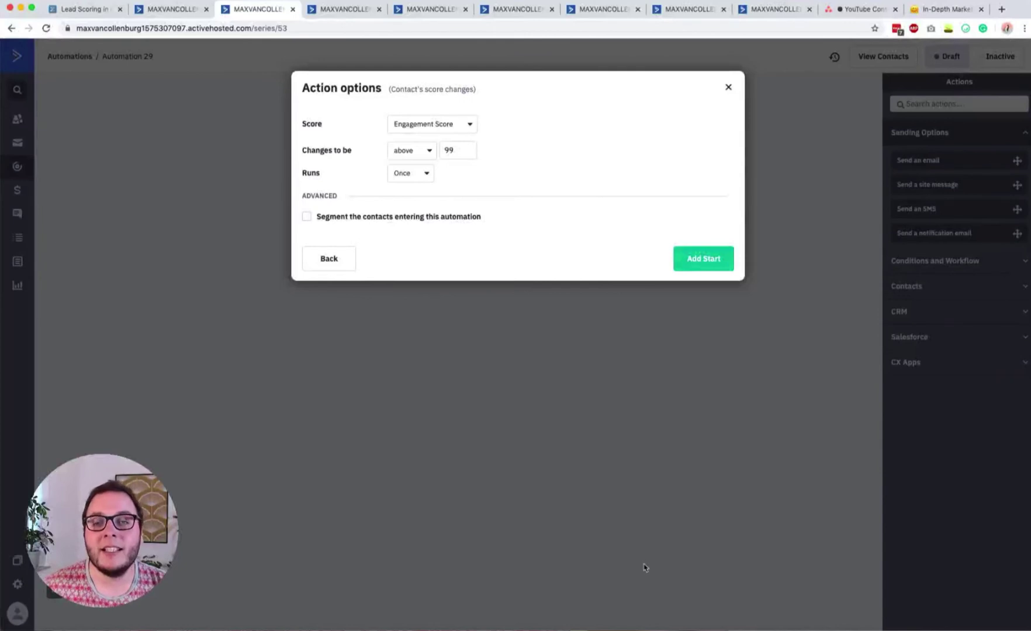
pyautogui.click(419, 174)
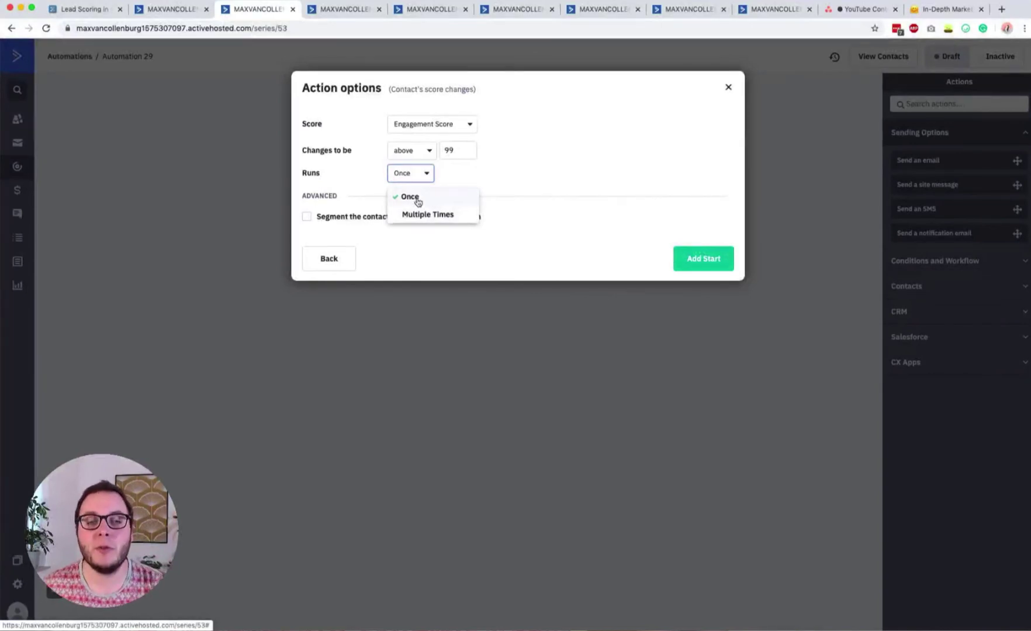
pyautogui.click(418, 201)
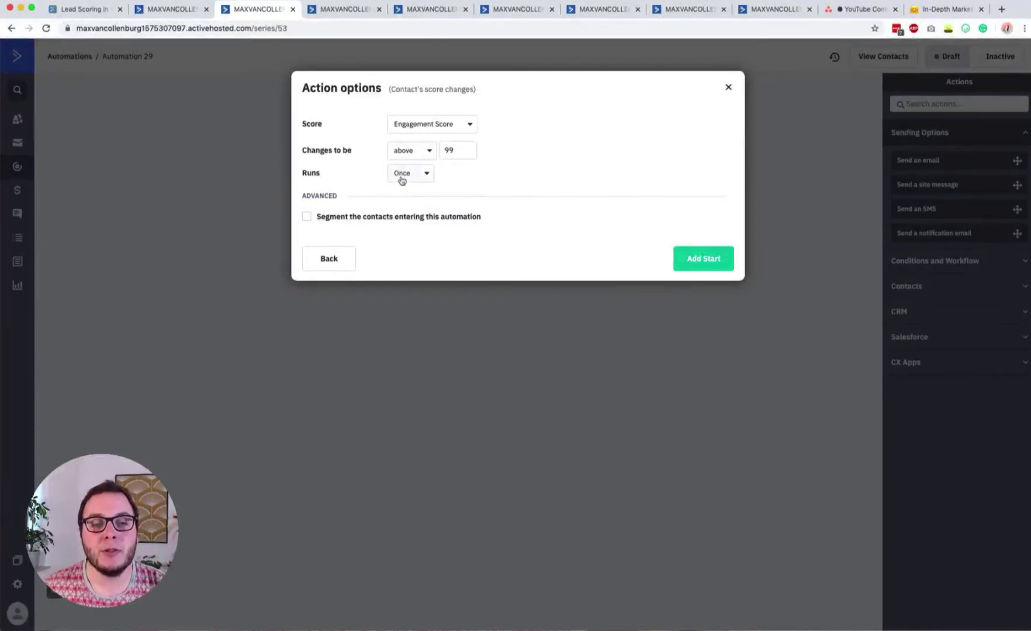
pyautogui.click(706, 265)
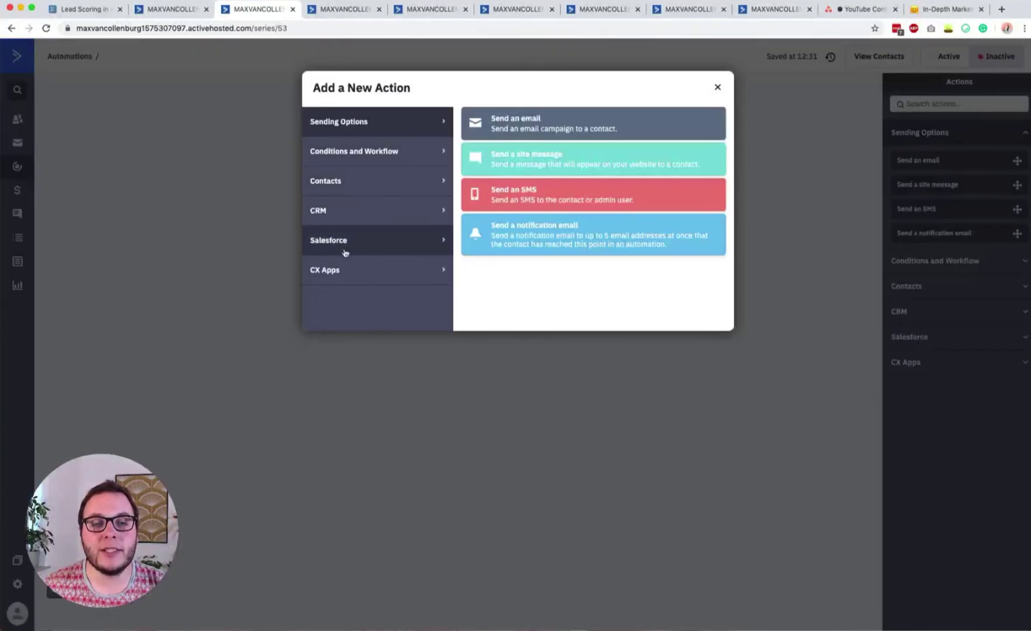
# Step: Add a Wait action below the score trigger that waits until specific conditions are met
pyautogui.click(415, 392)
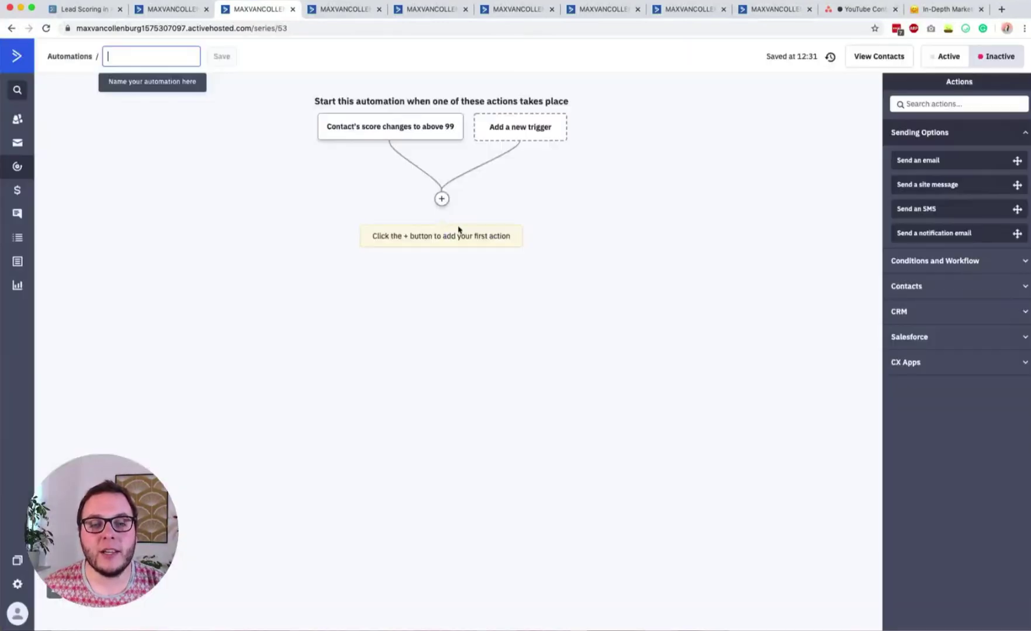
pyautogui.click(442, 199)
pyautogui.click(429, 151)
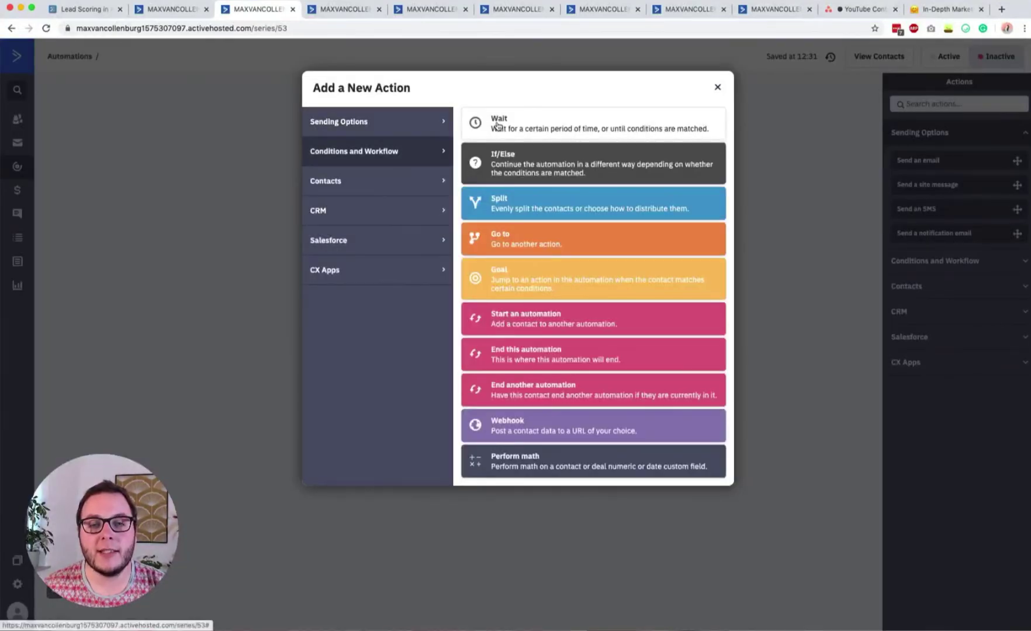
pyautogui.click(497, 125)
pyautogui.click(391, 210)
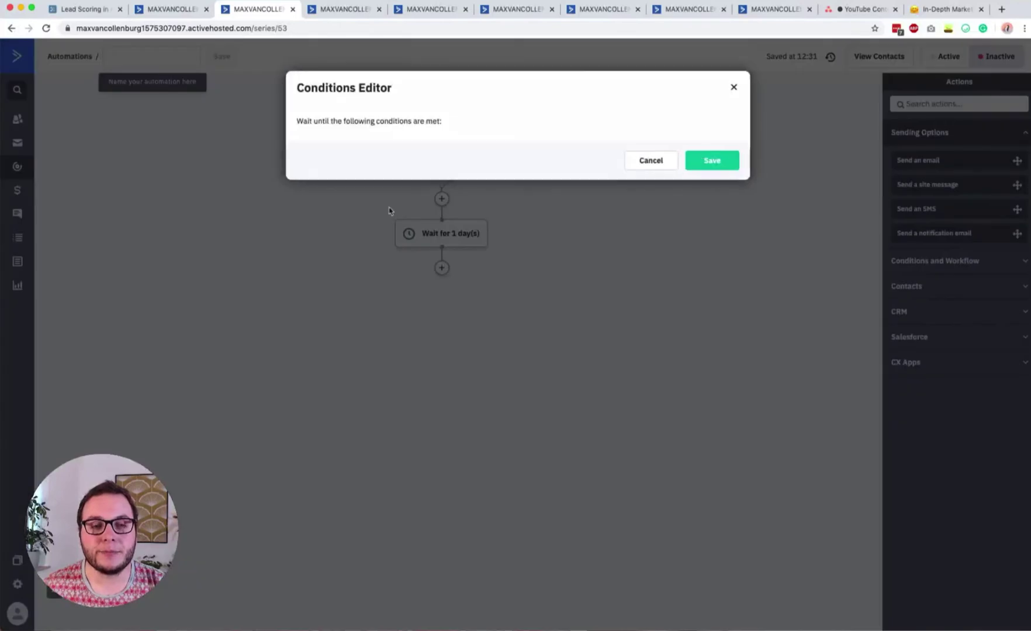
# Step: Make the wait condition current time (Contact's Timezone) is 13 (1PM) and save it with no time limit
pyautogui.click(368, 151)
pyautogui.write('curre')
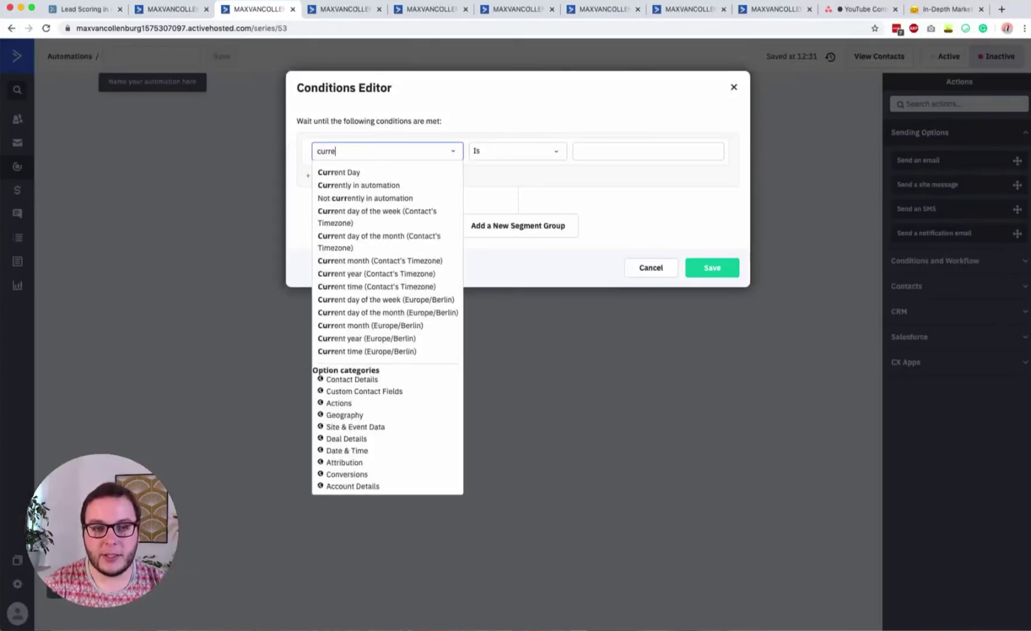
pyautogui.write('nt time')
pyautogui.click(402, 171)
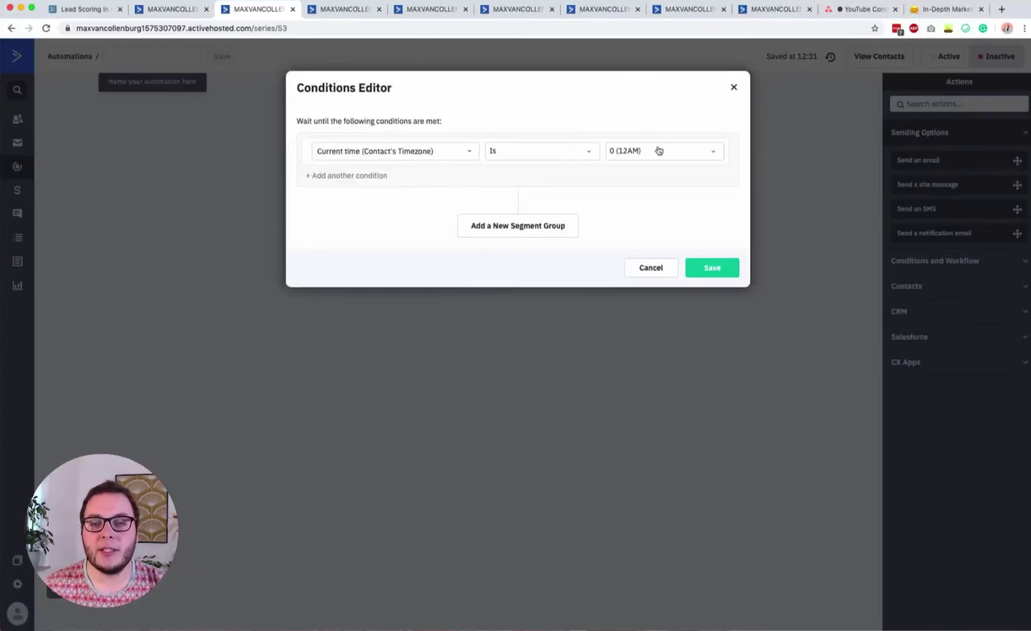
pyautogui.click(658, 151)
pyautogui.scroll(-5, 651, 234)
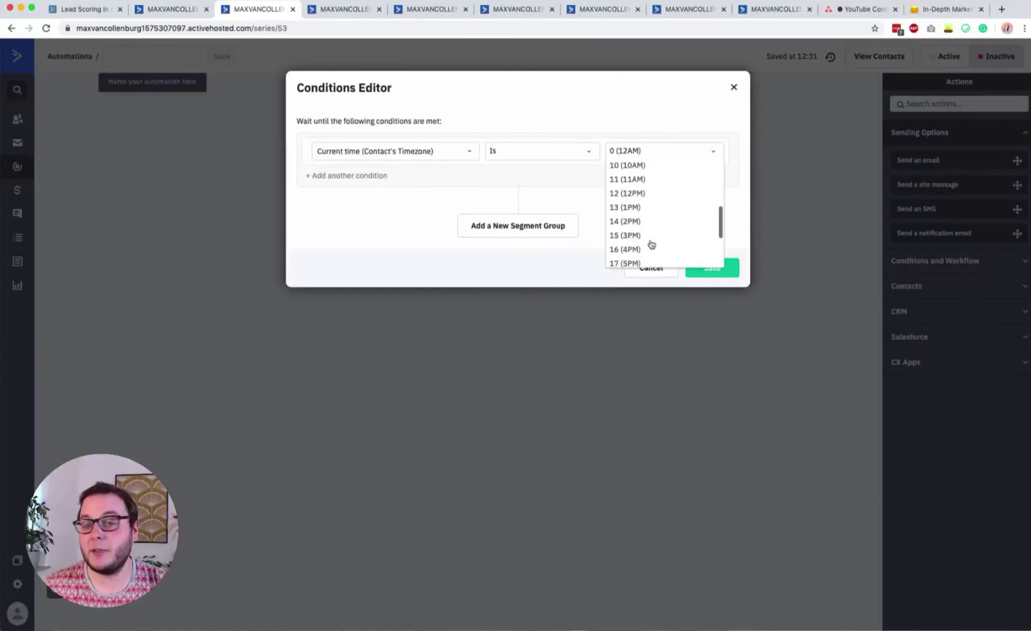
pyautogui.click(637, 205)
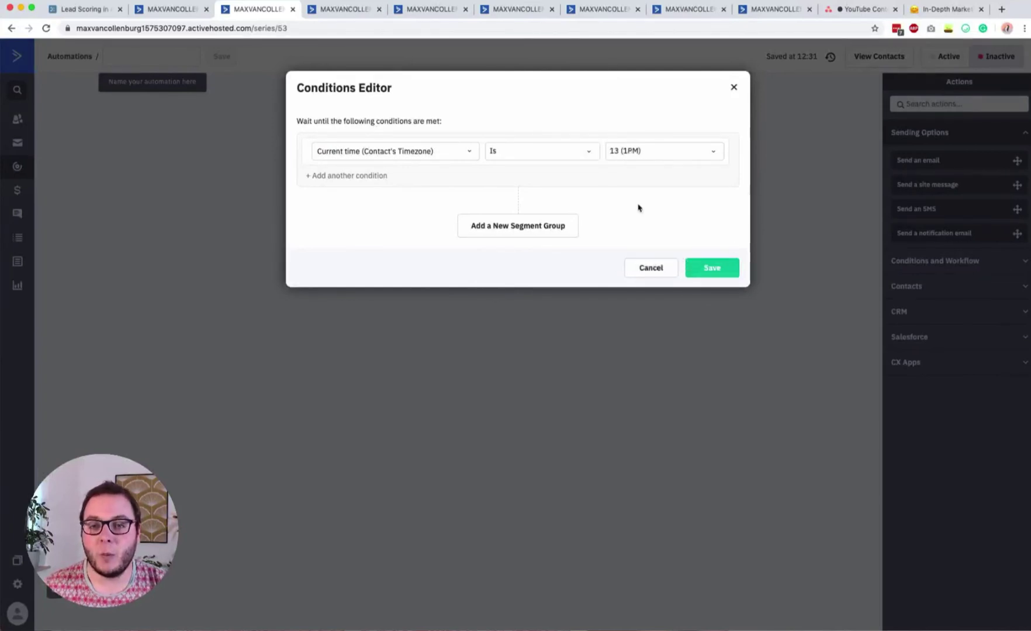
pyautogui.click(719, 273)
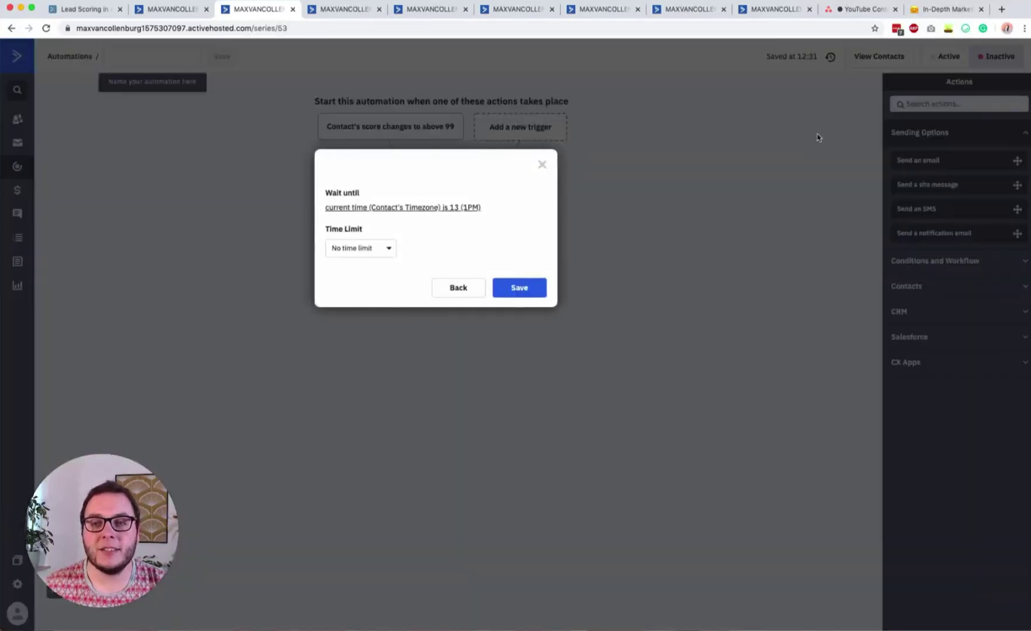
pyautogui.press('Return')
# Step: Add a send email action after the wait with a new email named "wanna join me for a coaching call?", then save and exit the template selection
pyautogui.click(441, 268)
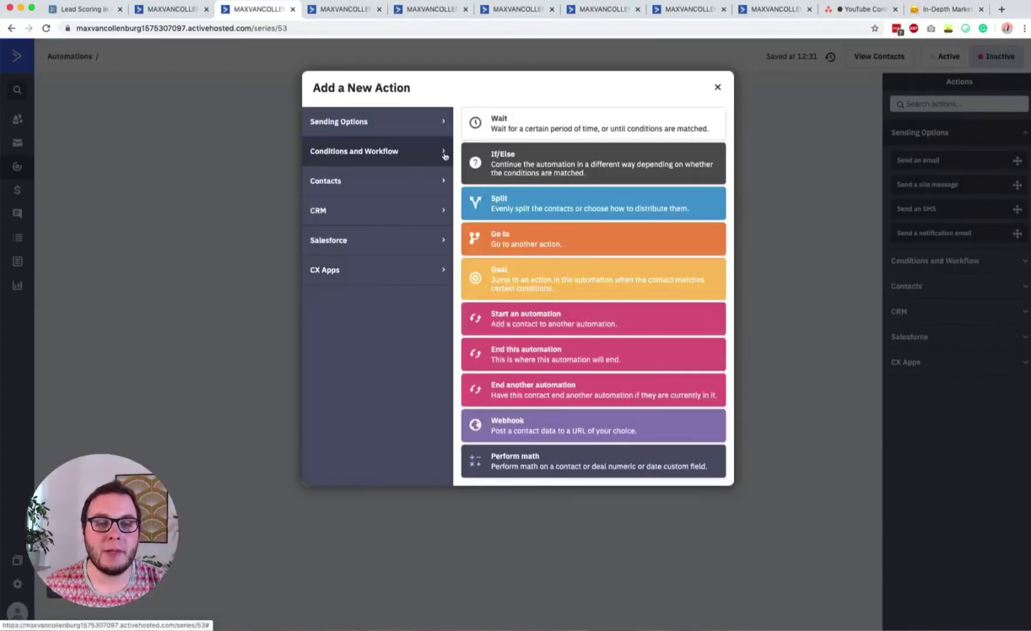
pyautogui.click(438, 126)
pyautogui.click(503, 120)
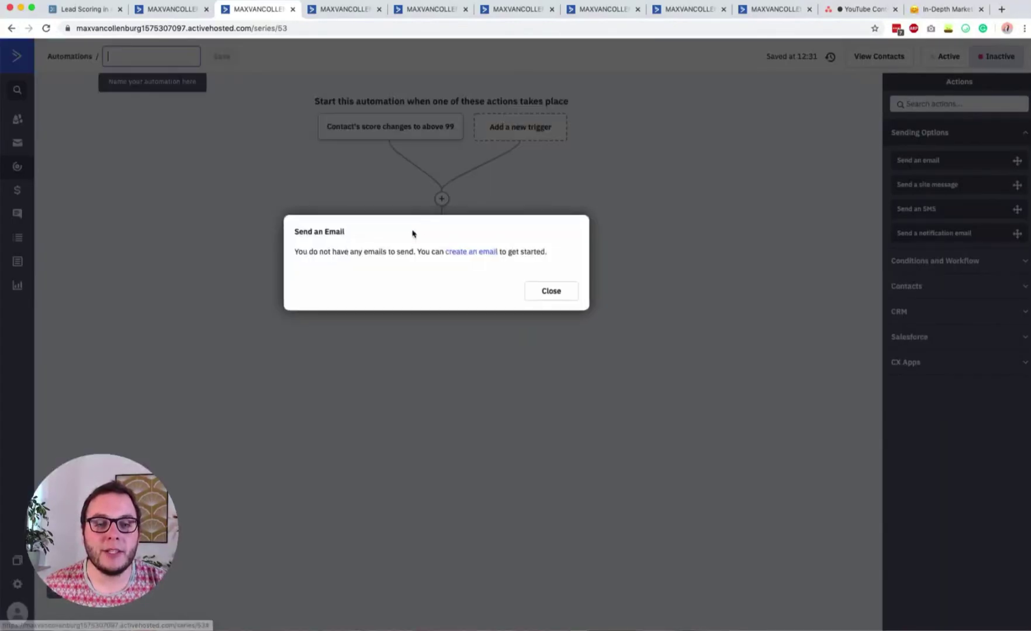
pyautogui.click(465, 251)
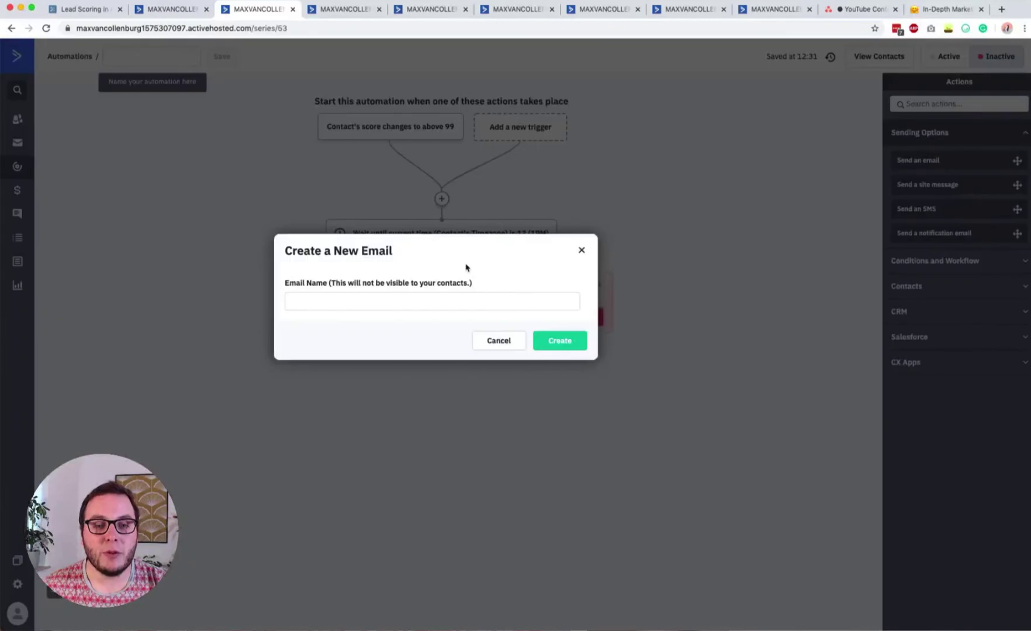
pyautogui.click(448, 302)
pyautogui.write('wana joi')
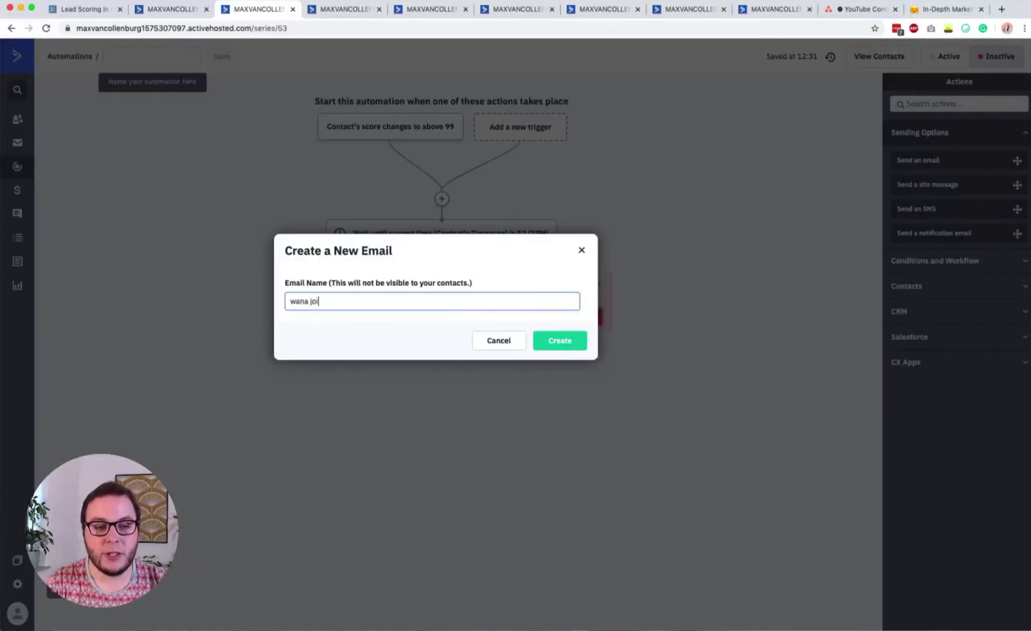
pyautogui.press('super+a')
pyautogui.write('wanna')
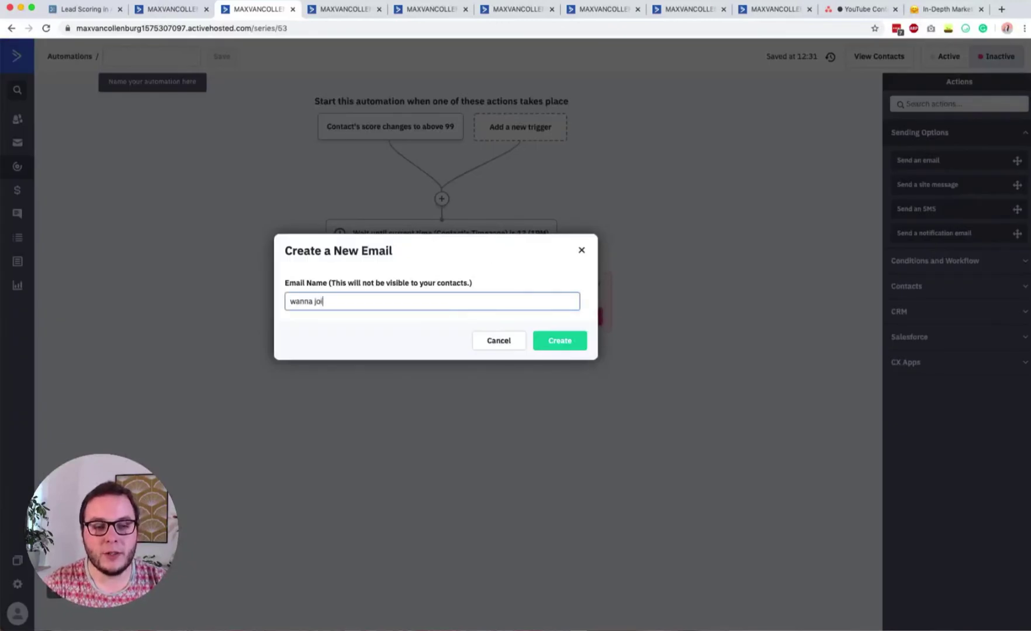
pyautogui.write(' join me for a coaching call?')
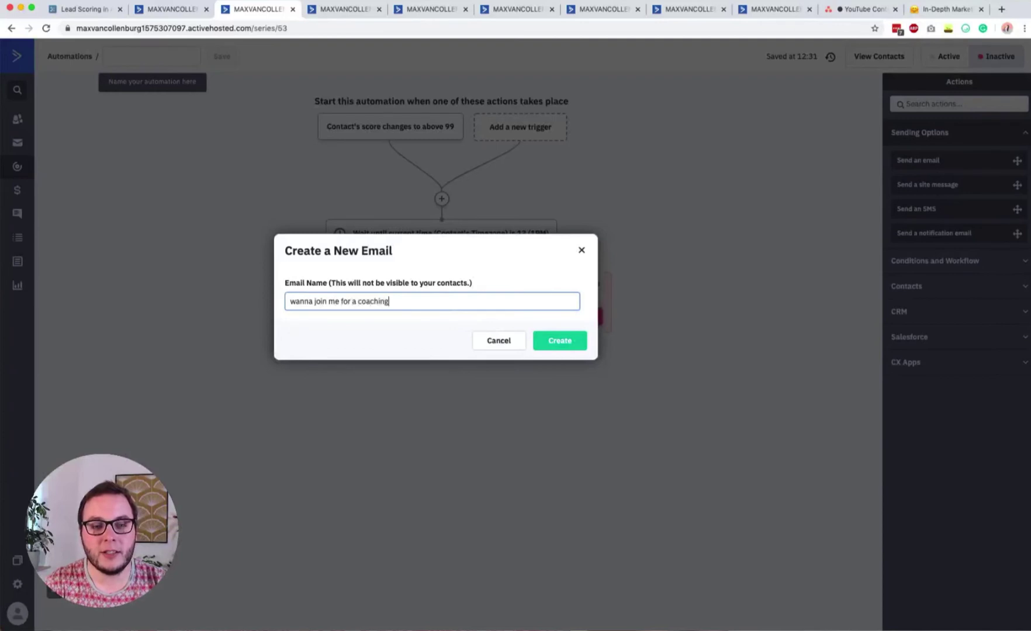
pyautogui.click(574, 349)
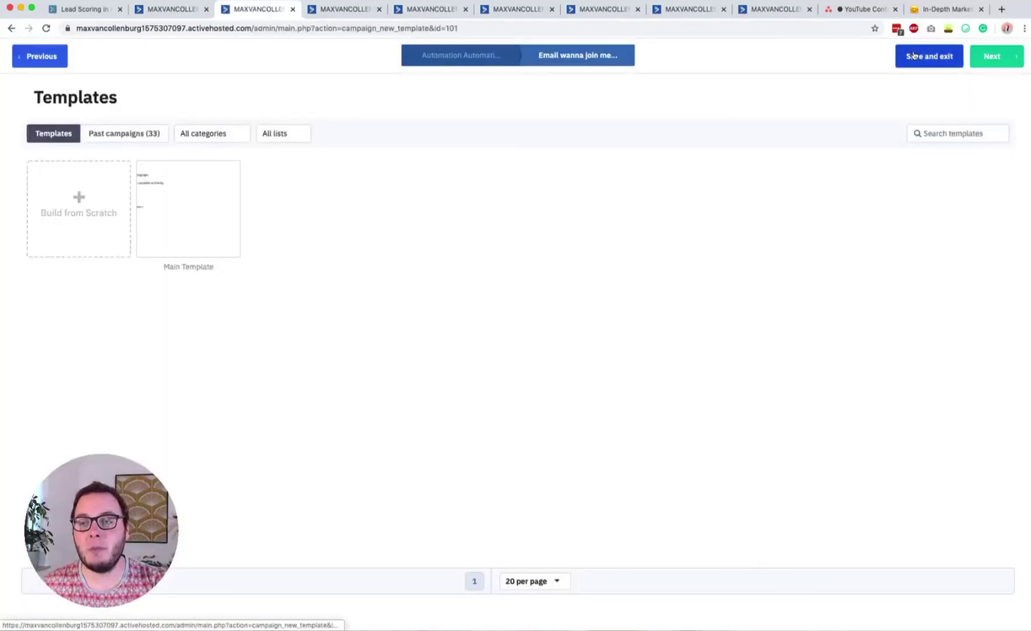
pyautogui.click(913, 56)
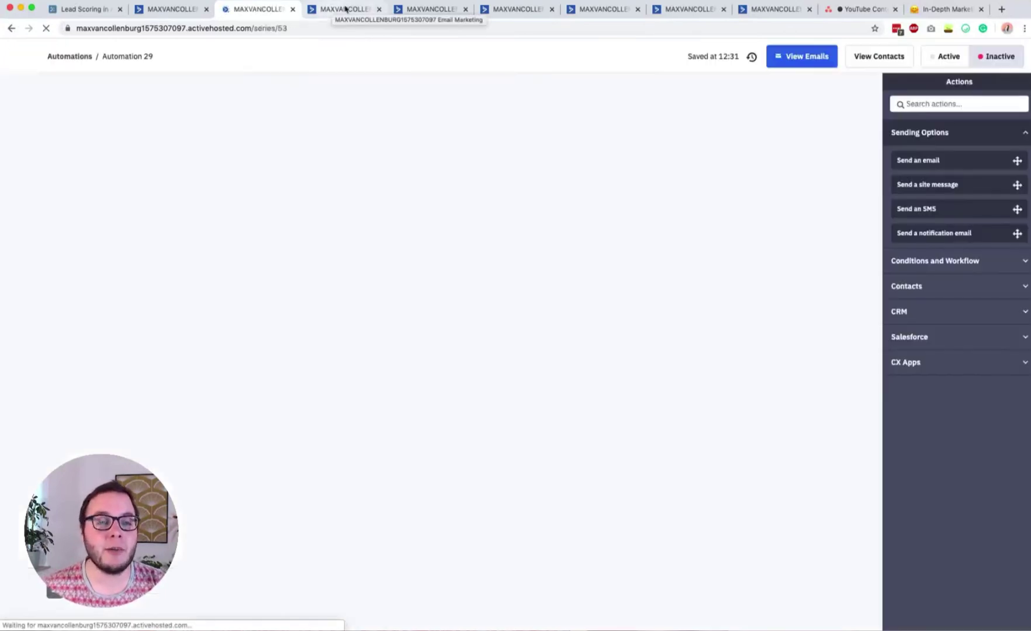
# Step: Open the "[Evergreen Promotion] 3-Day Offer" automation from the automations list and set its score trigger to above 99
pyautogui.click(343, 10)
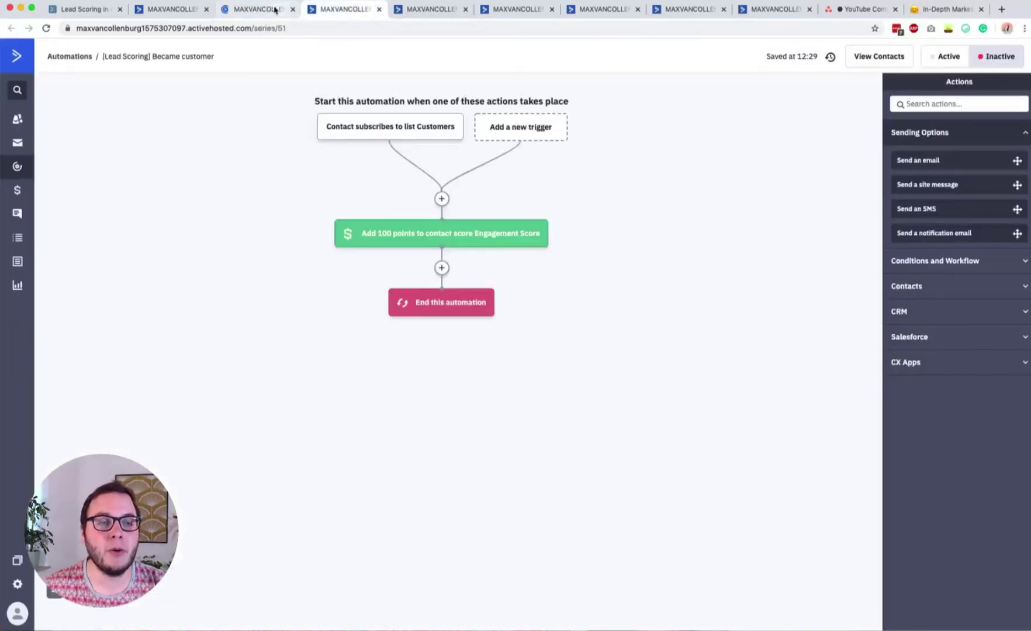
pyautogui.click(17, 168)
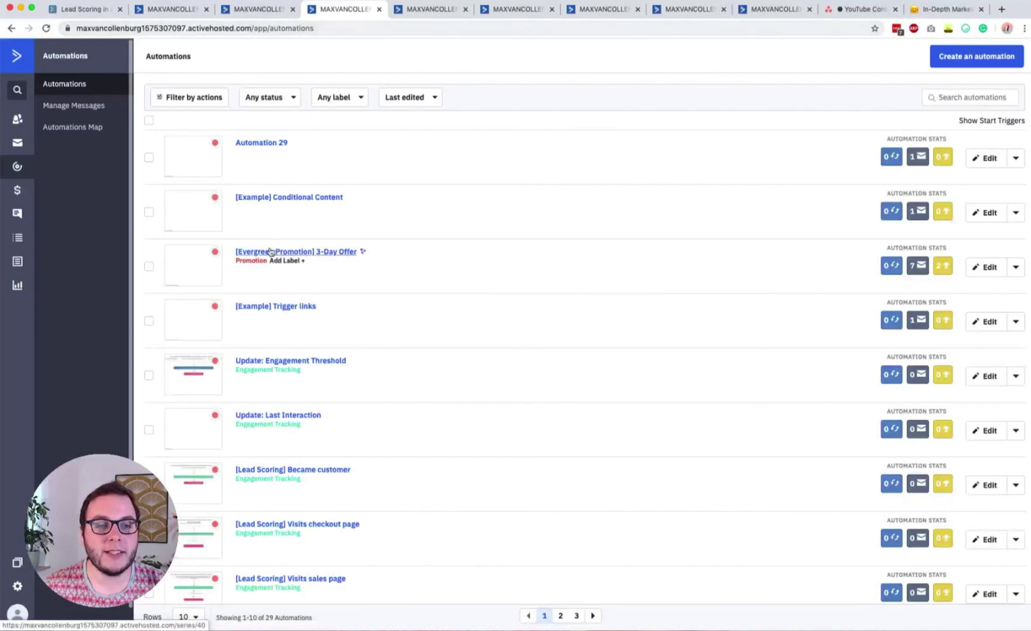
pyautogui.click(304, 253)
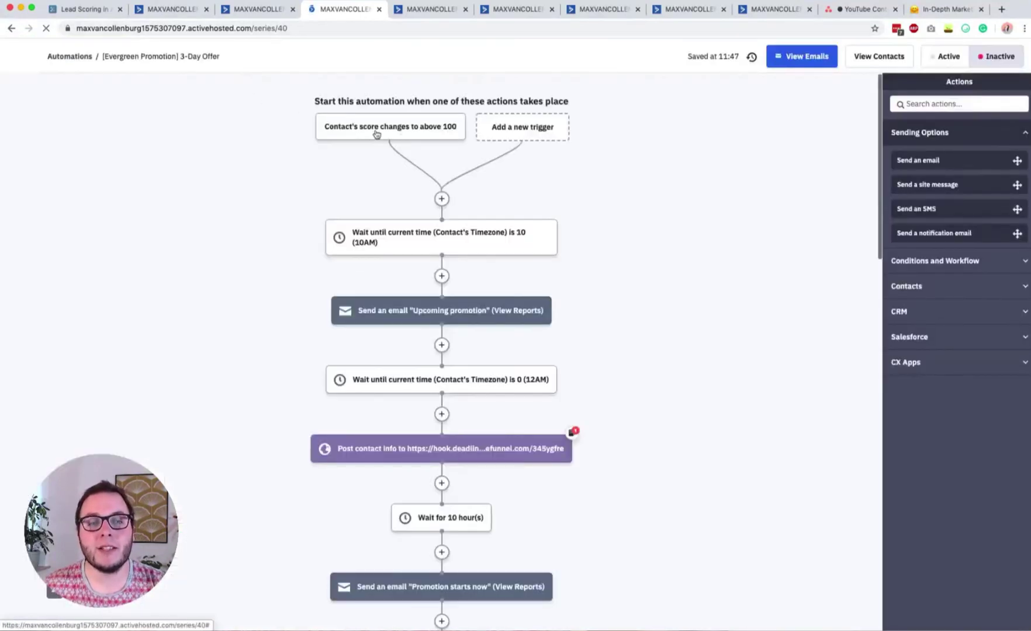
pyautogui.click(431, 134)
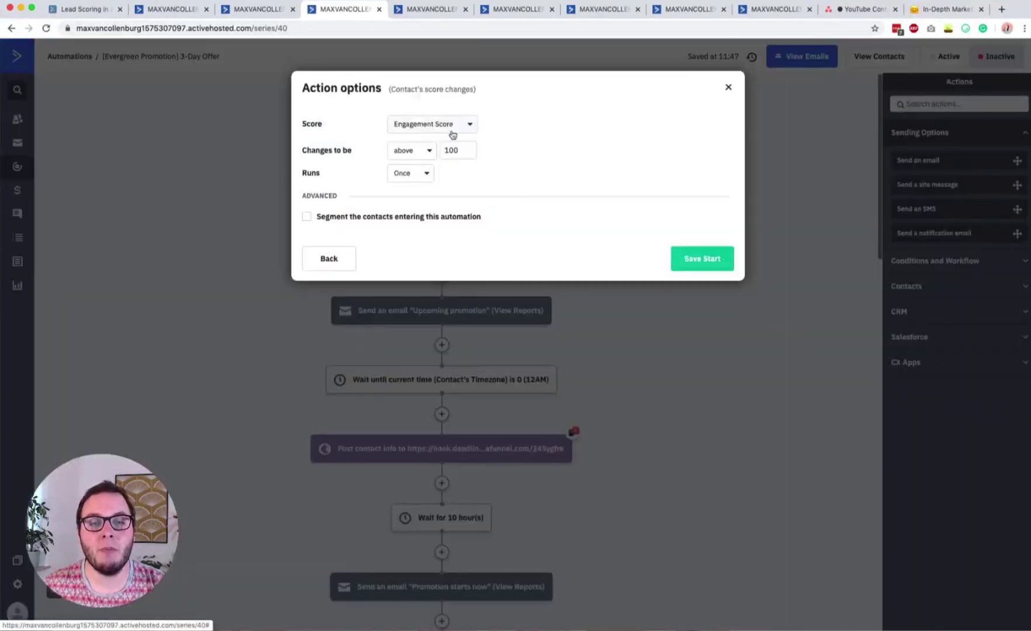
pyautogui.doubleClick(459, 155)
pyautogui.write('99')
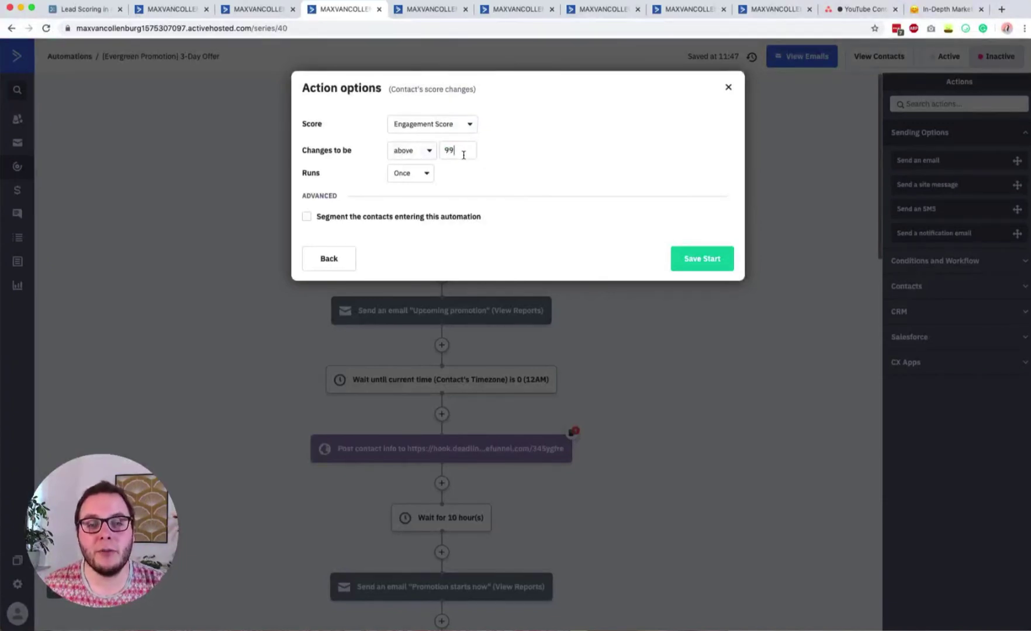
pyautogui.click(692, 264)
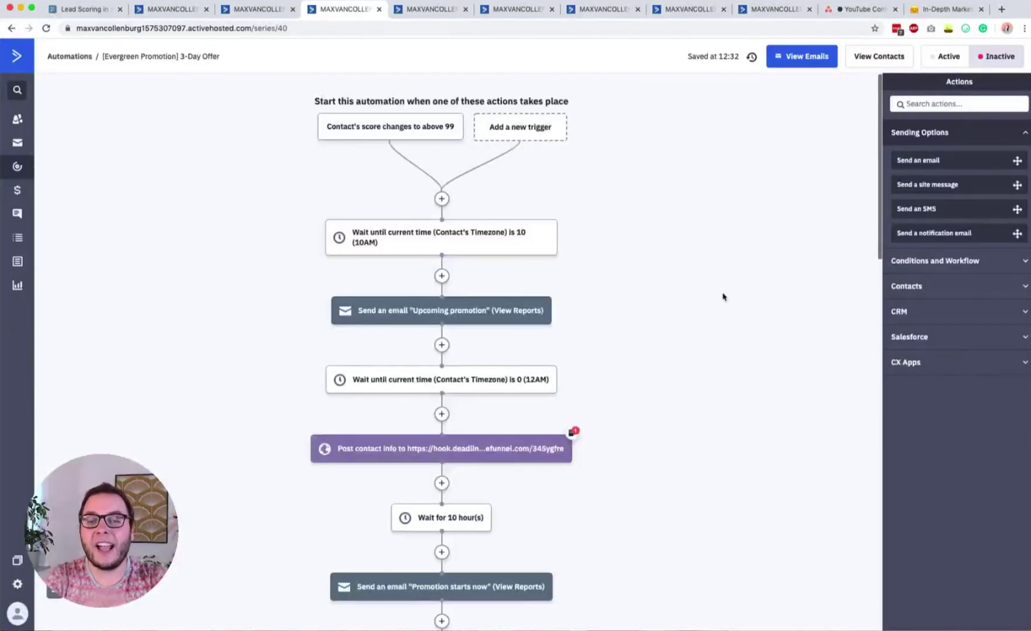
# Step: Review the sequence of waits, emails and contact posting in the 3-Day Offer automation, down to the purchase condition
pyautogui.moveTo(483, 245)
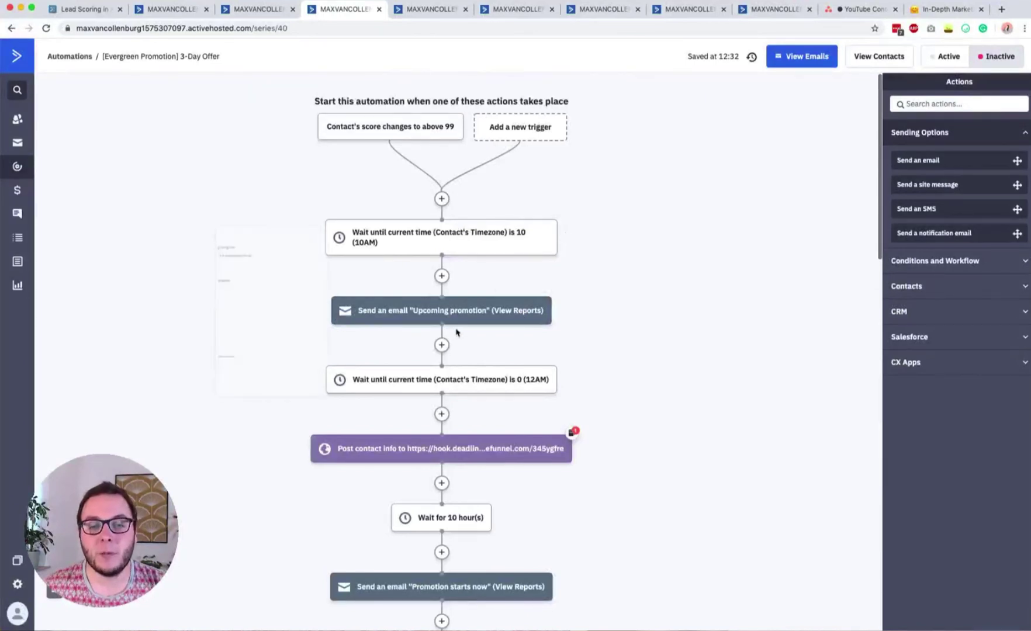
pyautogui.moveTo(437, 313)
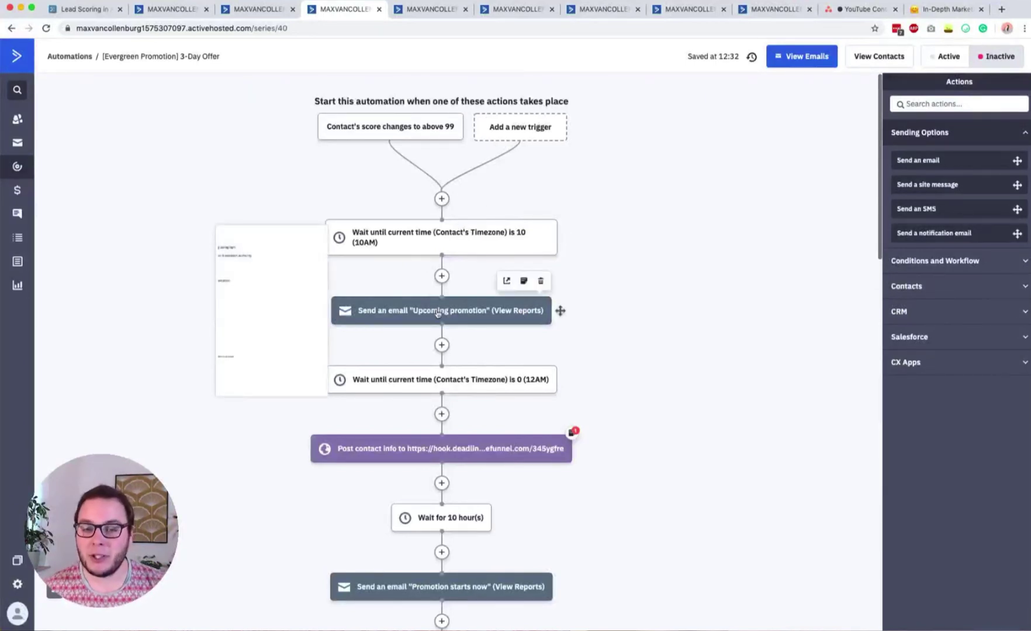
pyautogui.scroll(-2, 437, 312)
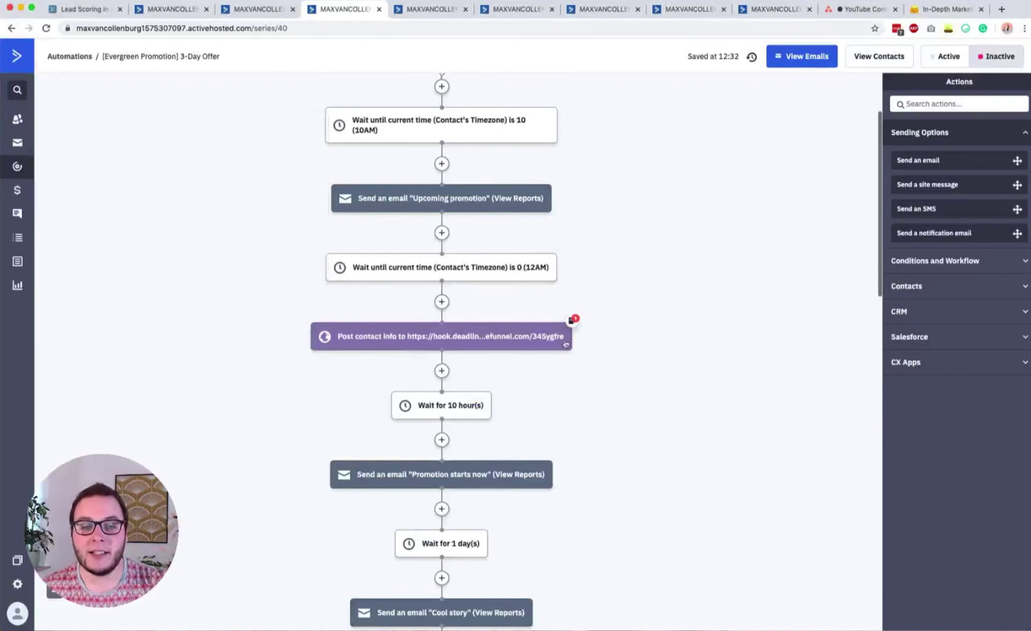
pyautogui.moveTo(566, 344)
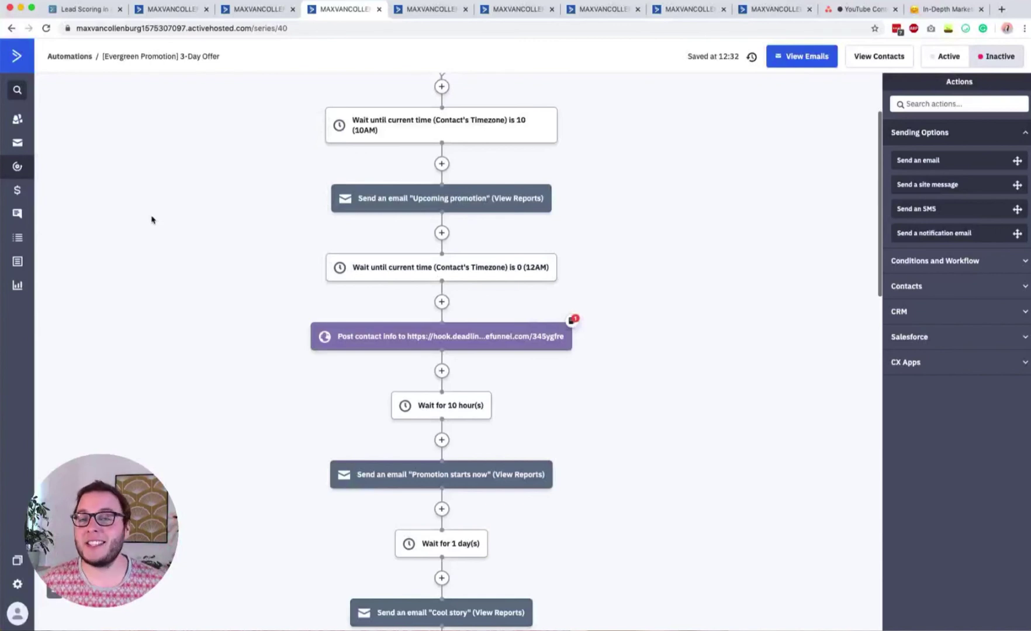
pyautogui.scroll(3, 151, 220)
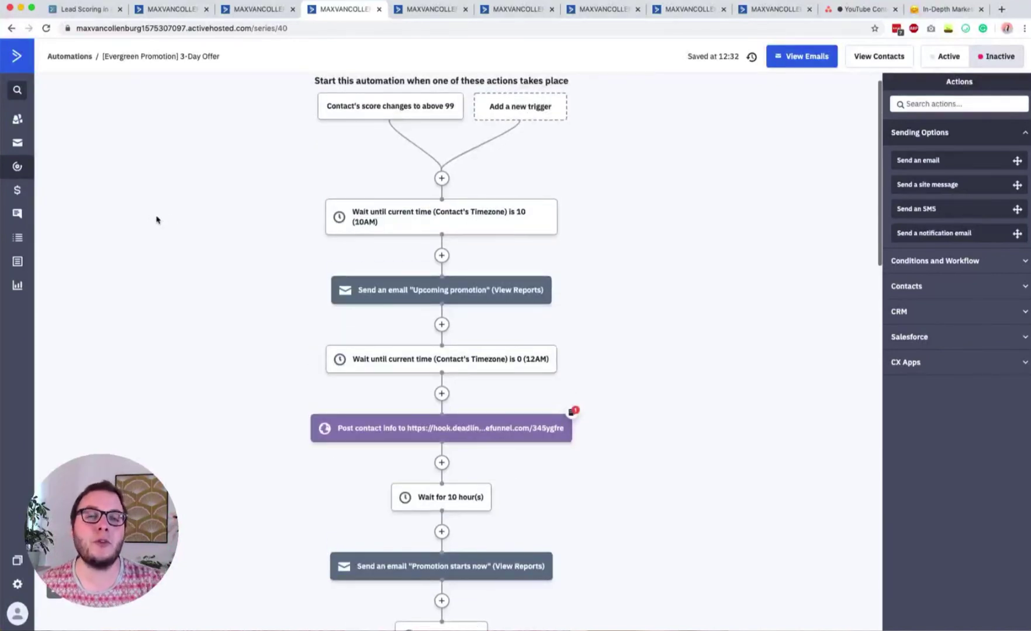
pyautogui.scroll(-5, 201, 223)
pyautogui.scroll(-3, 316, 323)
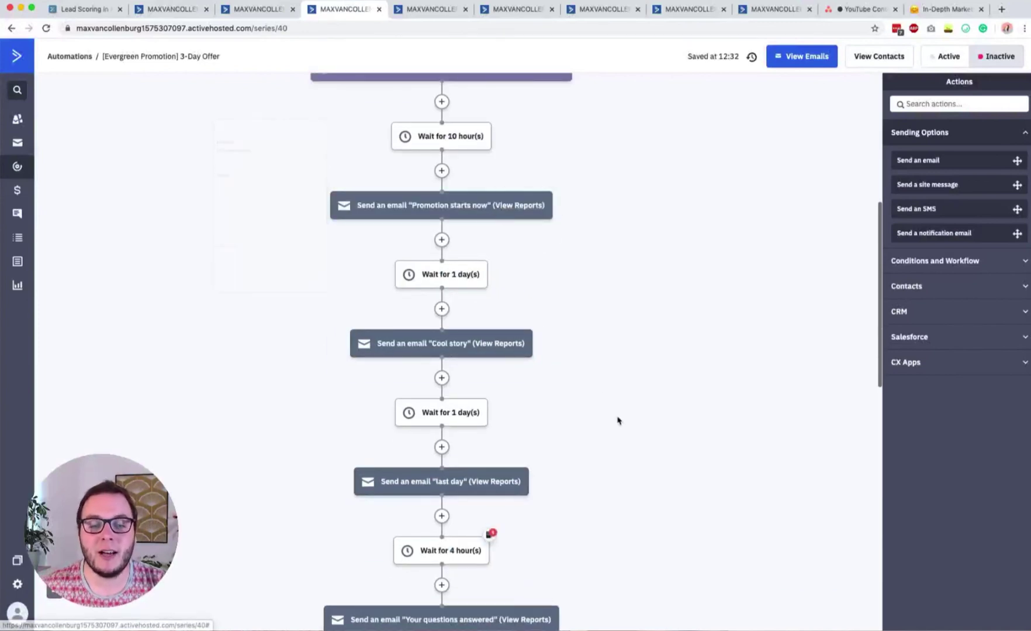
pyautogui.scroll(-3, 616, 419)
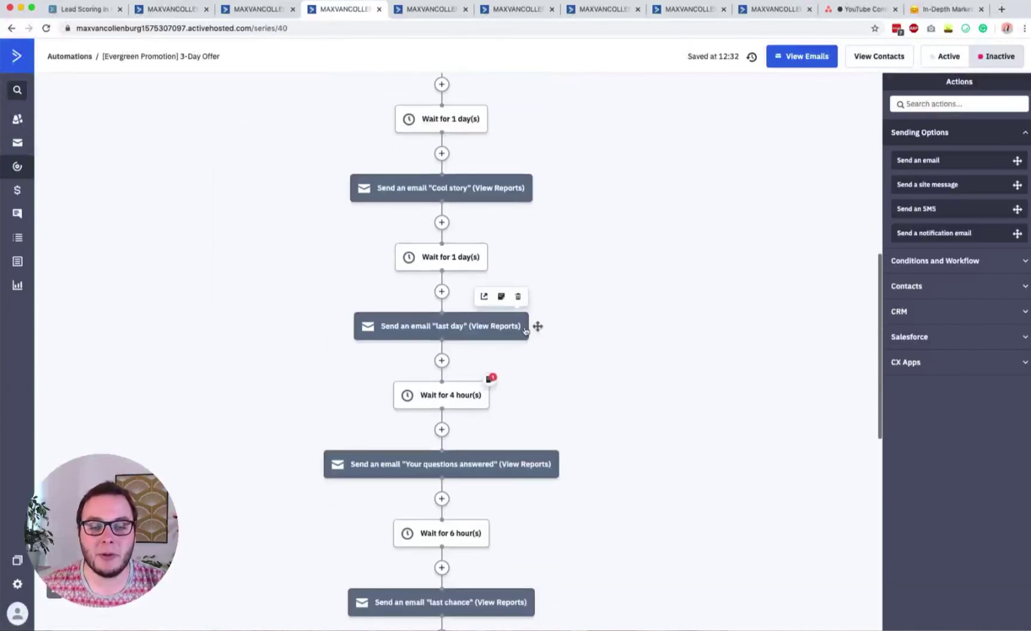
pyautogui.scroll(-3, 535, 324)
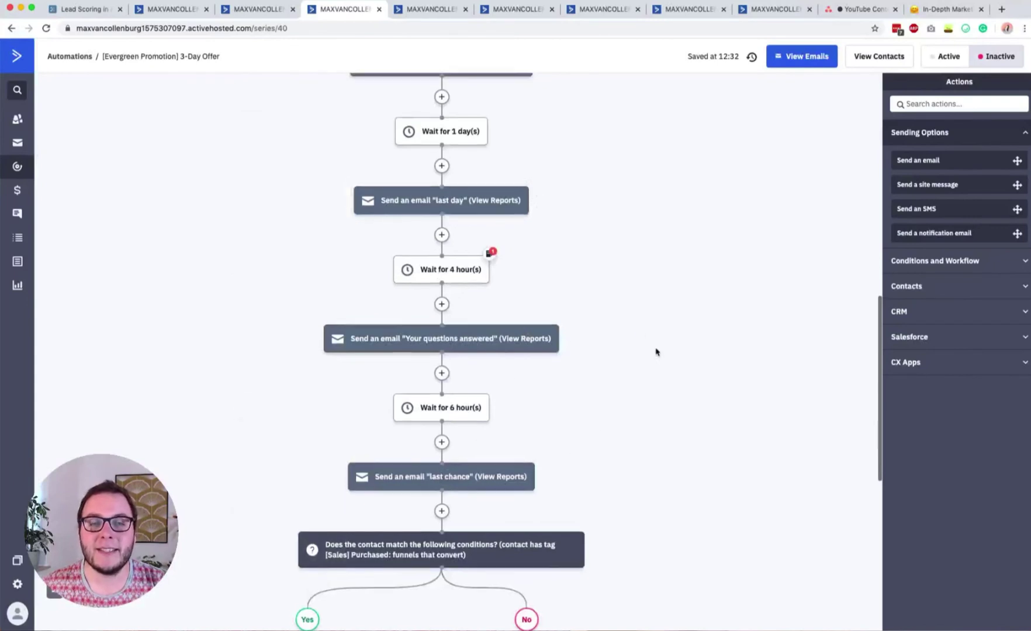
pyautogui.scroll(15, 656, 350)
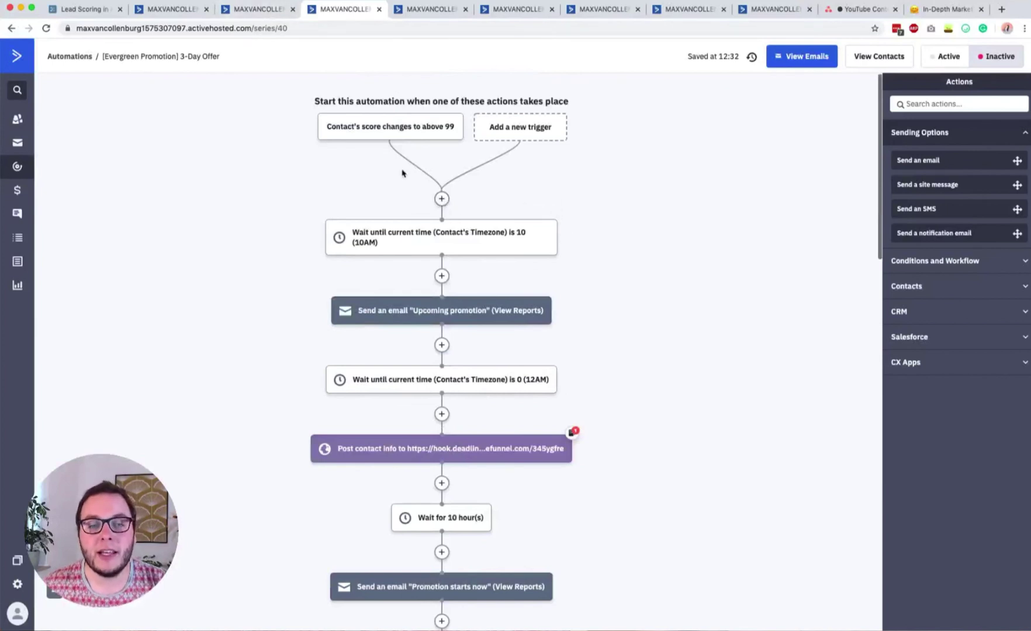
# Step: In the coaching call automation, start a notification email action between the score trigger and the 1PM wait
pyautogui.click(257, 9)
pyautogui.press('Escape')
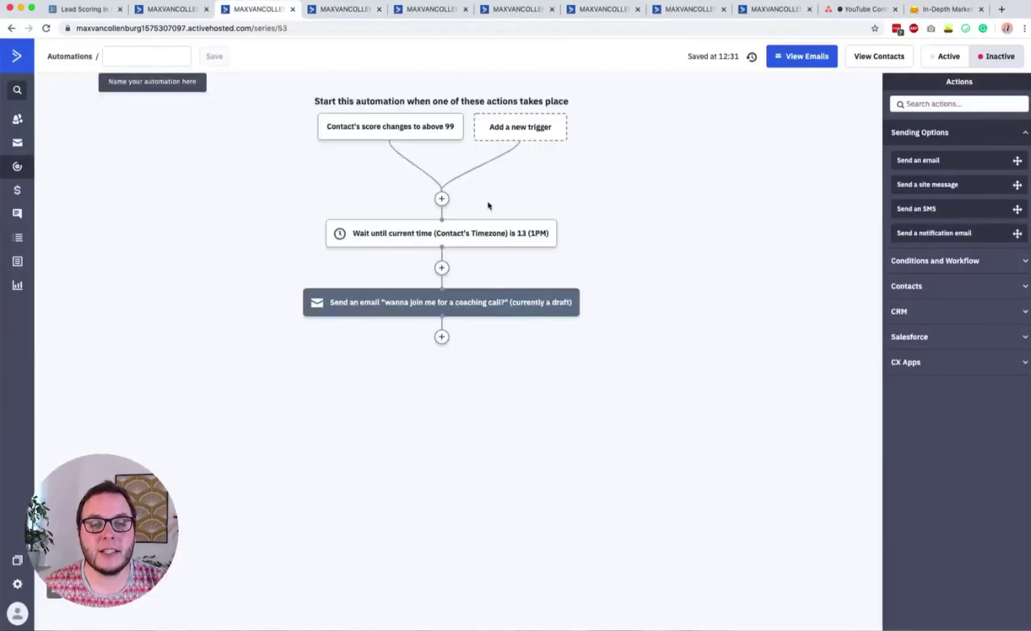
pyautogui.click(441, 198)
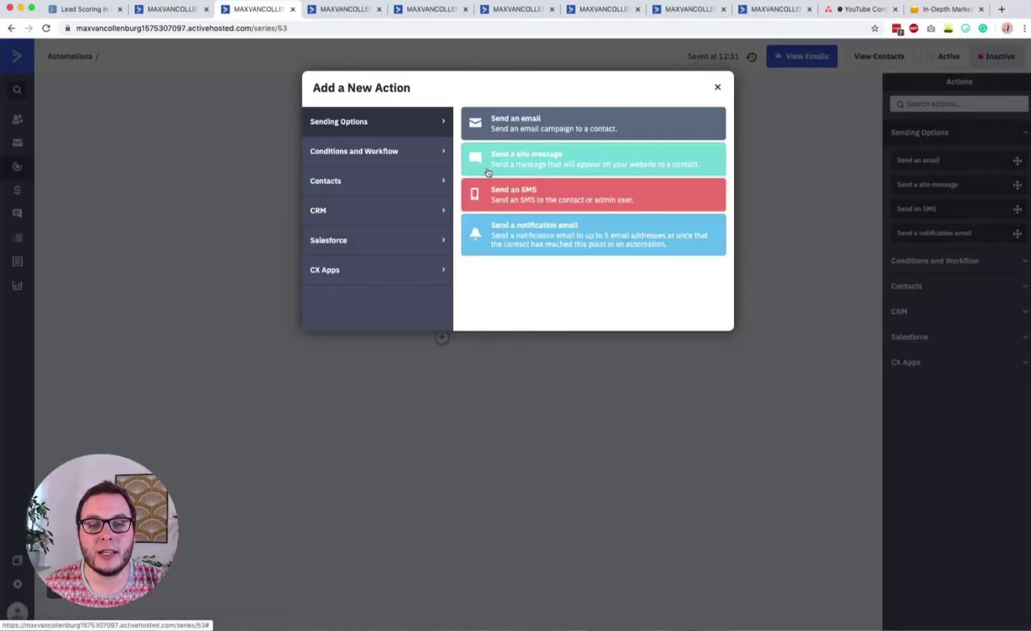
pyautogui.click(560, 239)
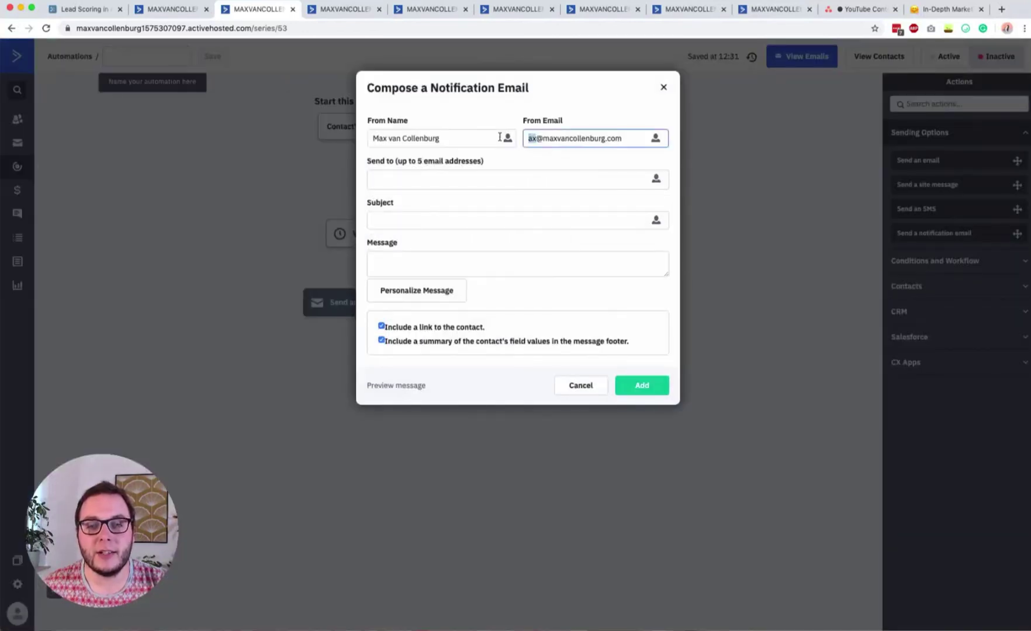
# Step: Enter the automation sender's e-mail as From Email and the team member's e-mail as the notification's recipient
pyautogui.write('automation')
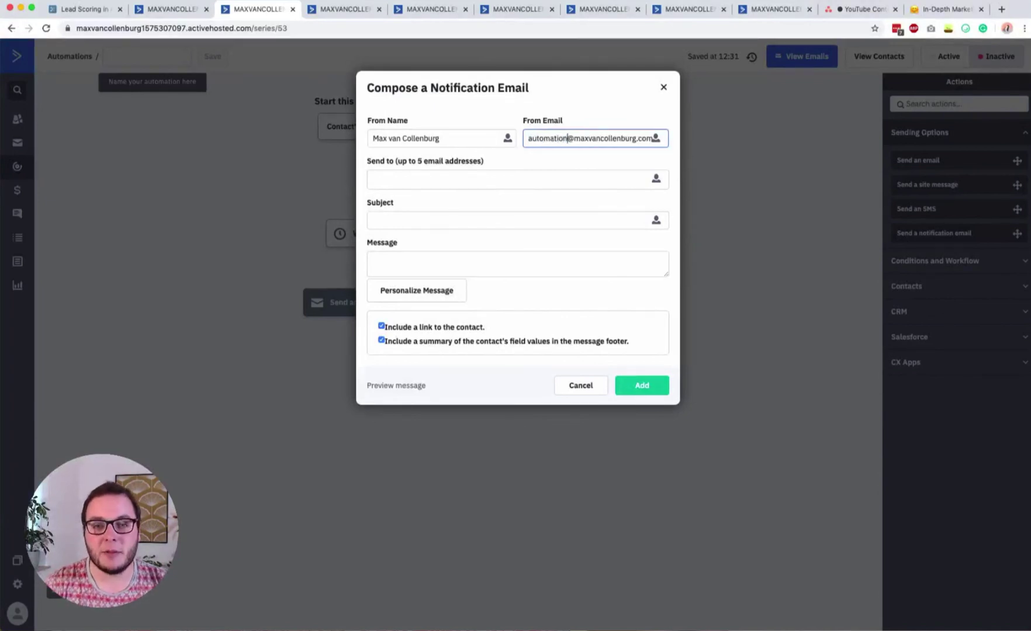
pyautogui.click(444, 178)
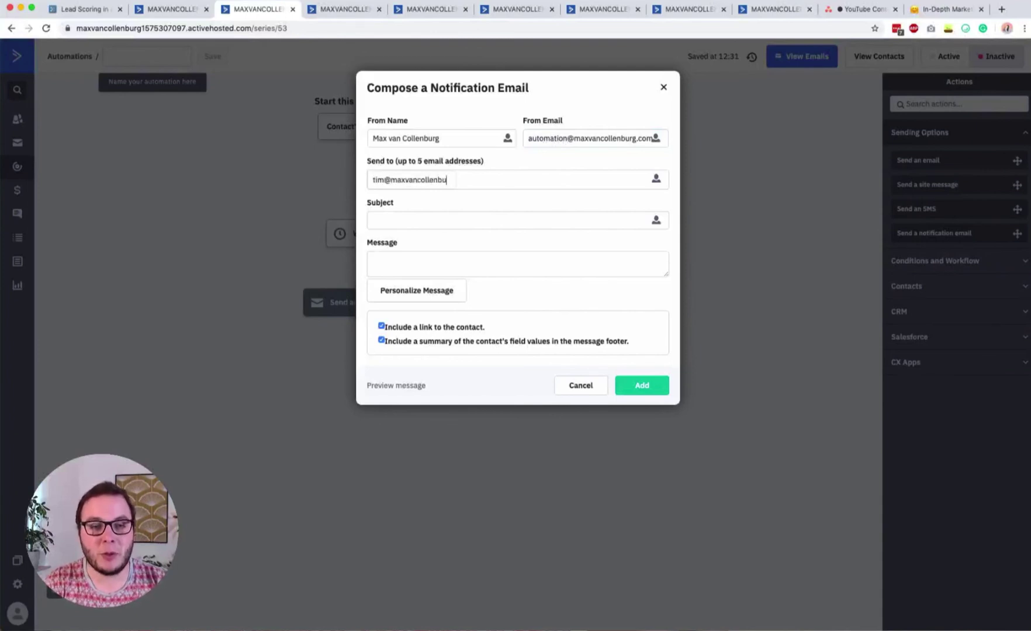
pyautogui.write('rg.com')
# Step: Set the notification subject to "%FIRSTNAME|TITLECASE% reached a lead score of 100"
pyautogui.click(386, 217)
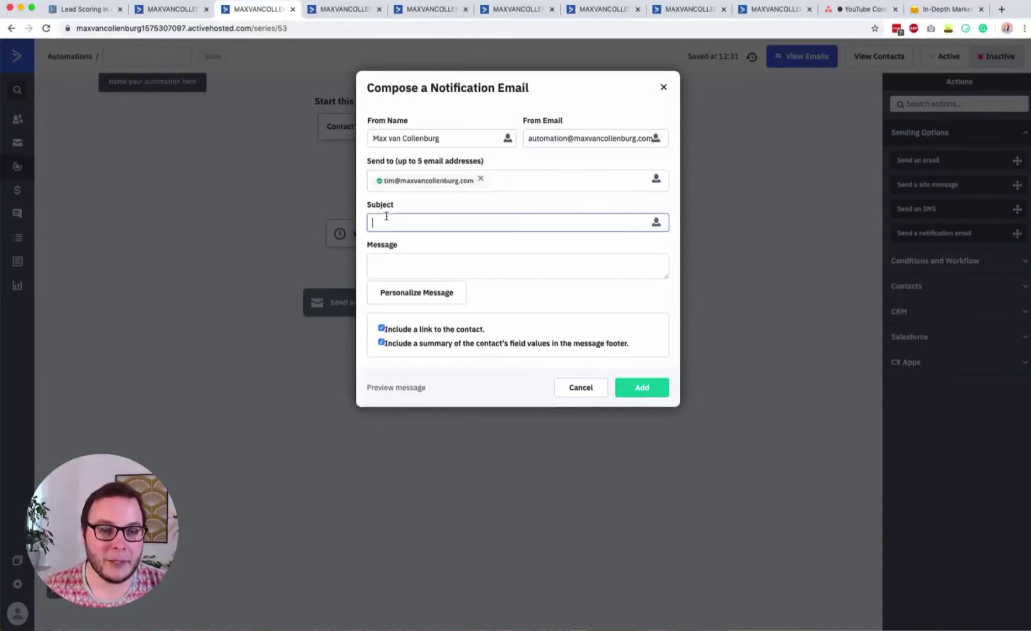
pyautogui.write('%FIR')
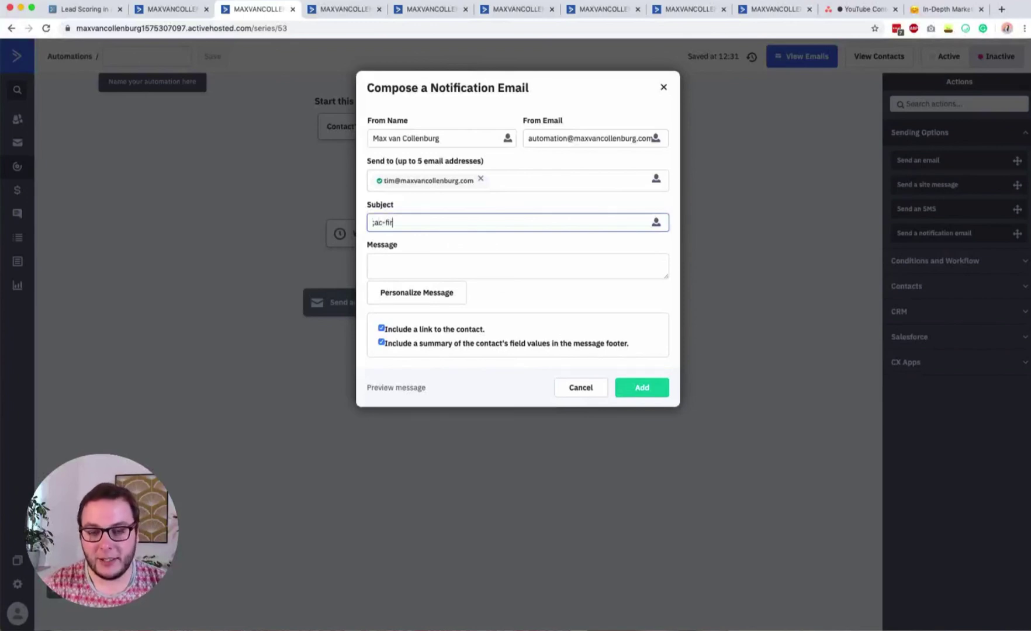
pyautogui.press('BackSpace')
pyautogui.press('BackSpace')
pyautogui.press('BackSpace')
pyautogui.press('BackSpace')
pyautogui.write('%FIRSTNAME|TITLECASE%')
pyautogui.write('reached a')
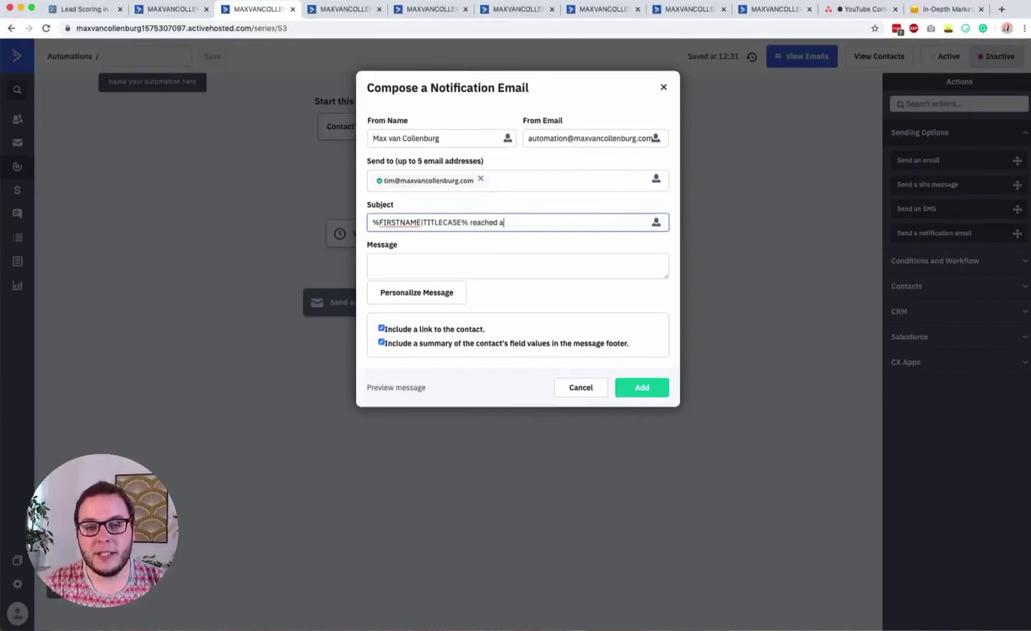
pyautogui.write(' lead score of 100')
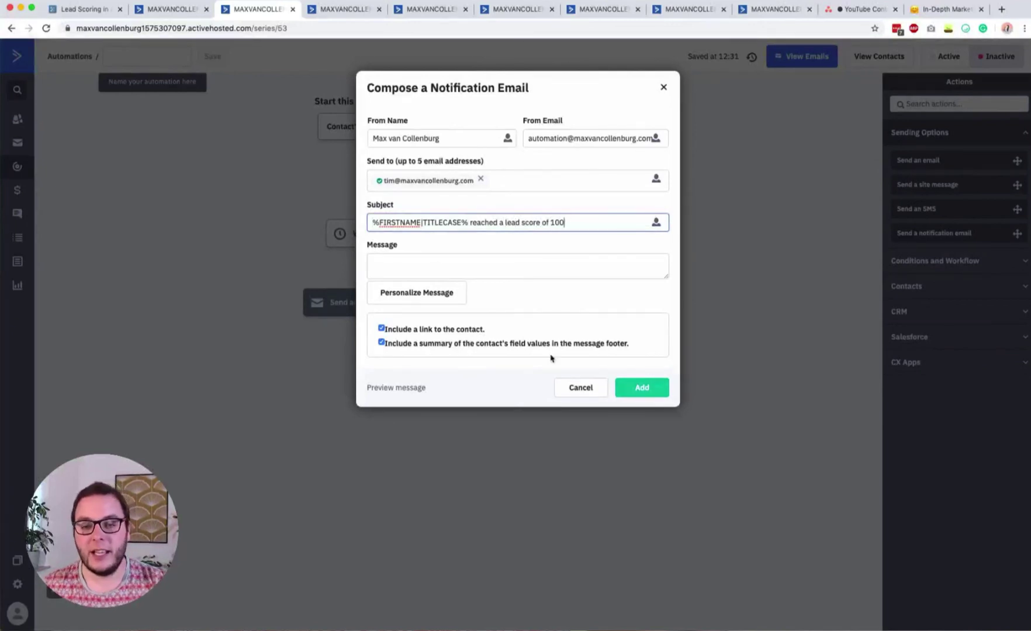
# Step: Fill the notification message with the placeholder "d" and add the notification to the automation
pyautogui.click(640, 383)
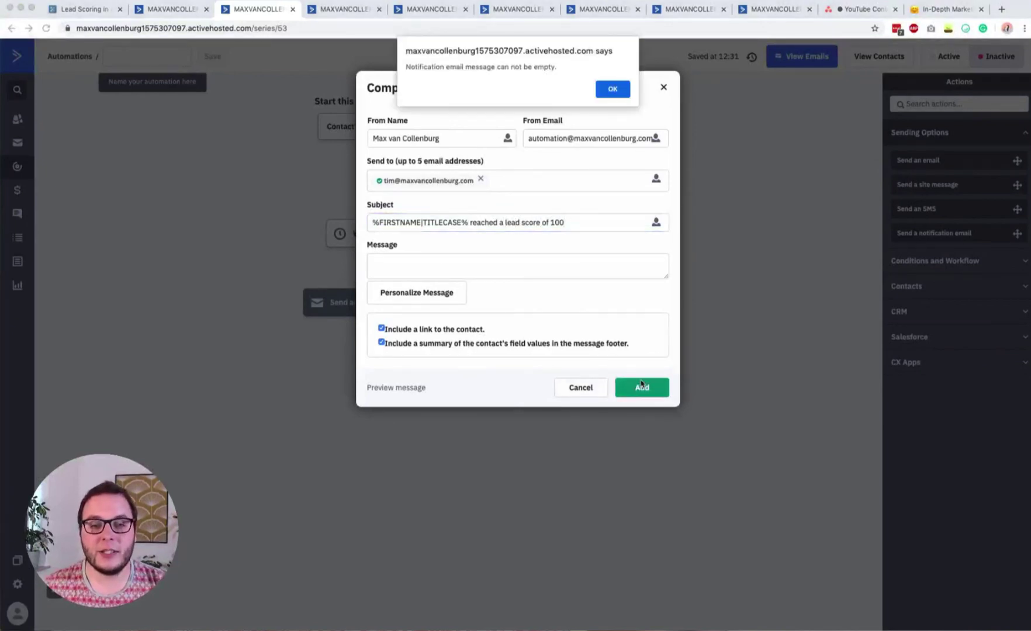
pyautogui.click(613, 92)
pyautogui.click(526, 266)
pyautogui.write('d')
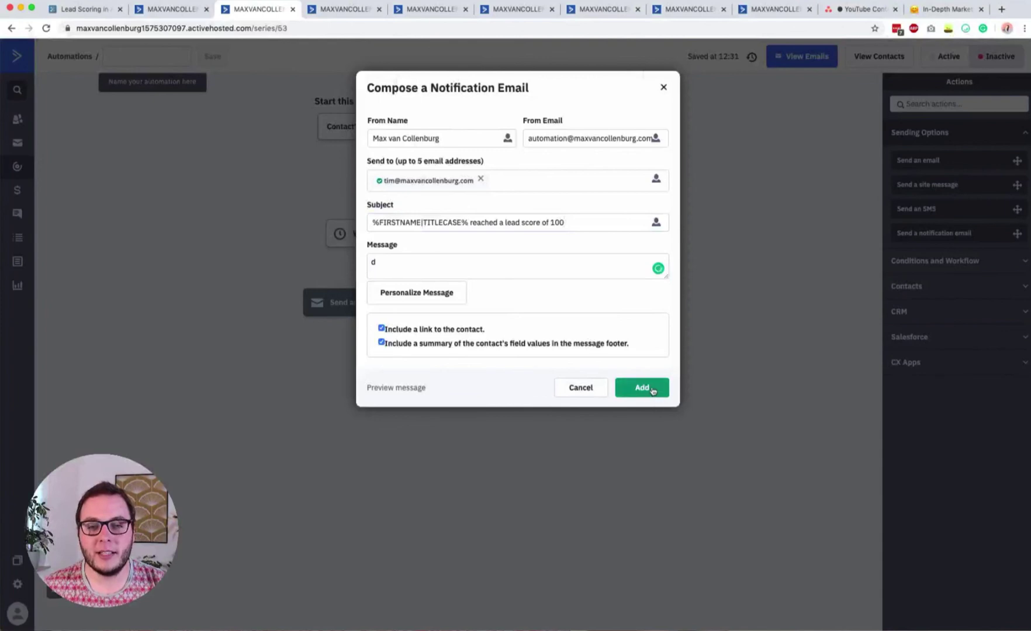
pyautogui.click(653, 391)
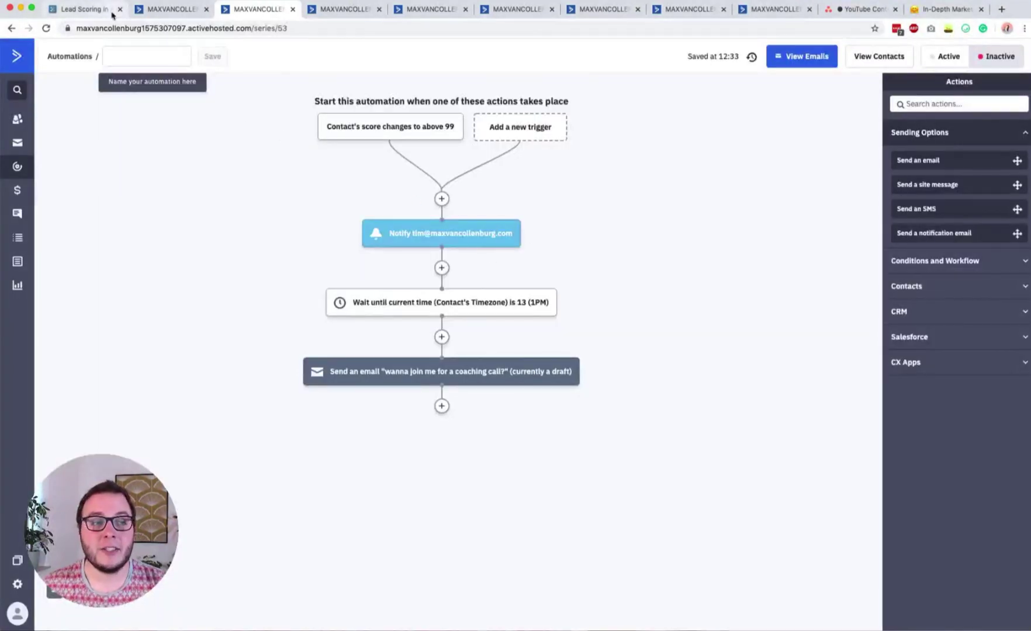
# Step: Switch to the WorkFlowy outline "Lead Scoring in ActiveCampaign" and expand its "Next tutorial" item
pyautogui.click(82, 9)
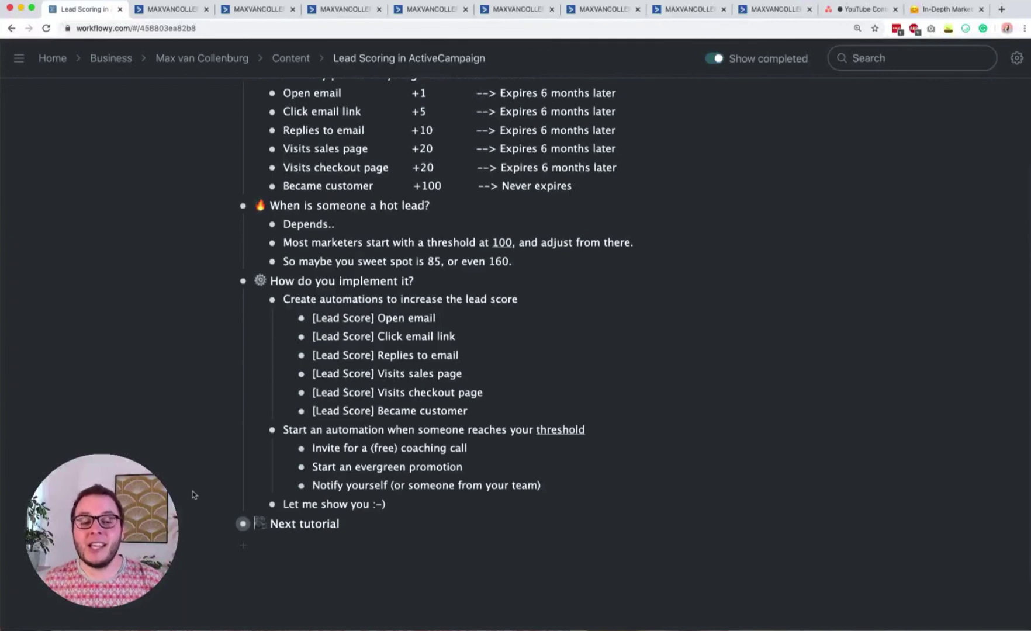
pyautogui.click(226, 525)
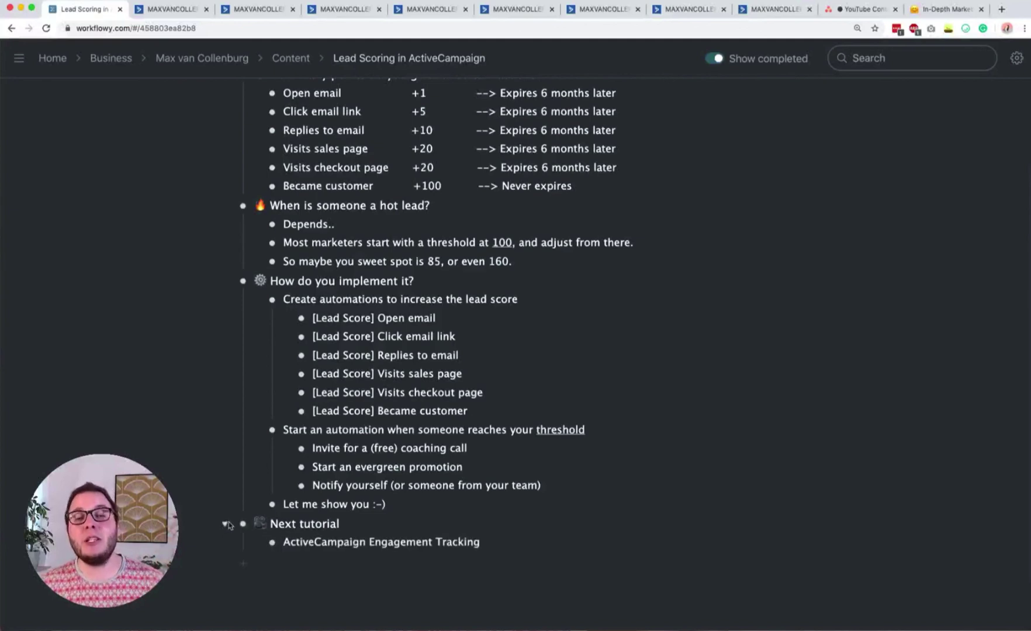